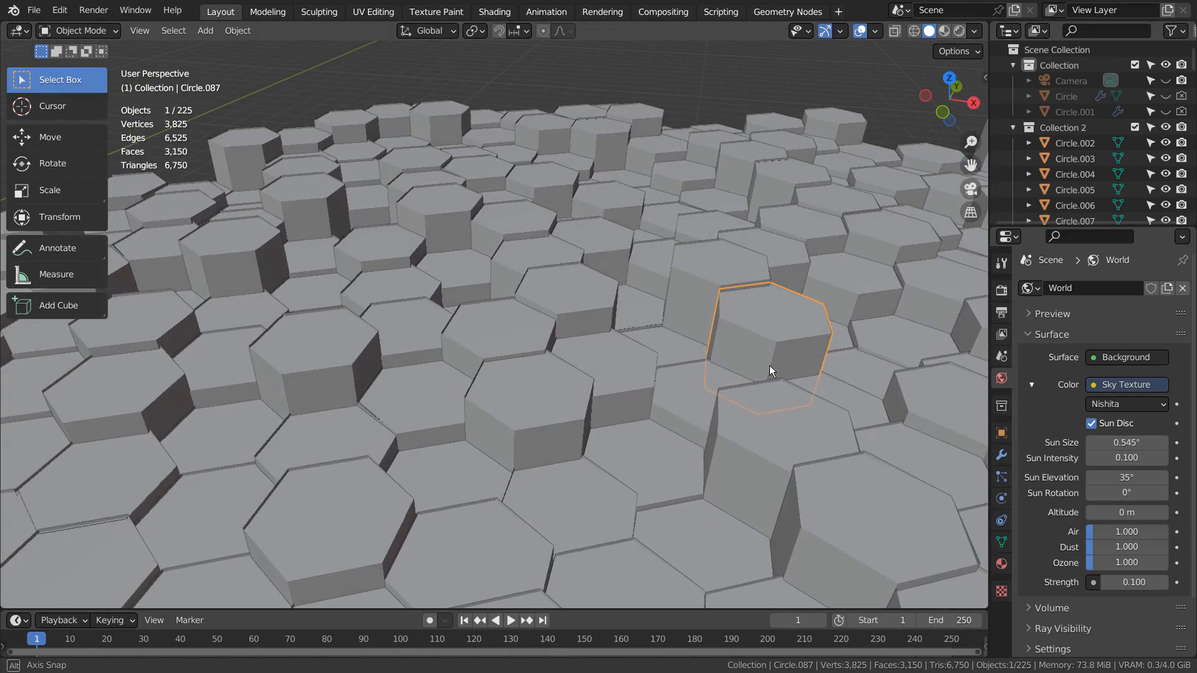
Isolate the selected hexagonal pillar from the other objects and display it in Material Preview shading.
key(KP_Decimal)
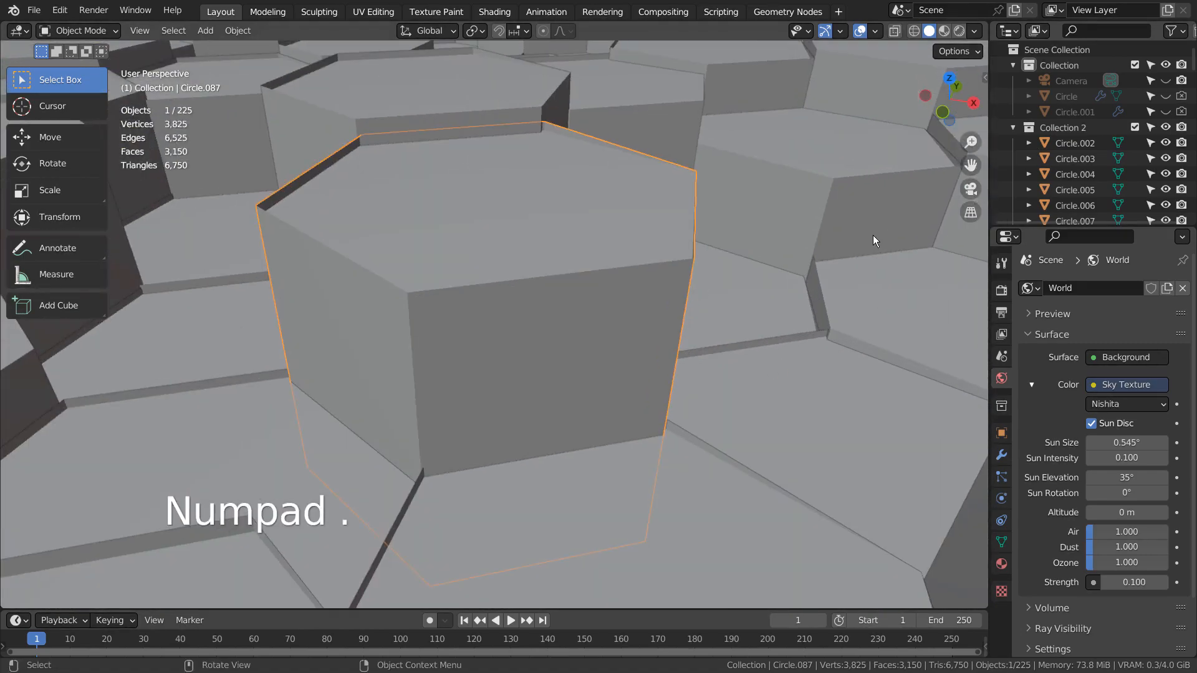
key(shift+h)
middle_drag(795, 257, 735, 275)
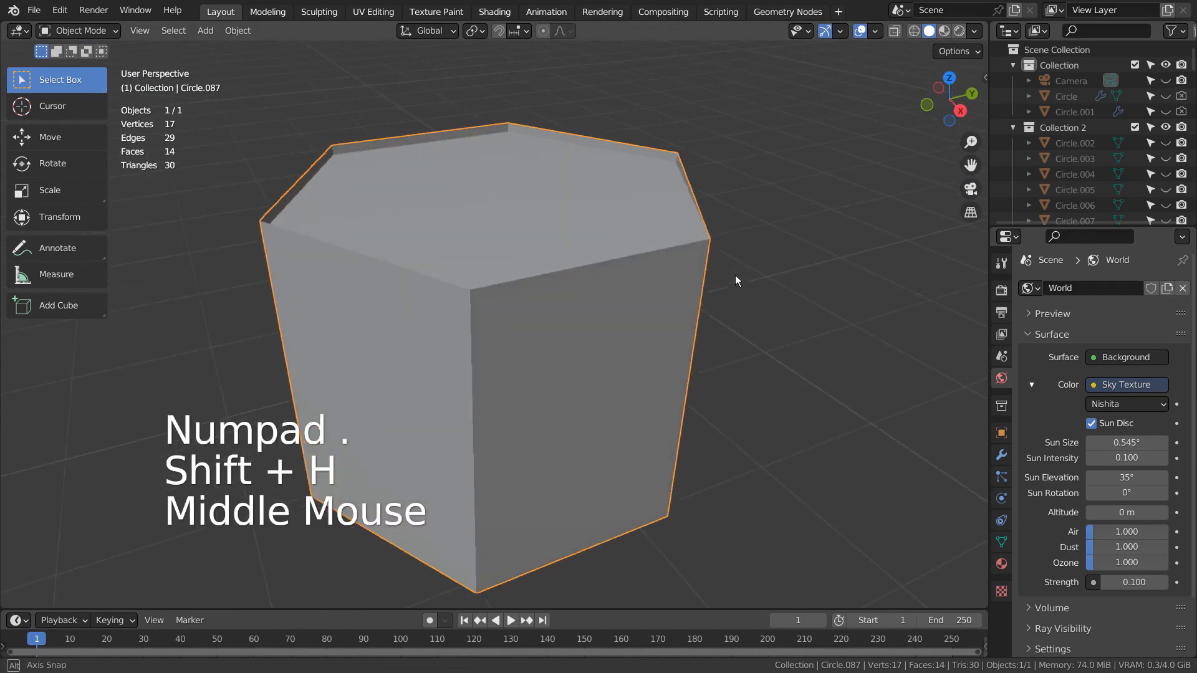
click(943, 31)
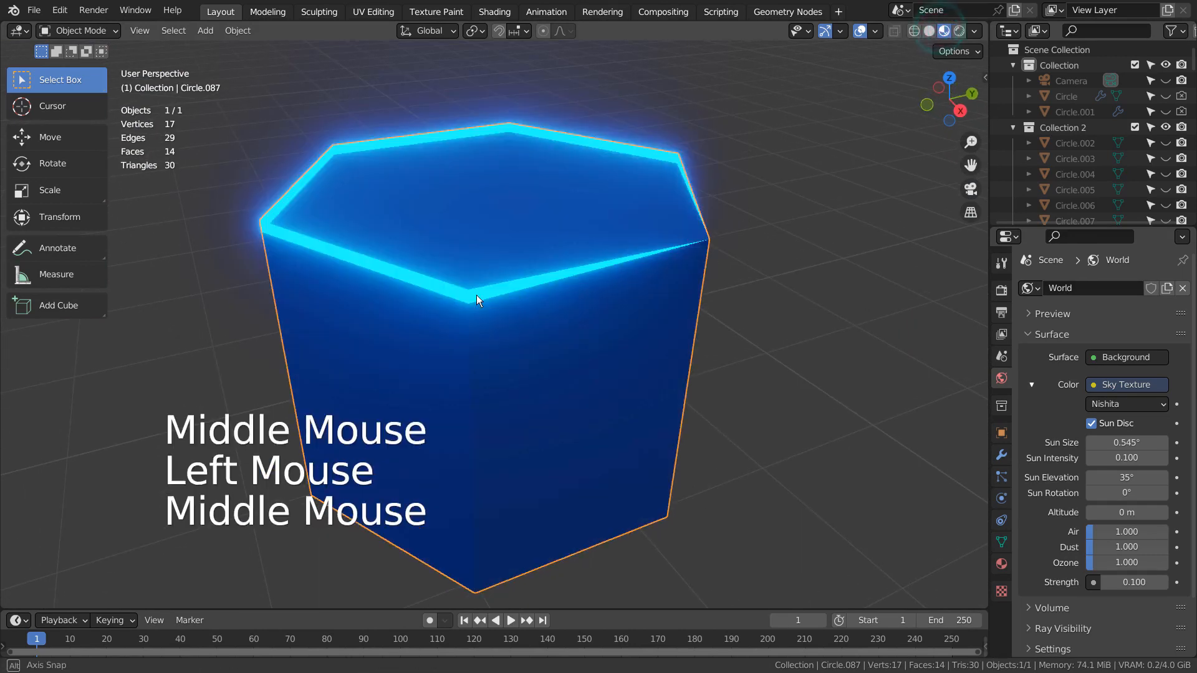
Examine the isolated pillar's glowing rim and its linked geometry in Edit Mode.
mouse_move(476, 294)
middle_down()
mouse_move(390, 296)
mouse_move(499, 294)
middle_up()
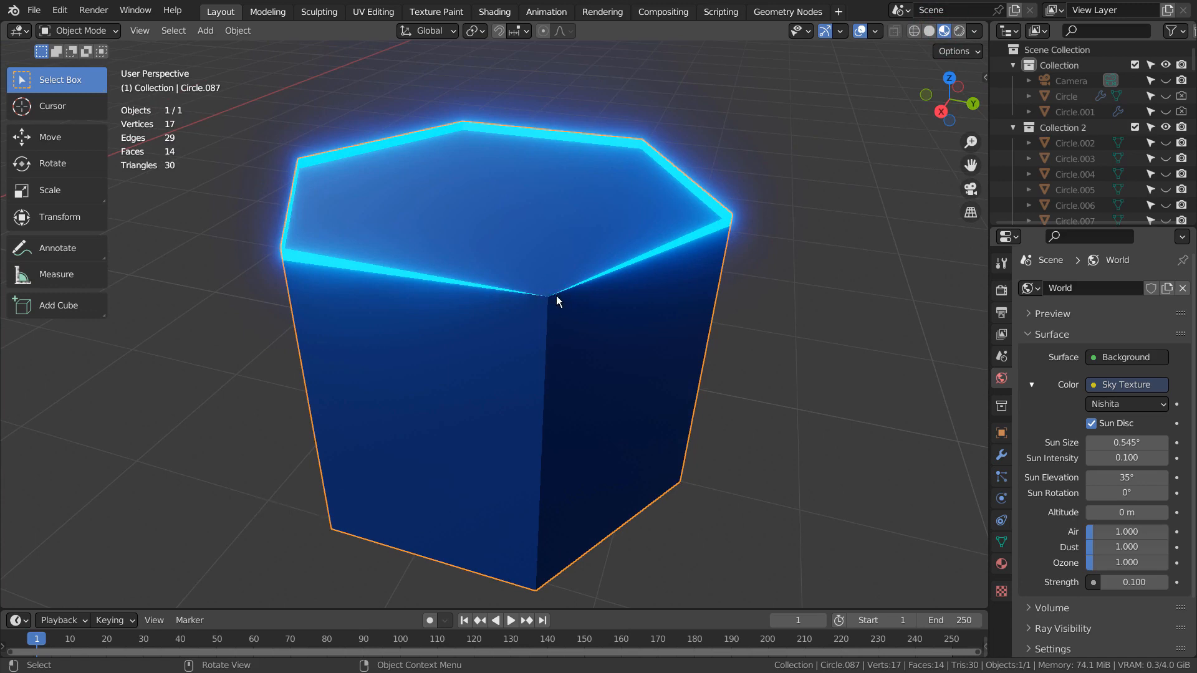
middle_drag(423, 339, 513, 335)
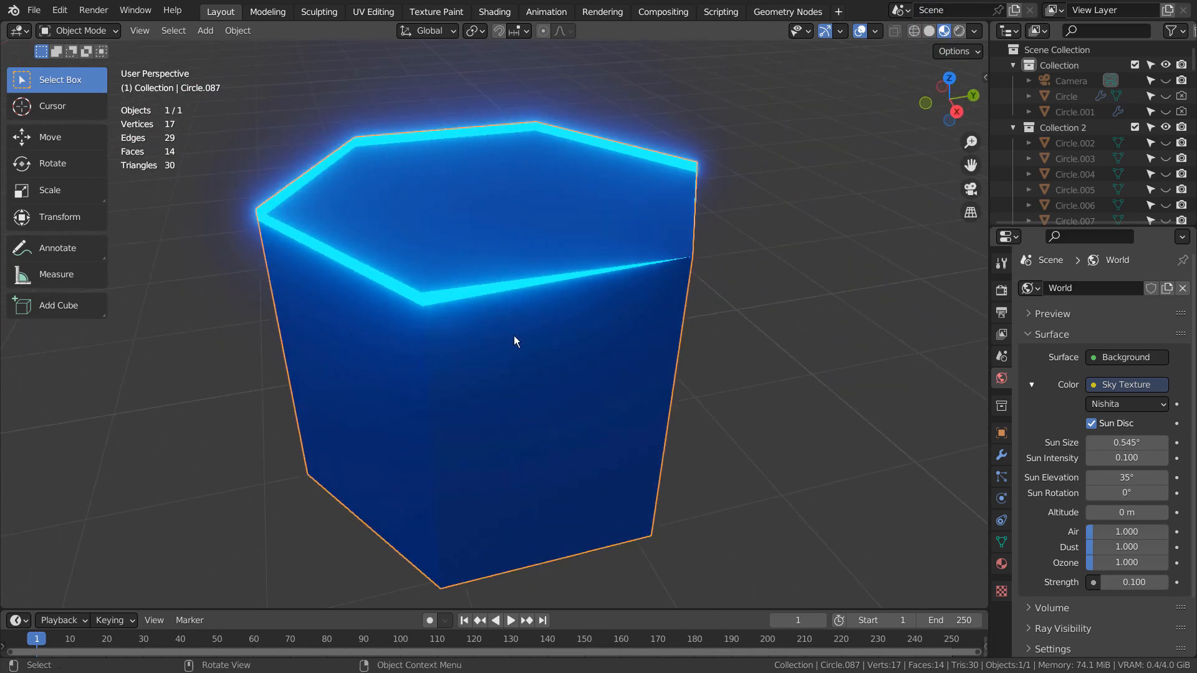
key(Tab)
click(841, 288)
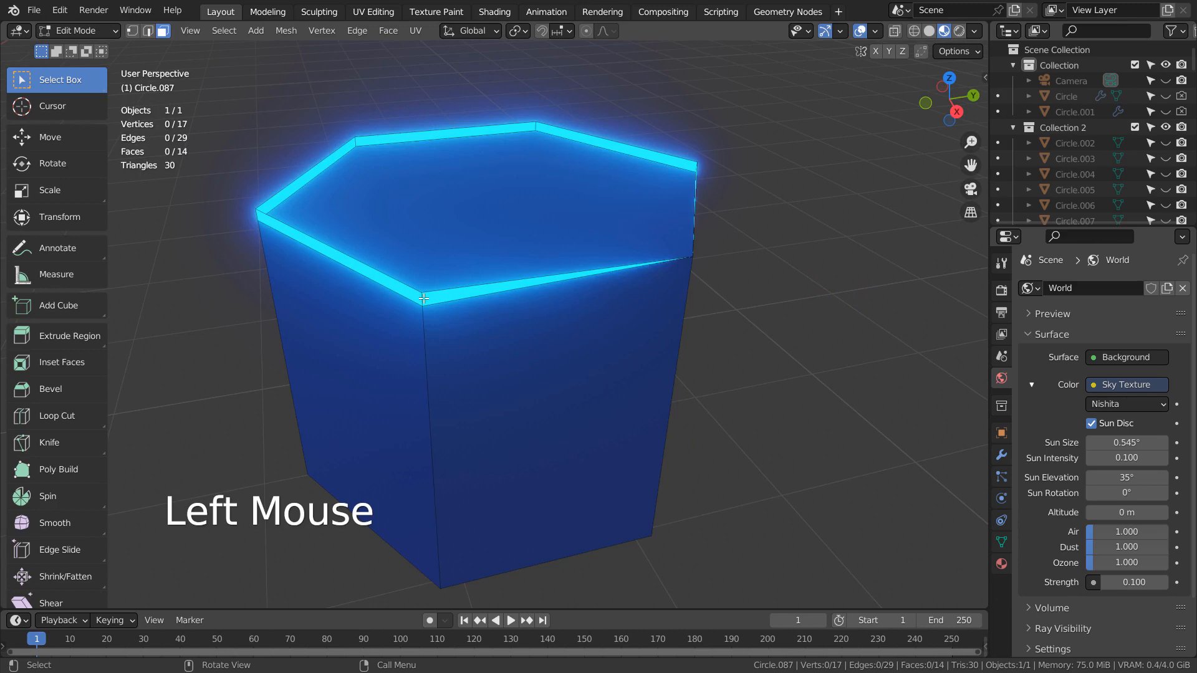
key(k)
key(l)
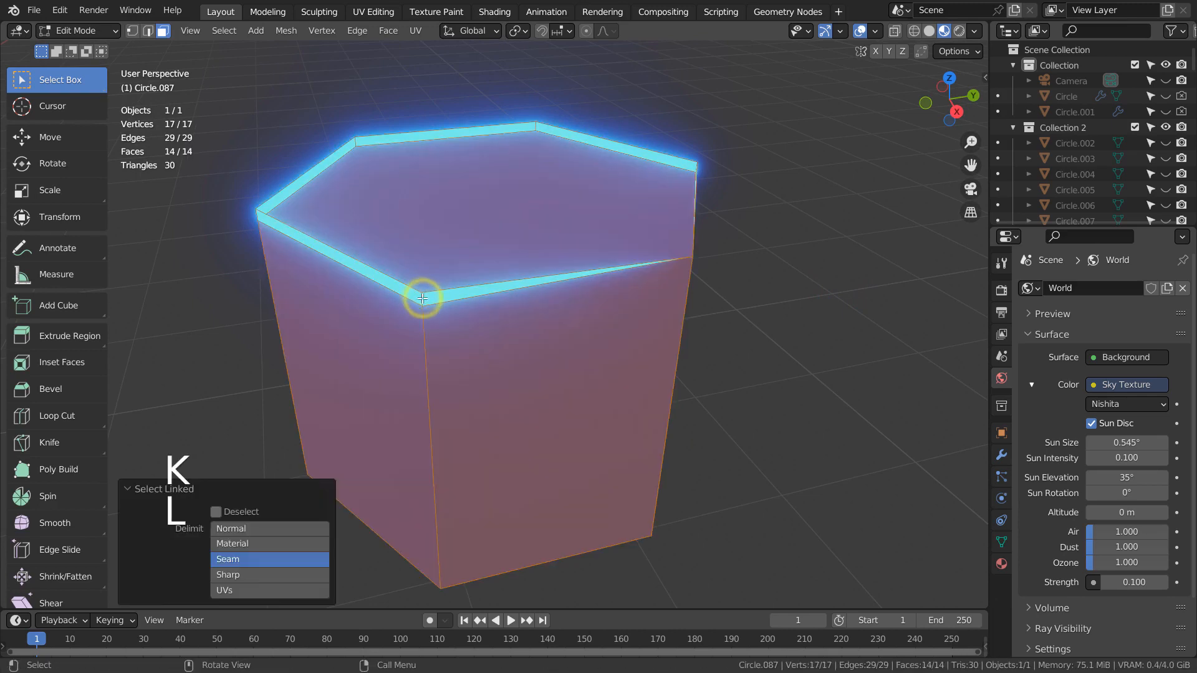
click(759, 246)
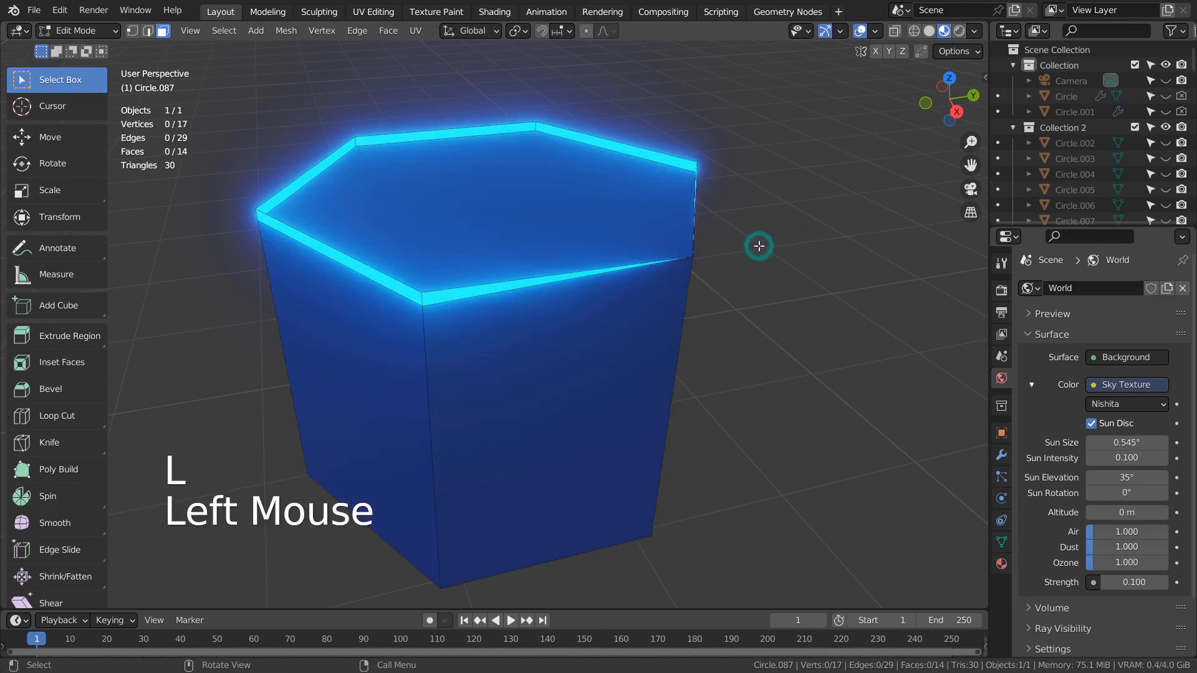
Return to Object Mode and hide the reference pillar to leave an empty viewport.
key(Tab)
middle_drag(492, 329, 549, 327)
click(504, 322)
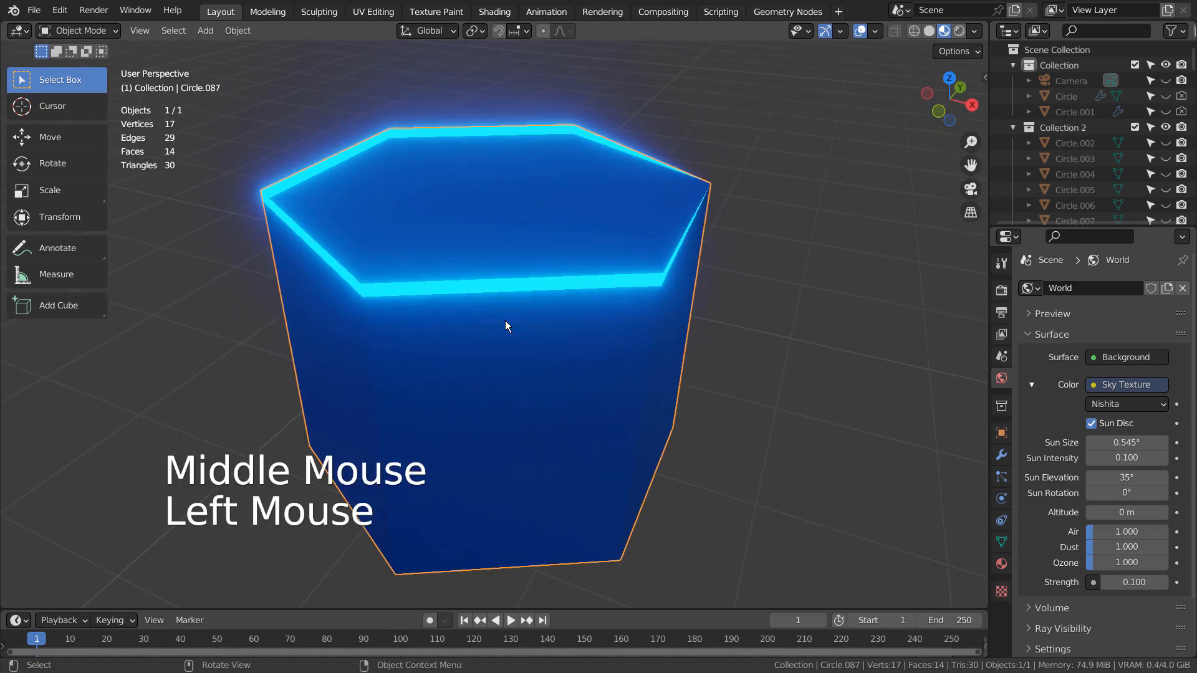
key(h)
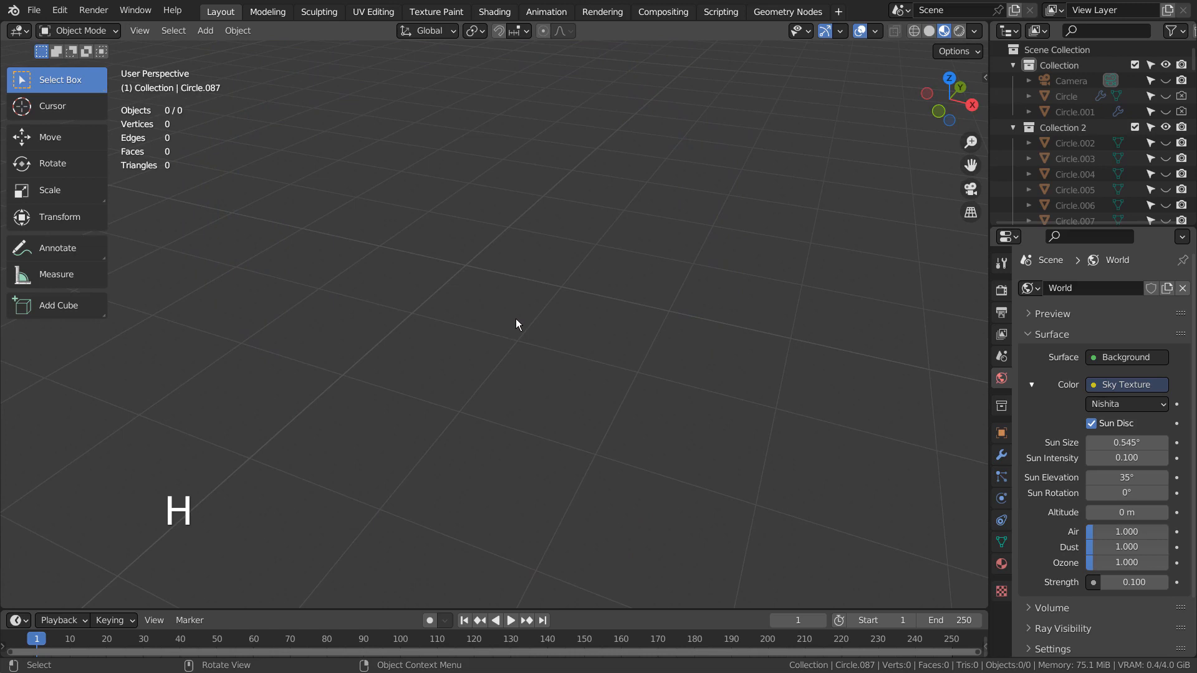
key(KP_Decimal)
key(shift+a)
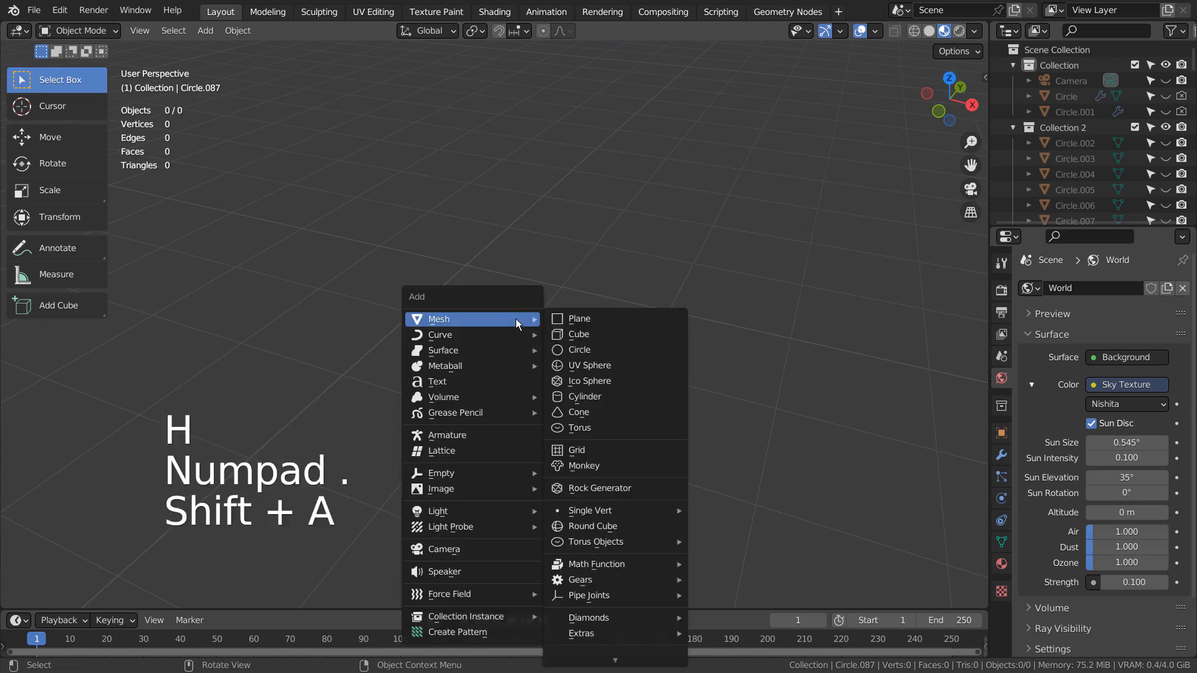
click(586, 332)
key(KP_Decimal)
click(585, 332)
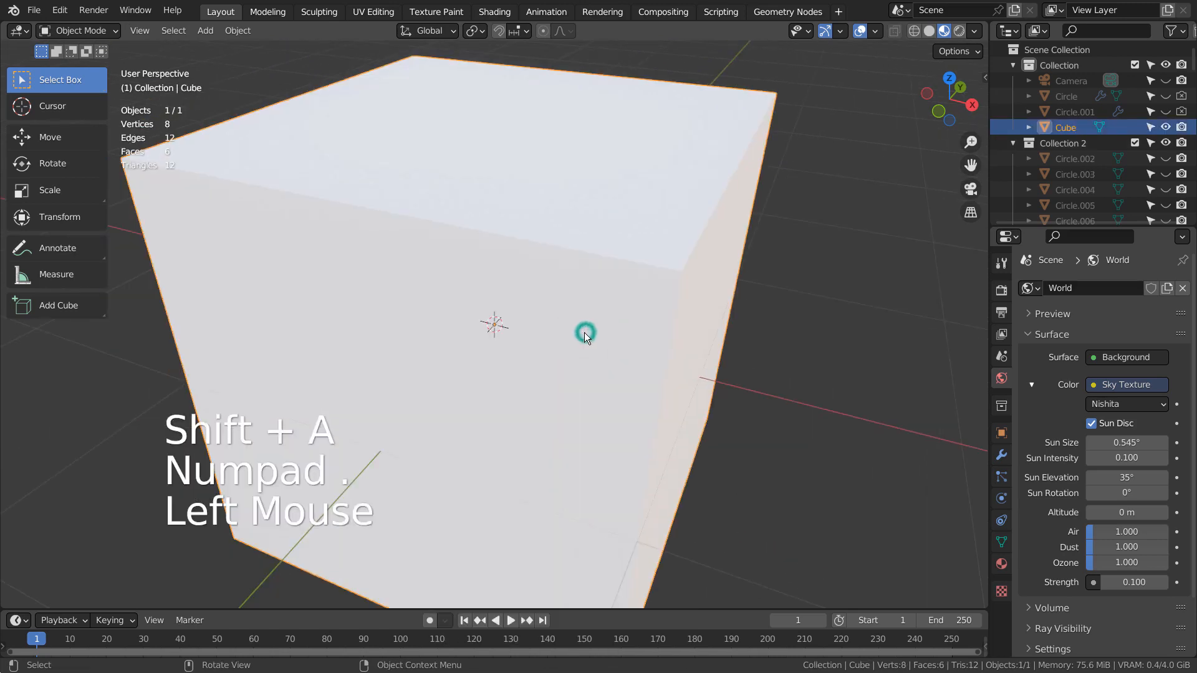
key(x)
Add a mesh circle with 6 vertices at the world origin to form a hexagon outline.
key(shift+a)
click(585, 331)
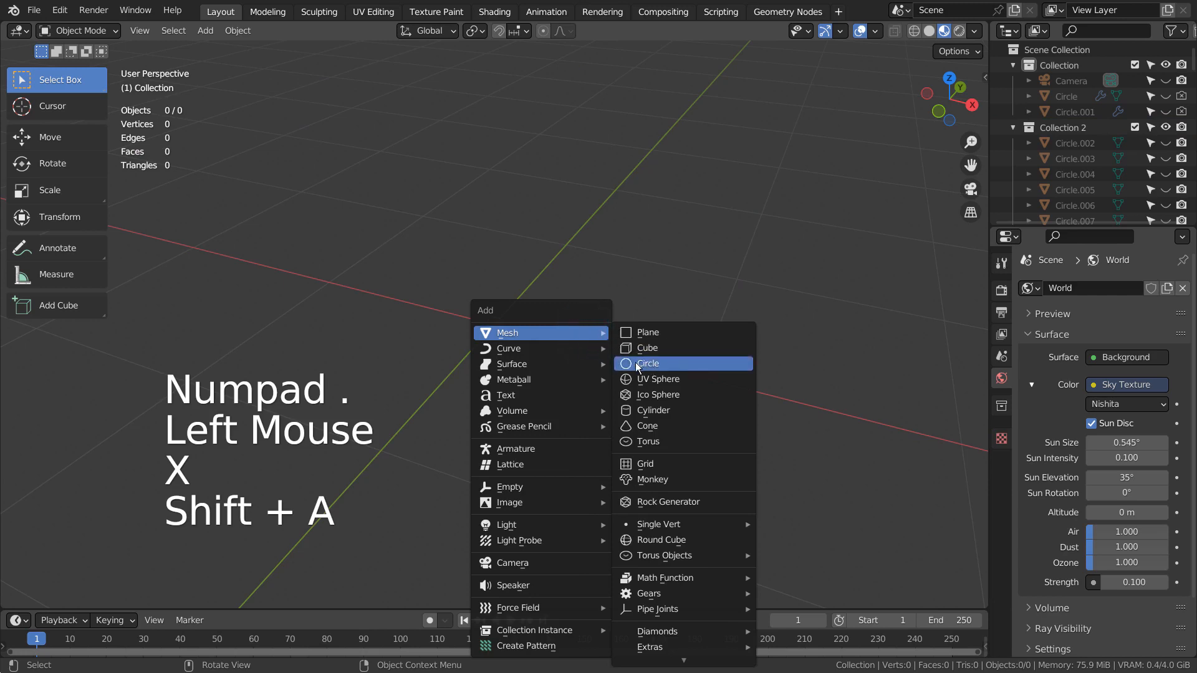
click(668, 367)
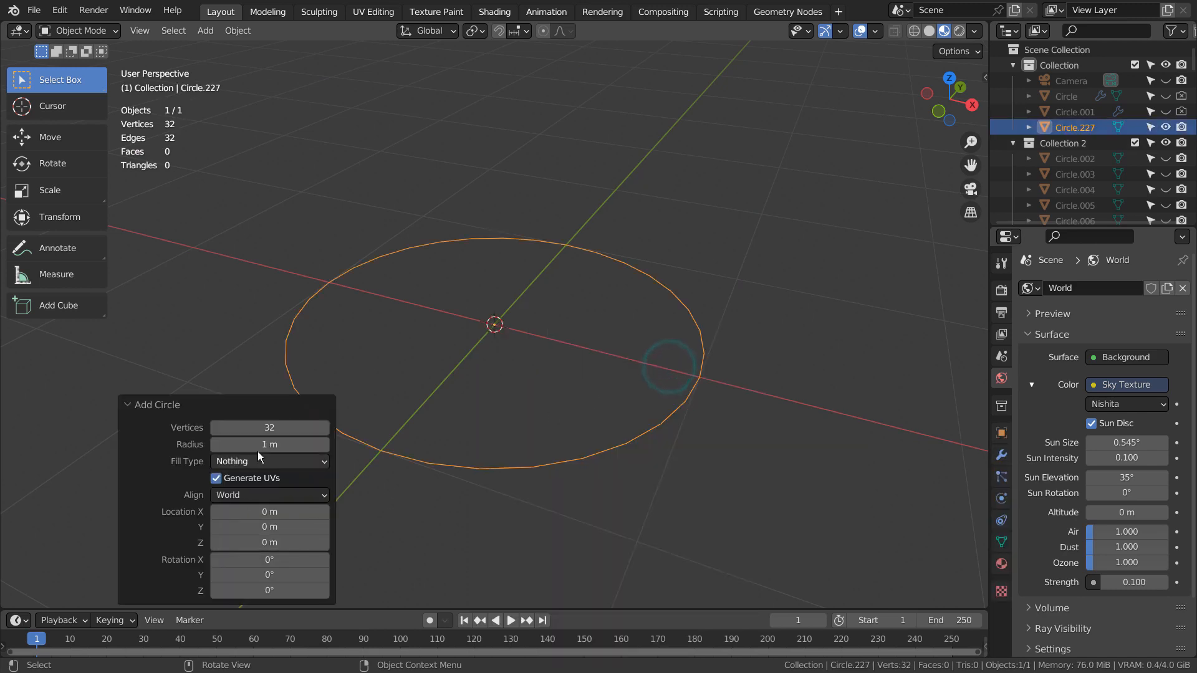
click(267, 428)
text(6)
key(Return)
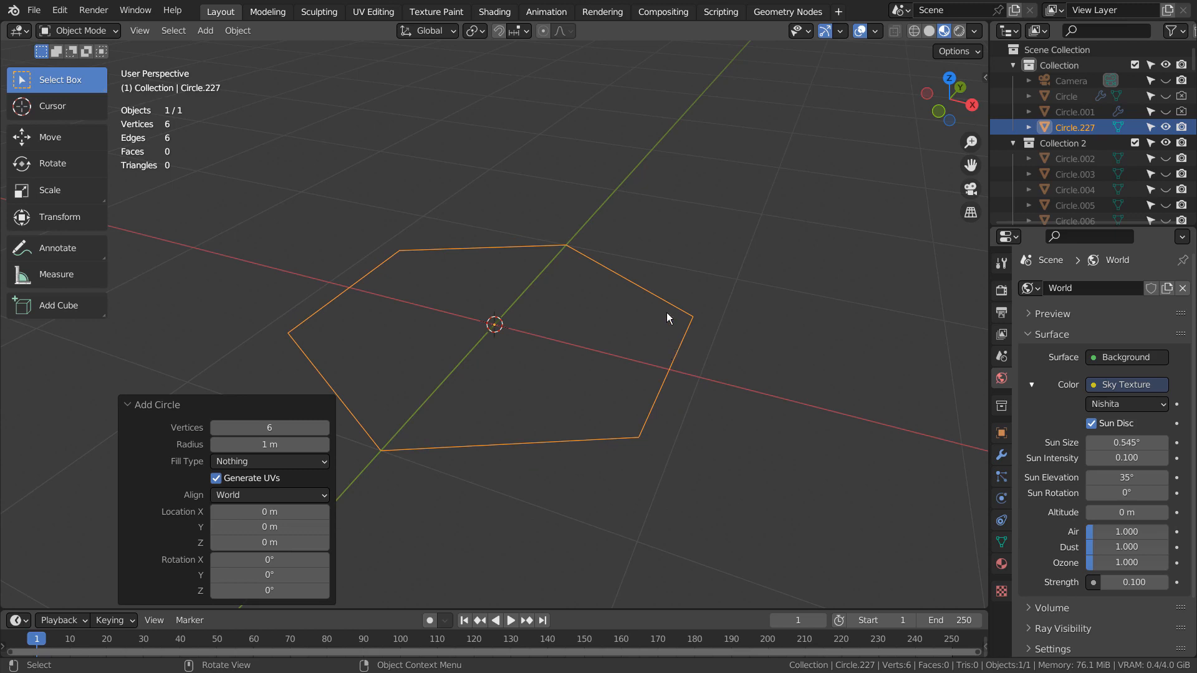
Fill the hexagon outline with a face and extrude it upward by about 0.86 m.
key(Tab)
key(f)
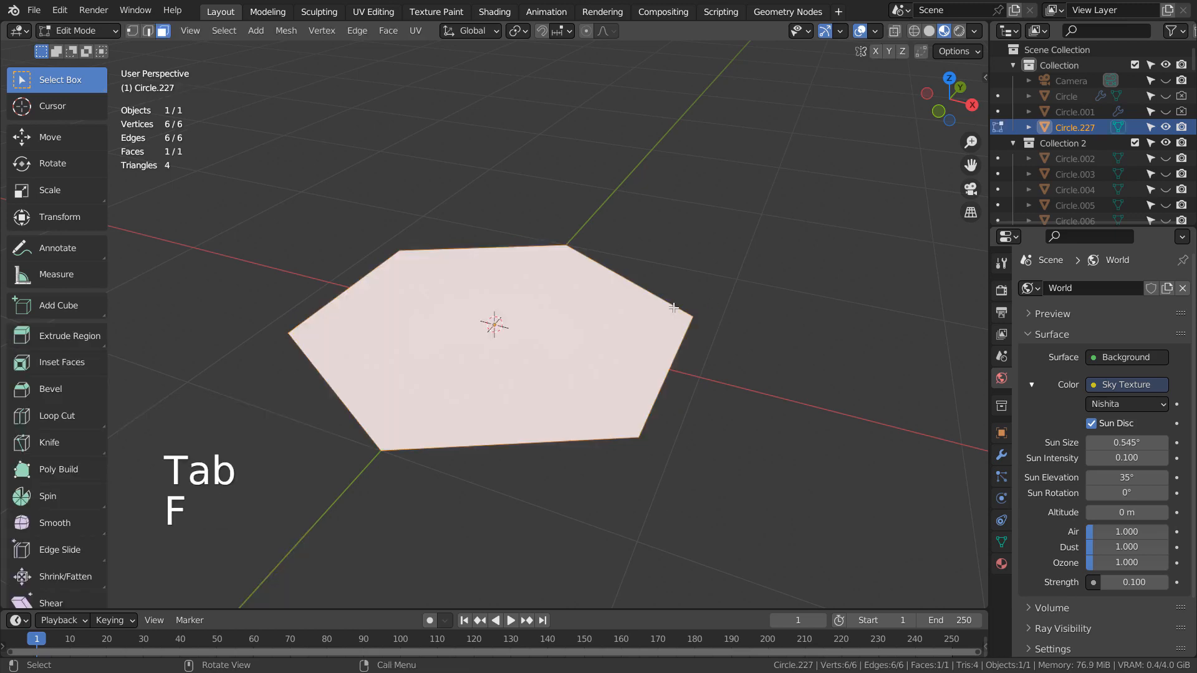
key(e)
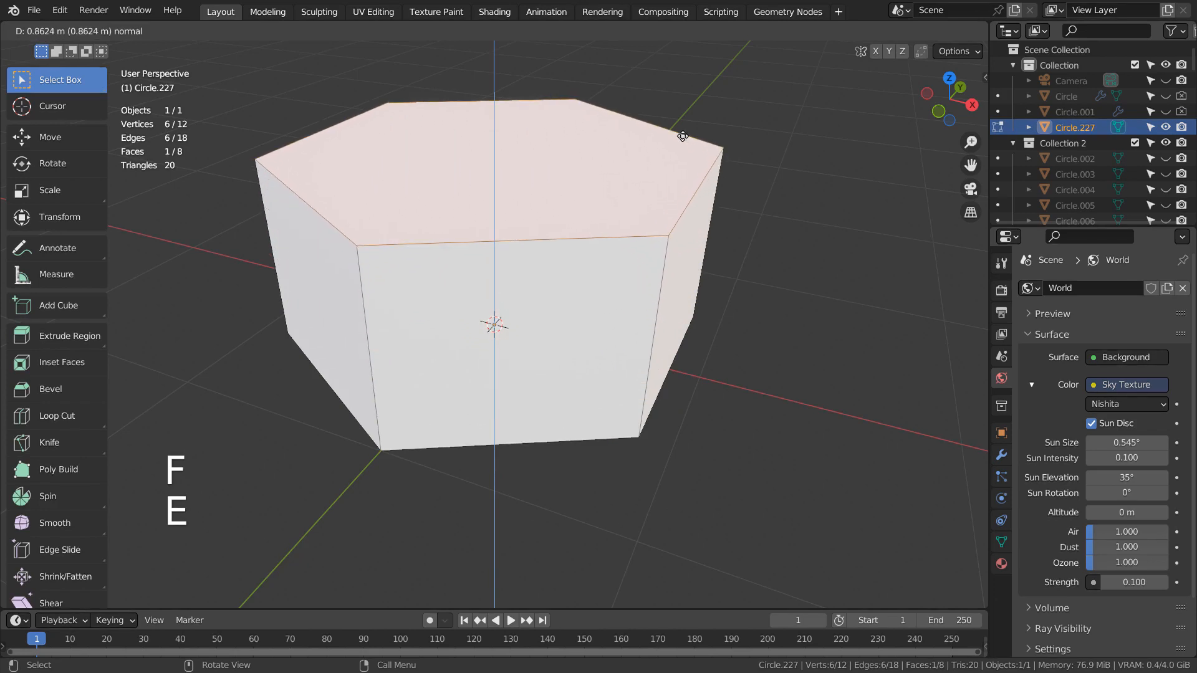
click(683, 137)
Raise the prism's top face by about 0.57 m along the Z axis.
mouse_move(780, 286)
middle_down()
mouse_move(756, 342)
mouse_move(775, 286)
middle_up()
scroll(775, 286, down, 2)
key(g)
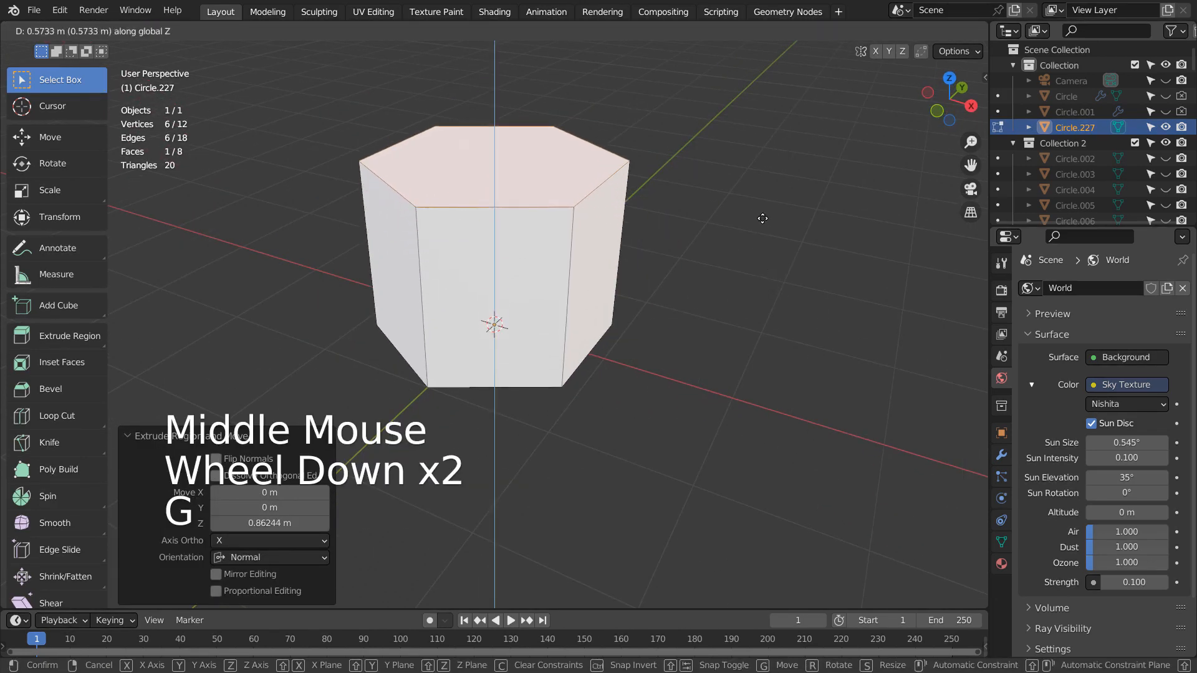
click(761, 218)
Duplicate the prism's top face in place, separate it by loose parts, and select the new object in Object Mode.
middle_drag(813, 175, 791, 206)
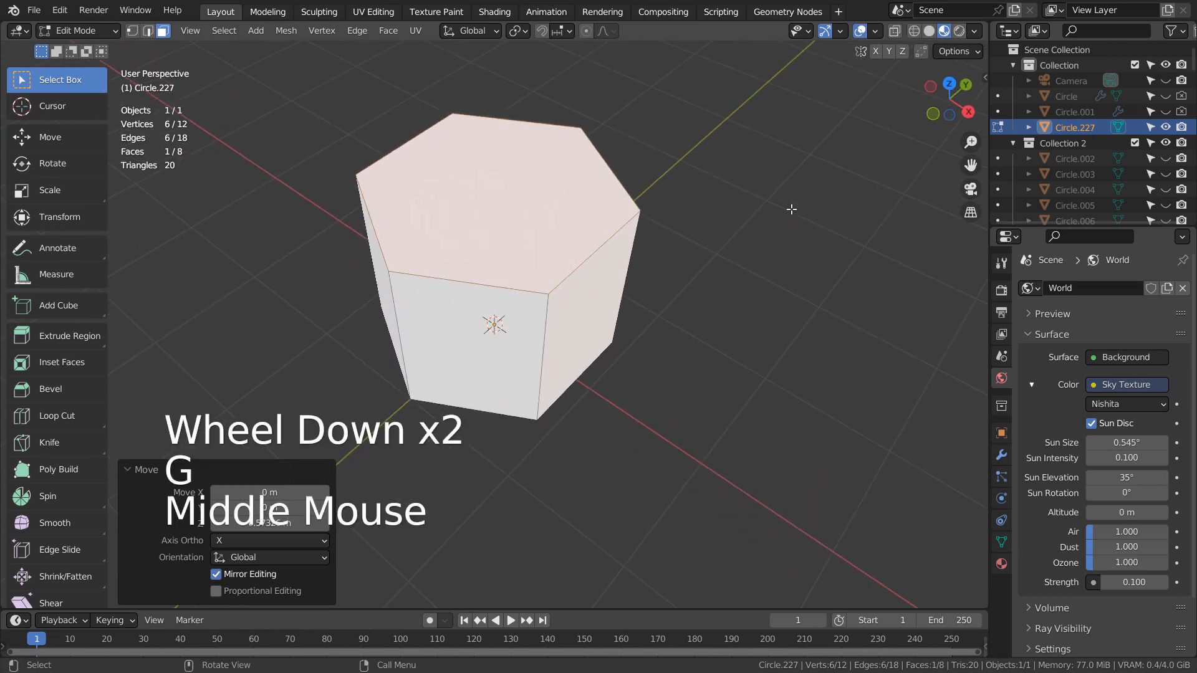
key(shift+d)
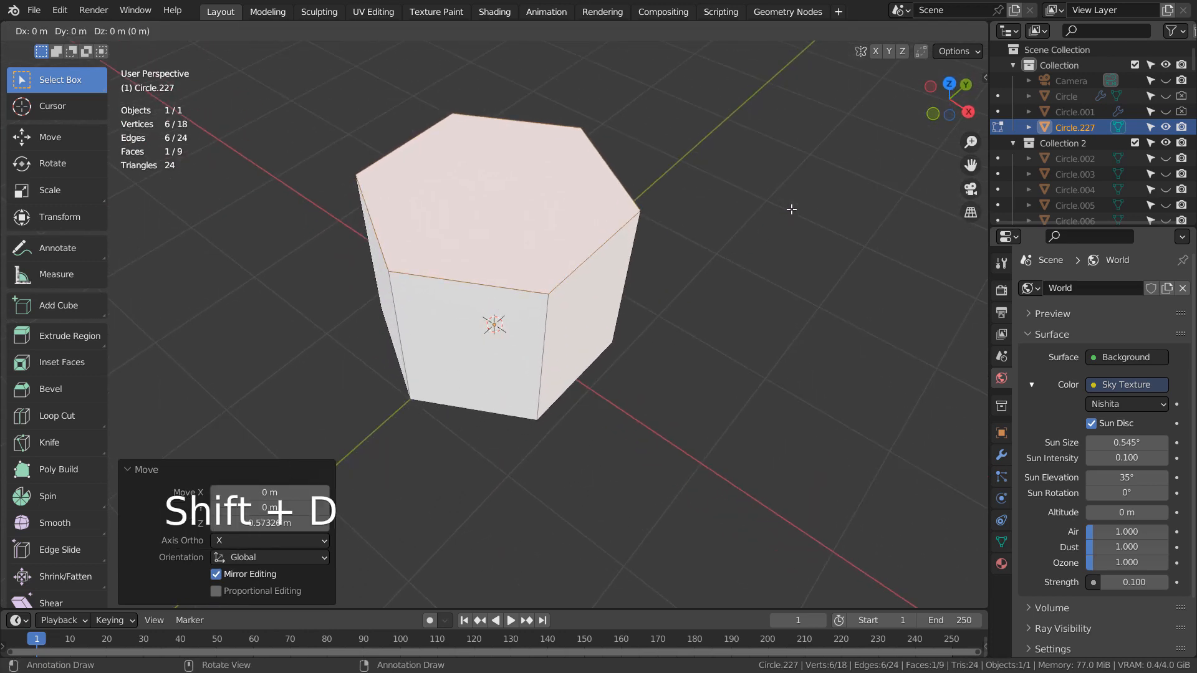
right_click(791, 209)
key(p)
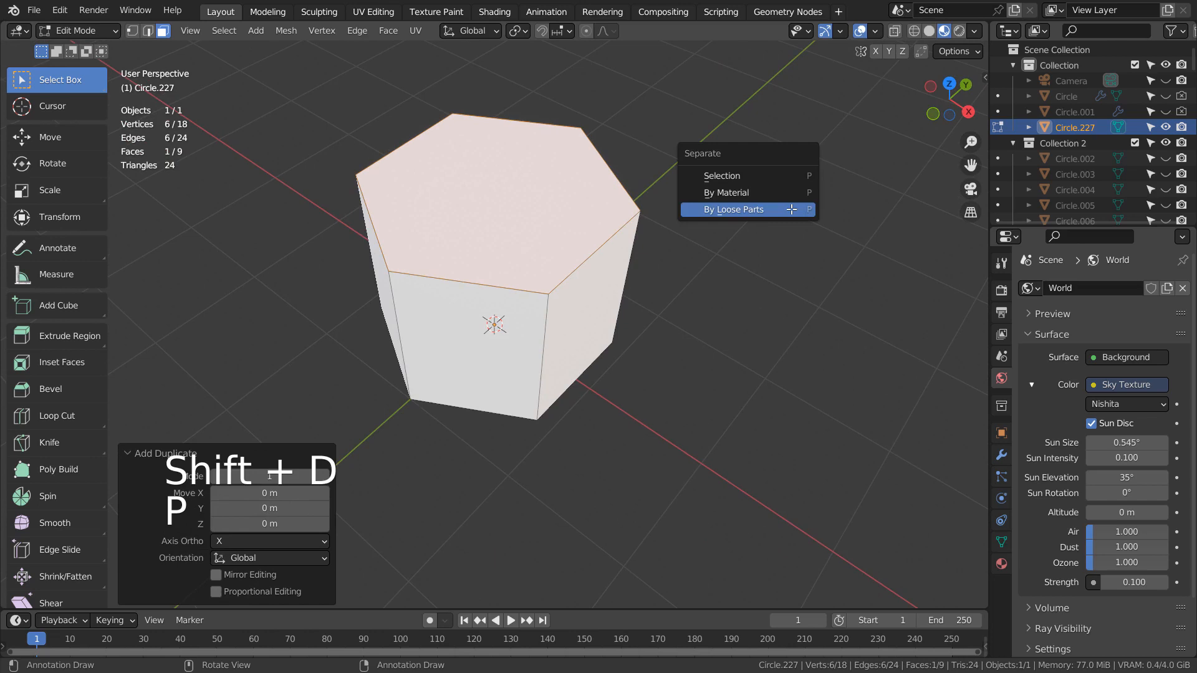
click(792, 209)
key(Tab)
click(551, 200)
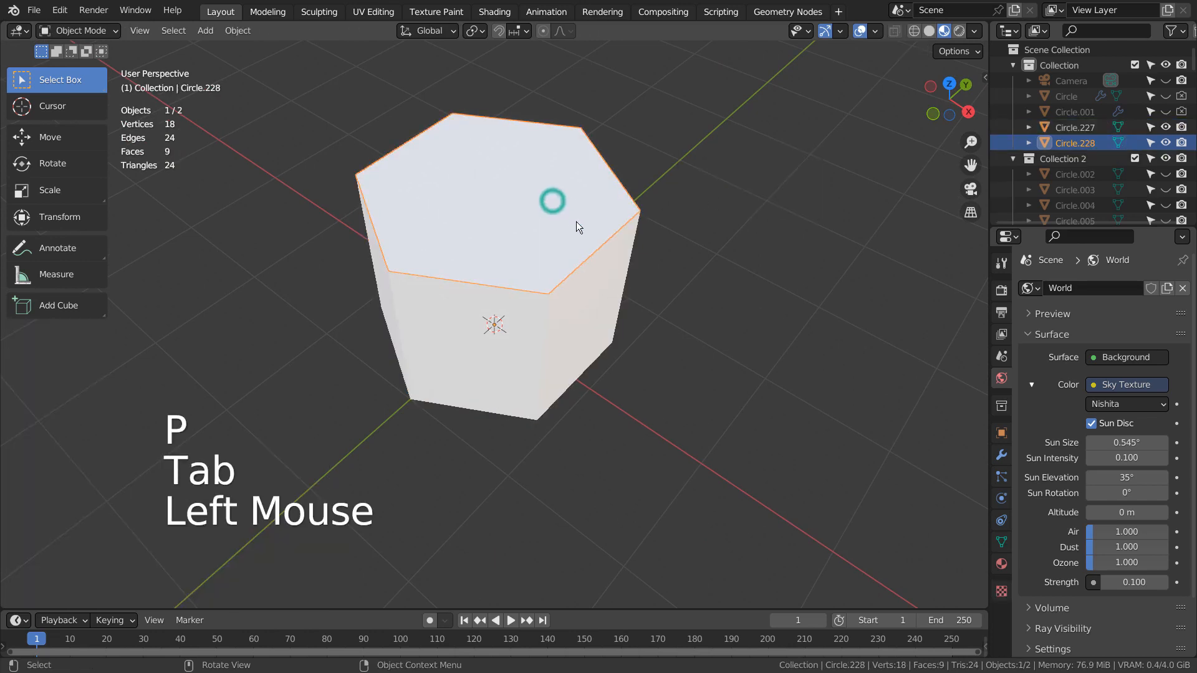
Try to extrude the separated top face in Edit Mode from the front orthographic view.
middle_drag(678, 317, 714, 303)
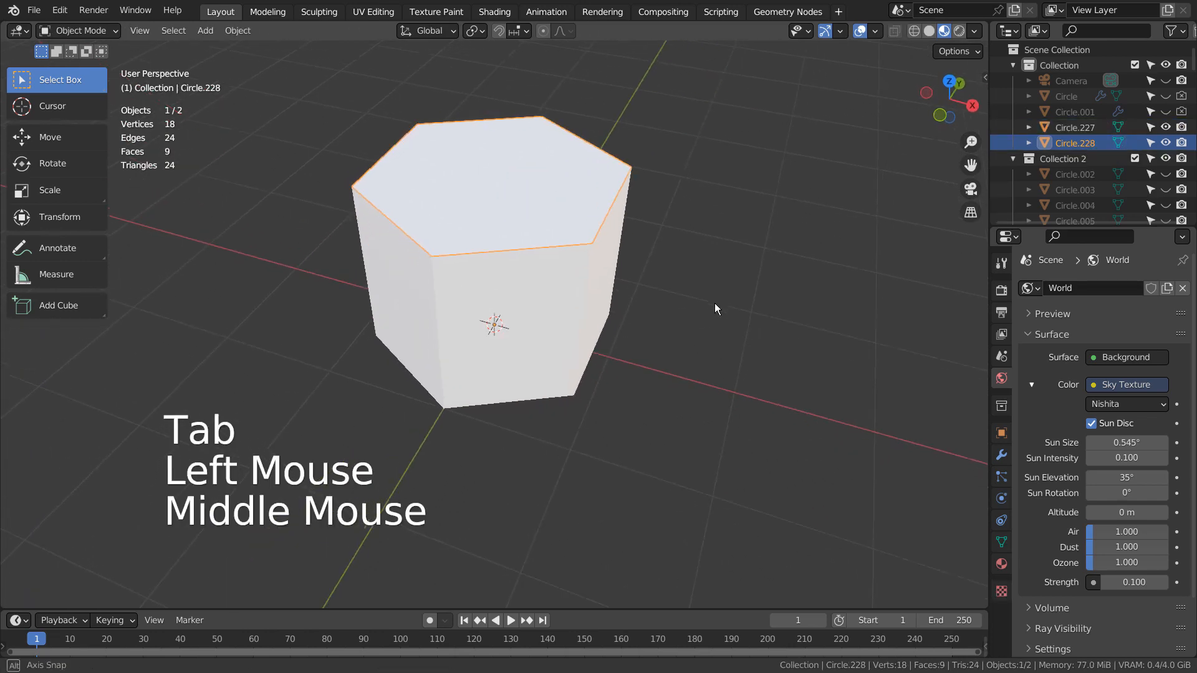
click(1001, 455)
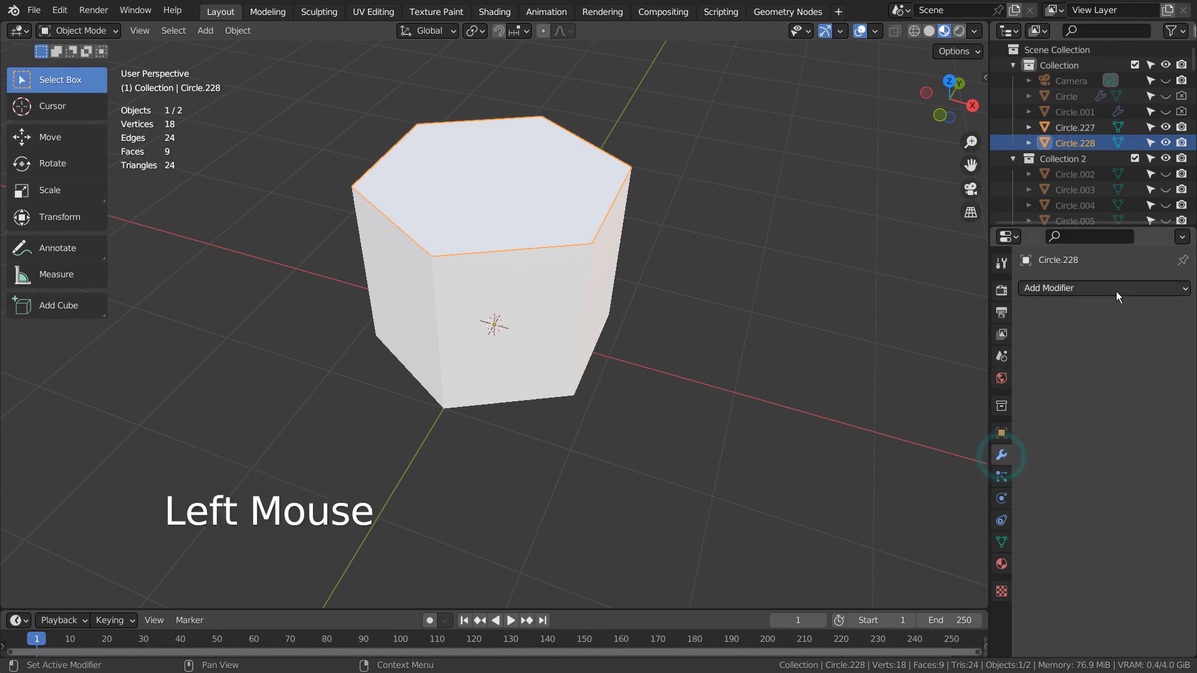
key(Tab)
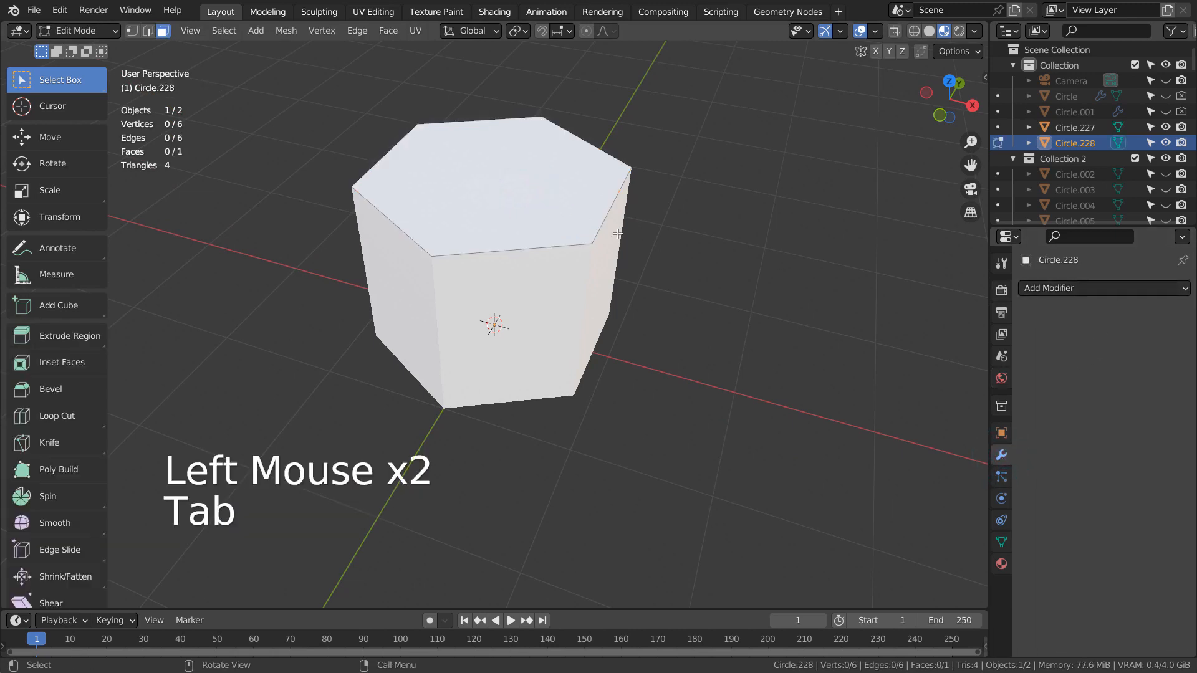
key(KP_1)
shift+middle_drag(619, 235, 608, 355)
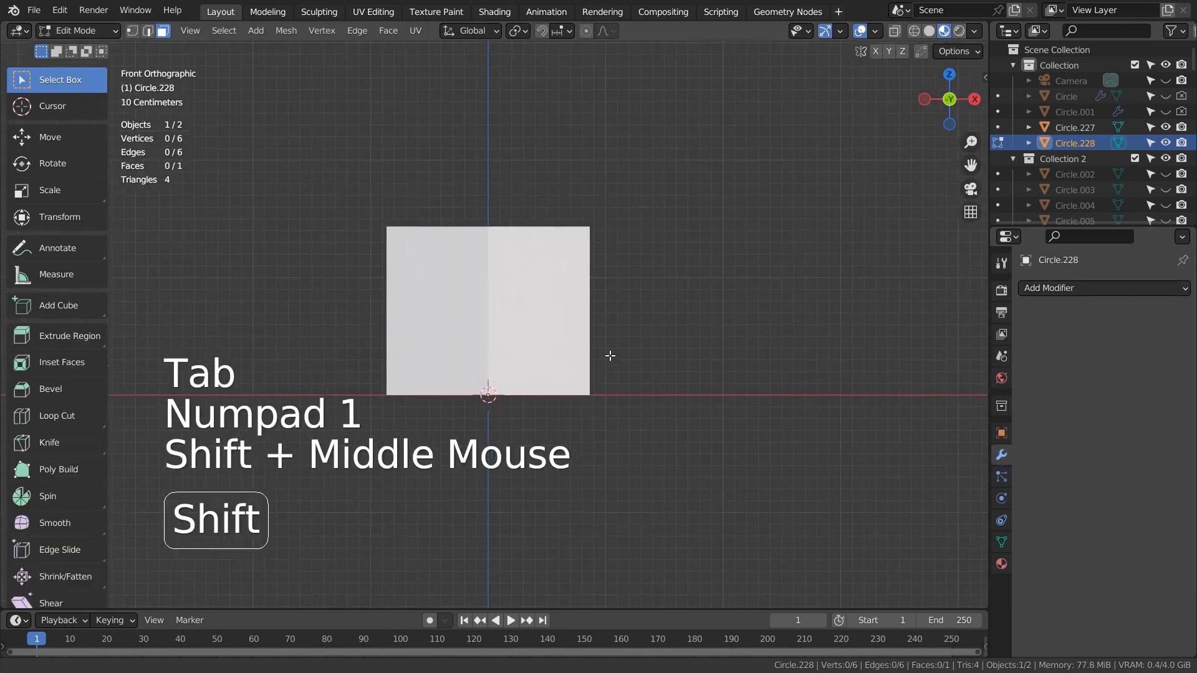
scroll(606, 377, up, 2)
key(e)
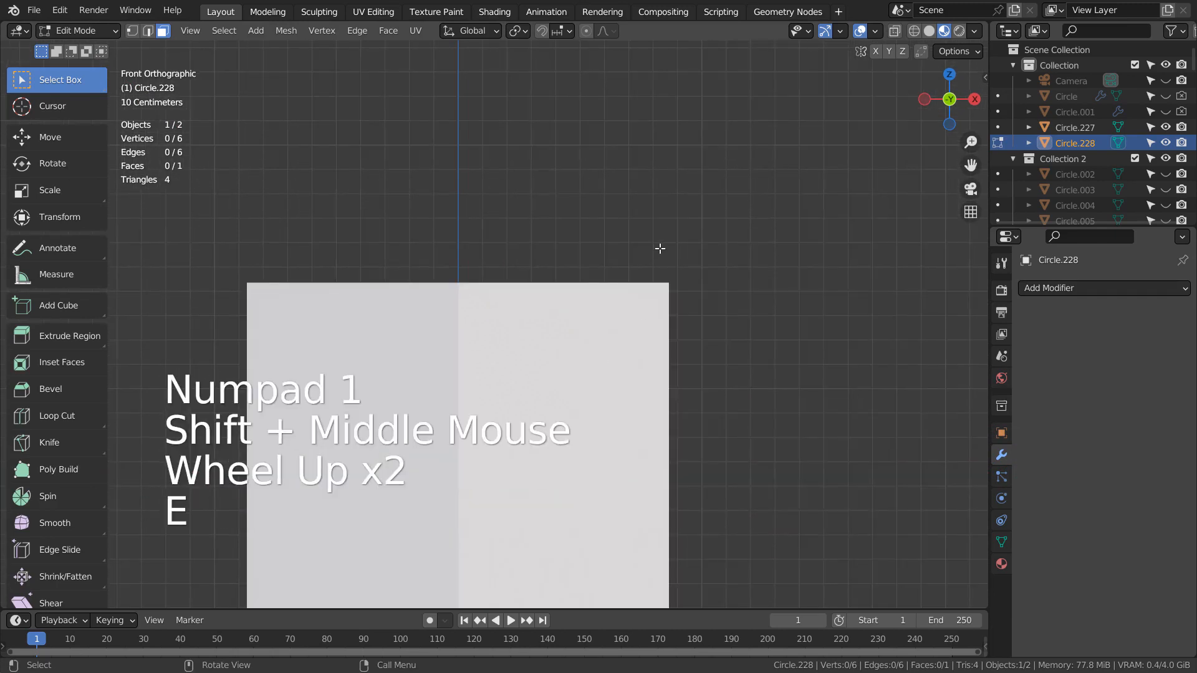
middle_drag(691, 249, 748, 289)
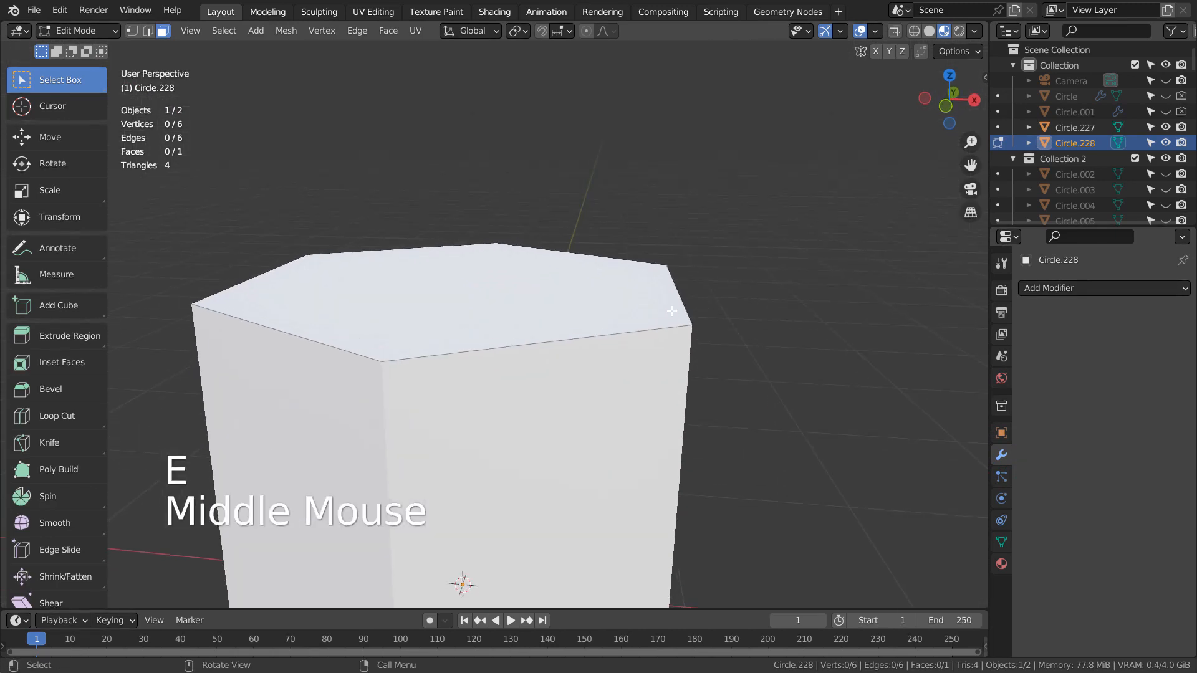
Extrude the entire separated top face upward by about 0.06 m and return to Object Mode.
key(Tab)
click(626, 297)
key(Tab)
key(a)
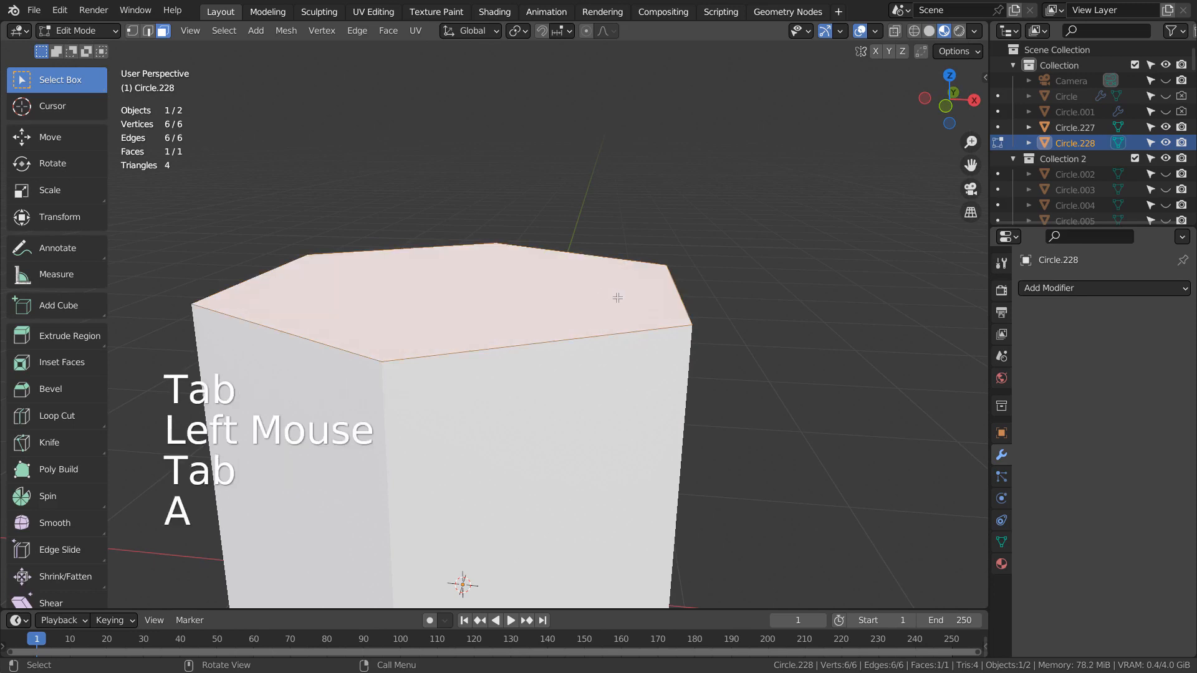
key(e)
click(739, 302)
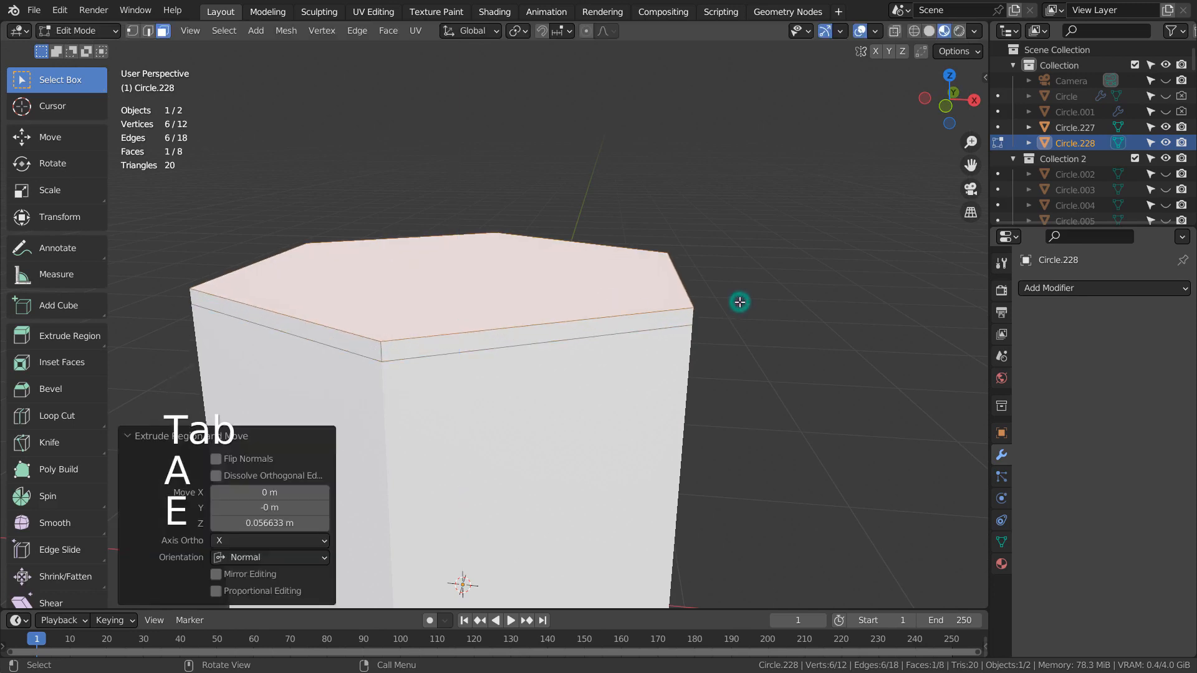
key(Tab)
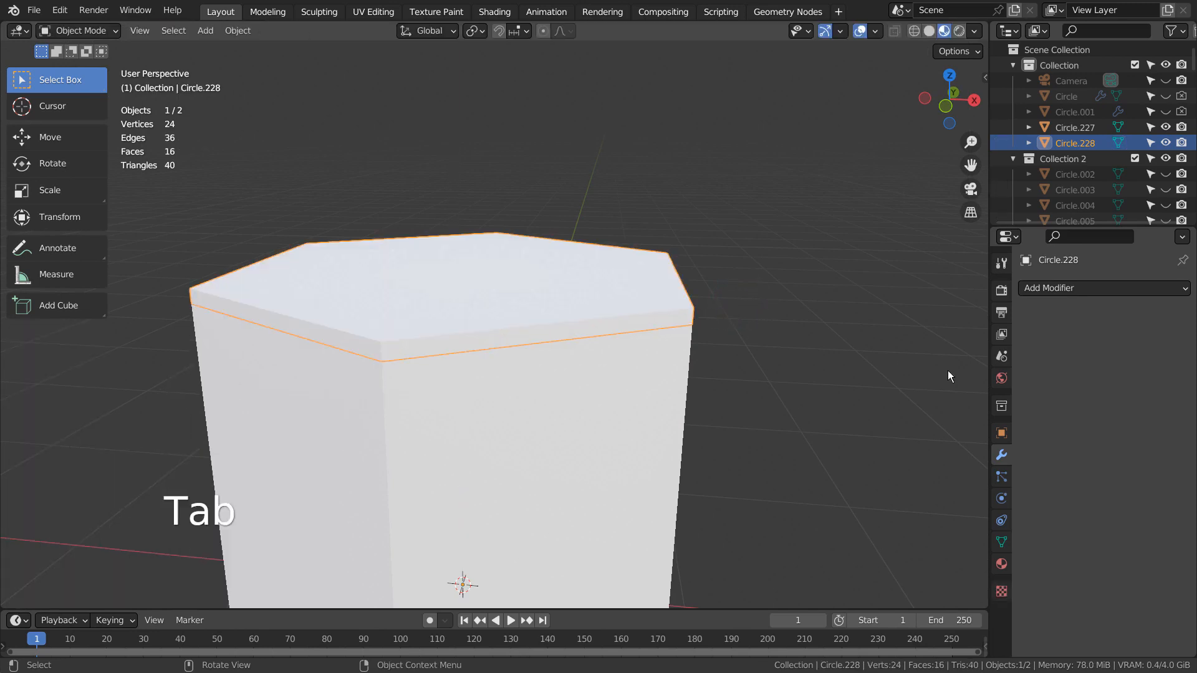
Add a Wireframe modifier to the thin hexagonal slab on top of the prism.
click(1001, 456)
click(1106, 289)
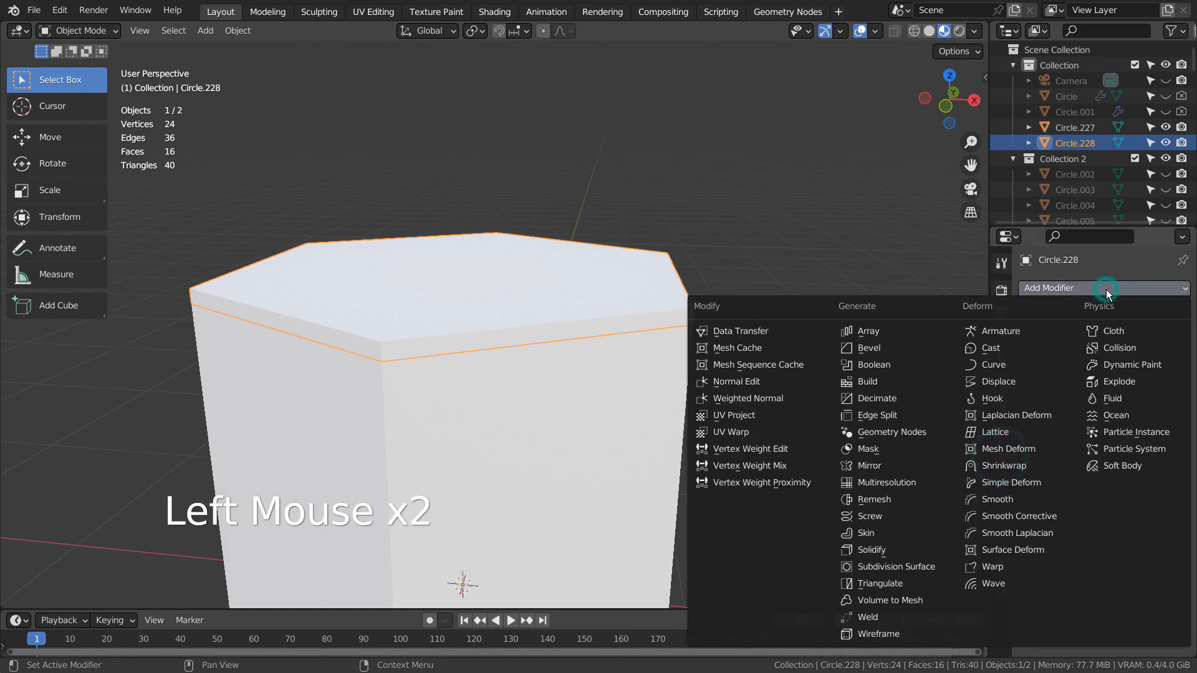
click(910, 633)
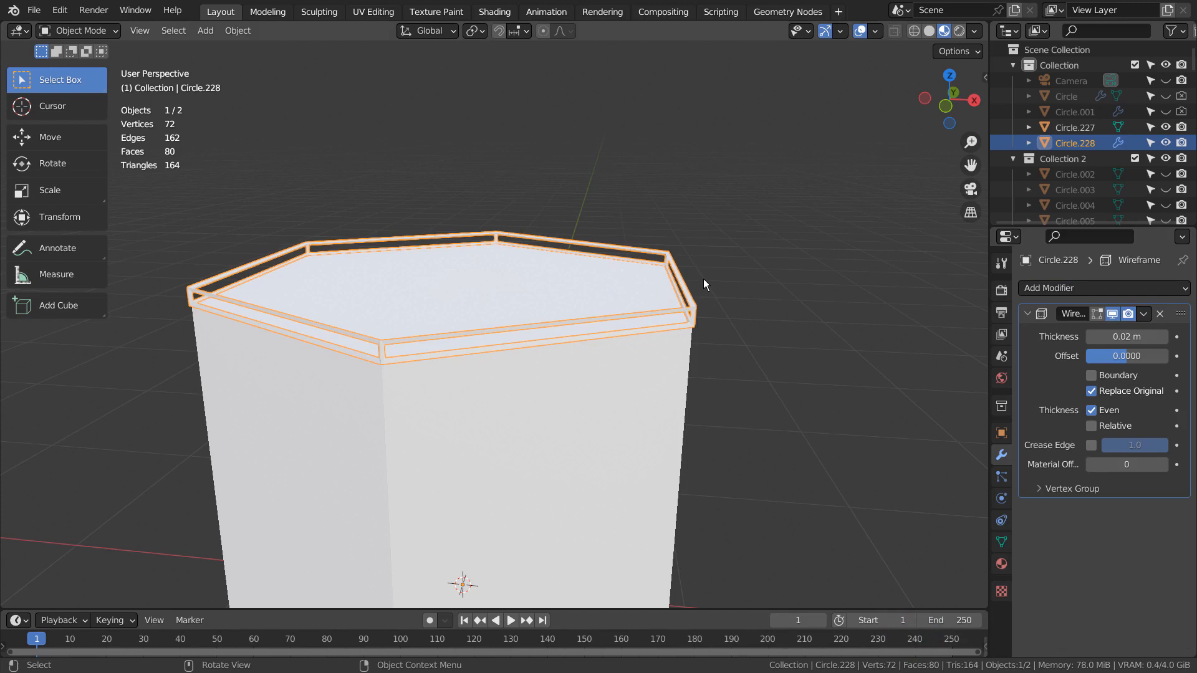
Undo the Wireframe modifier and the extrusion of the separated top face.
key(ctrl+z)
key(ctrl+z)
key(ctrl+z)
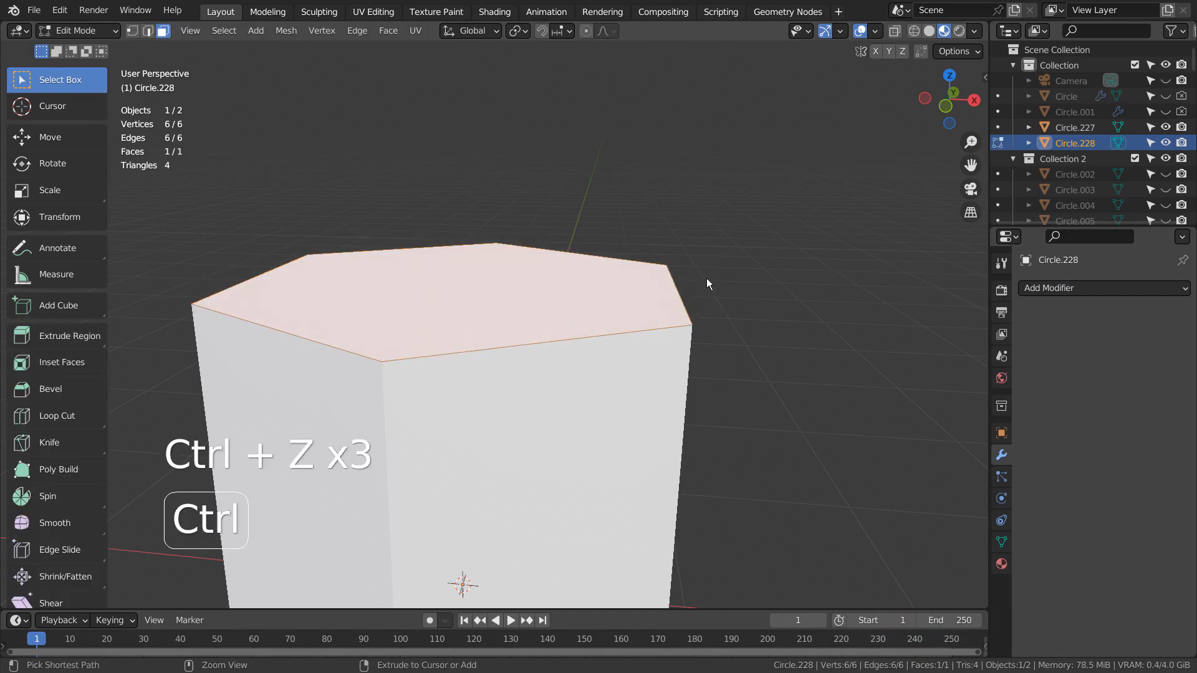
Add a Wireframe modifier to the separated top face with a thickness of 0.015 m.
click(1042, 289)
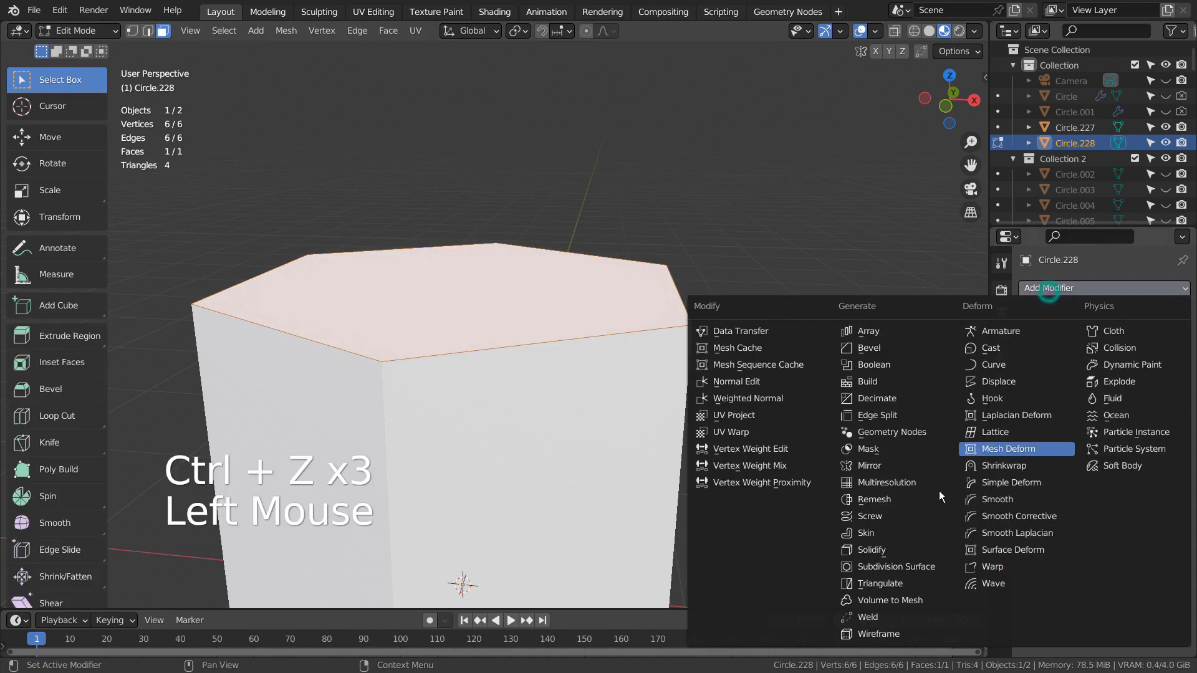
click(877, 633)
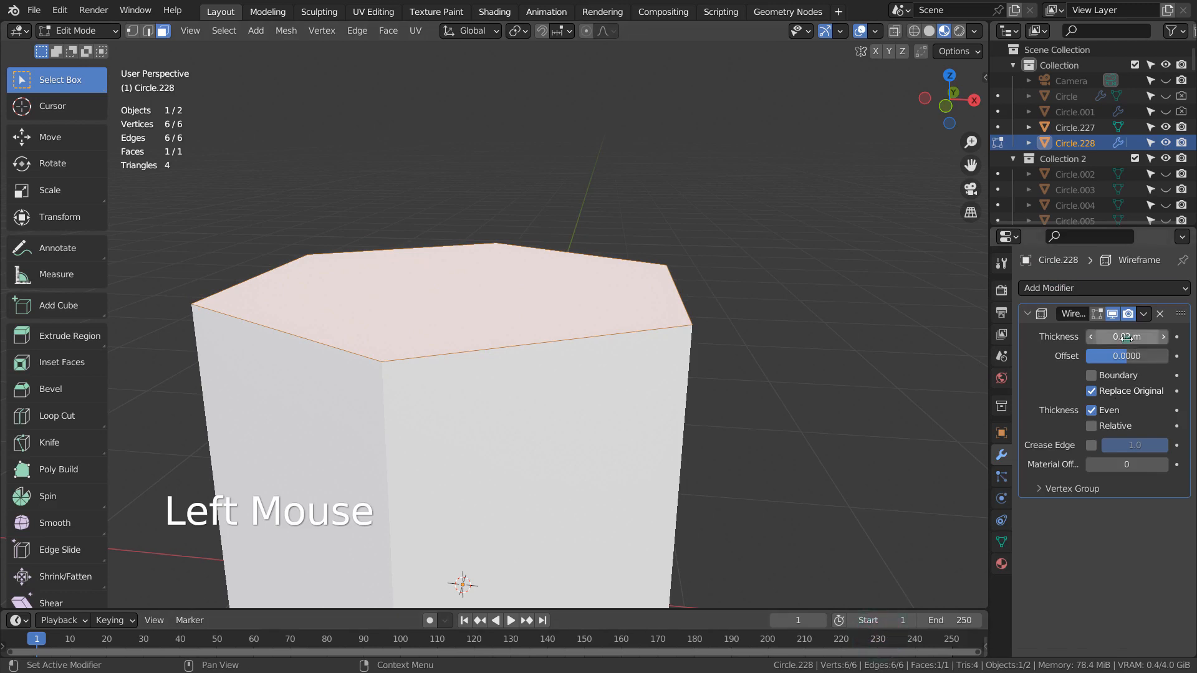
drag(1126, 338, 1140, 338)
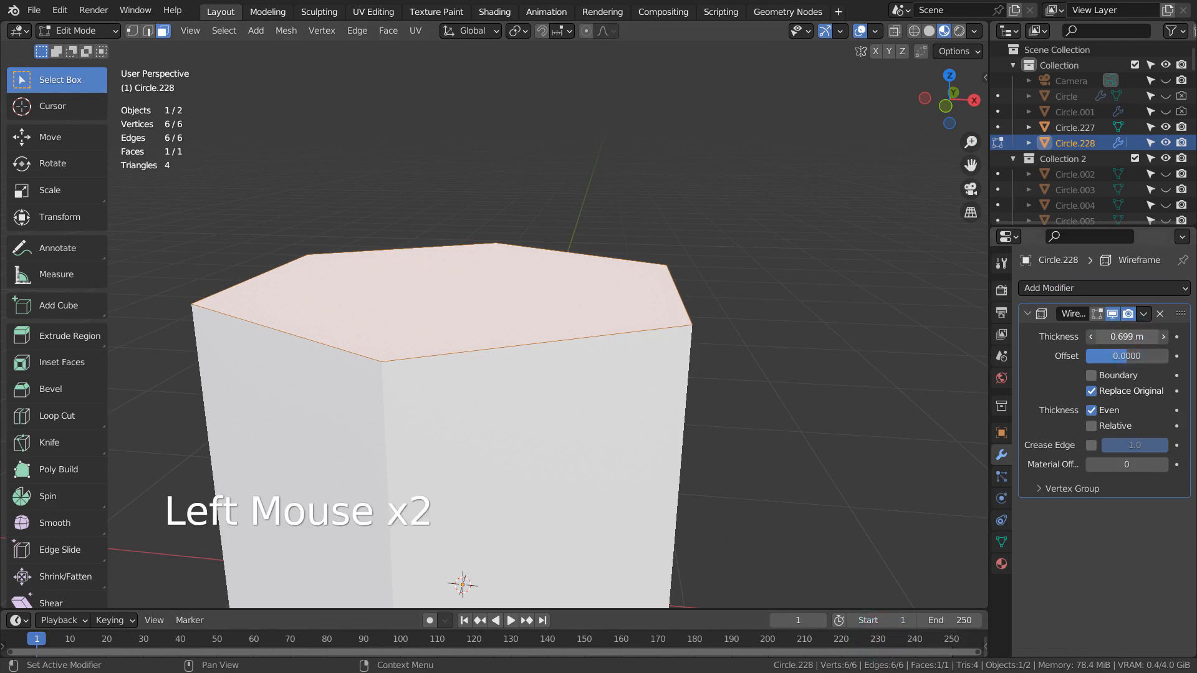
drag(1125, 337, 1020, 337)
Extrude the separated top face slightly upward and return to Object Mode.
key(Tab)
key(Tab)
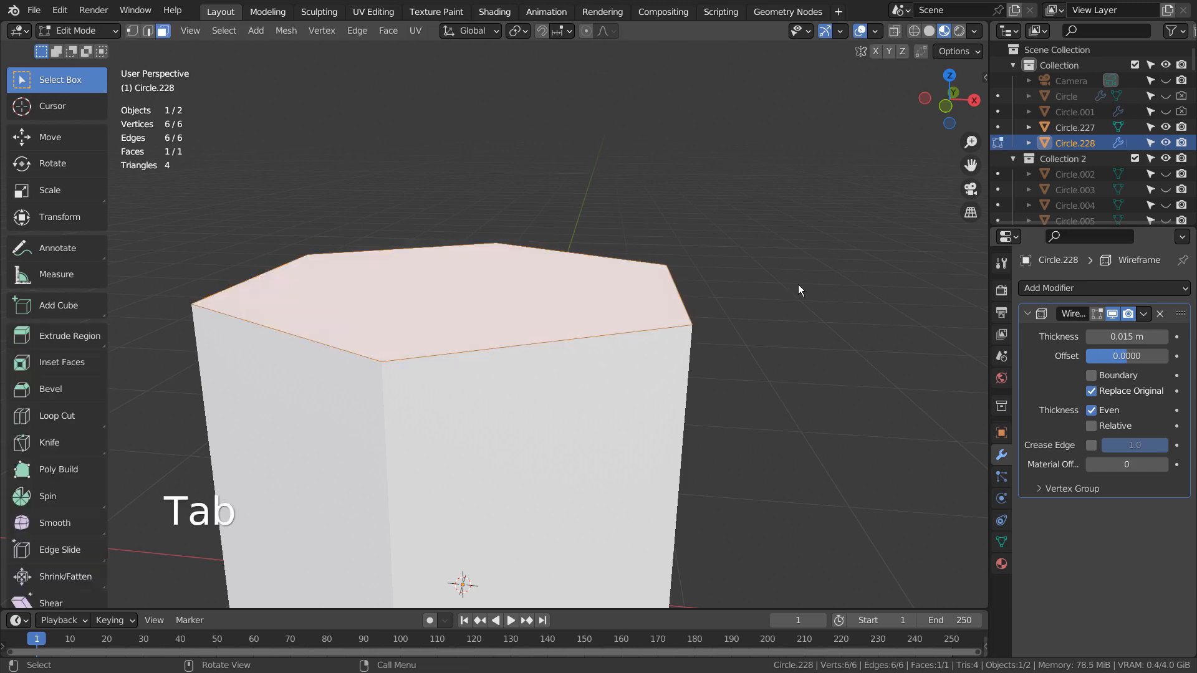
key(e)
click(798, 277)
key(Tab)
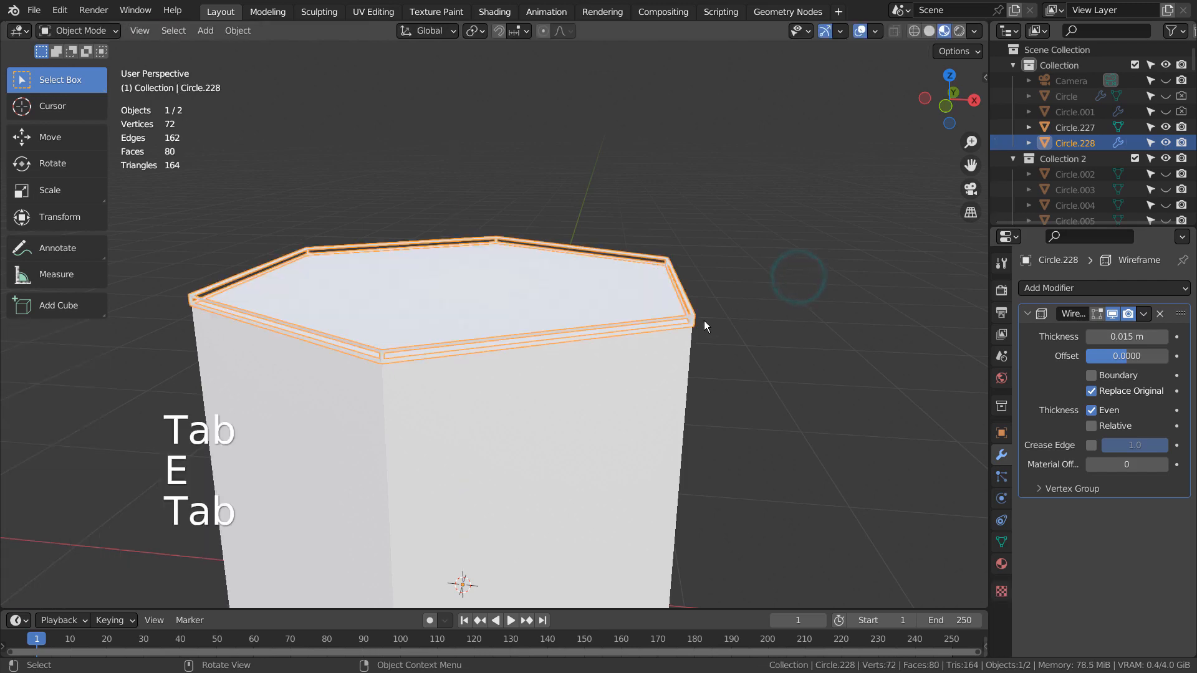
Try scaling the wireframe rim along the Z axis and undo it.
middle_drag(704, 320, 738, 318)
key(s)
key(z)
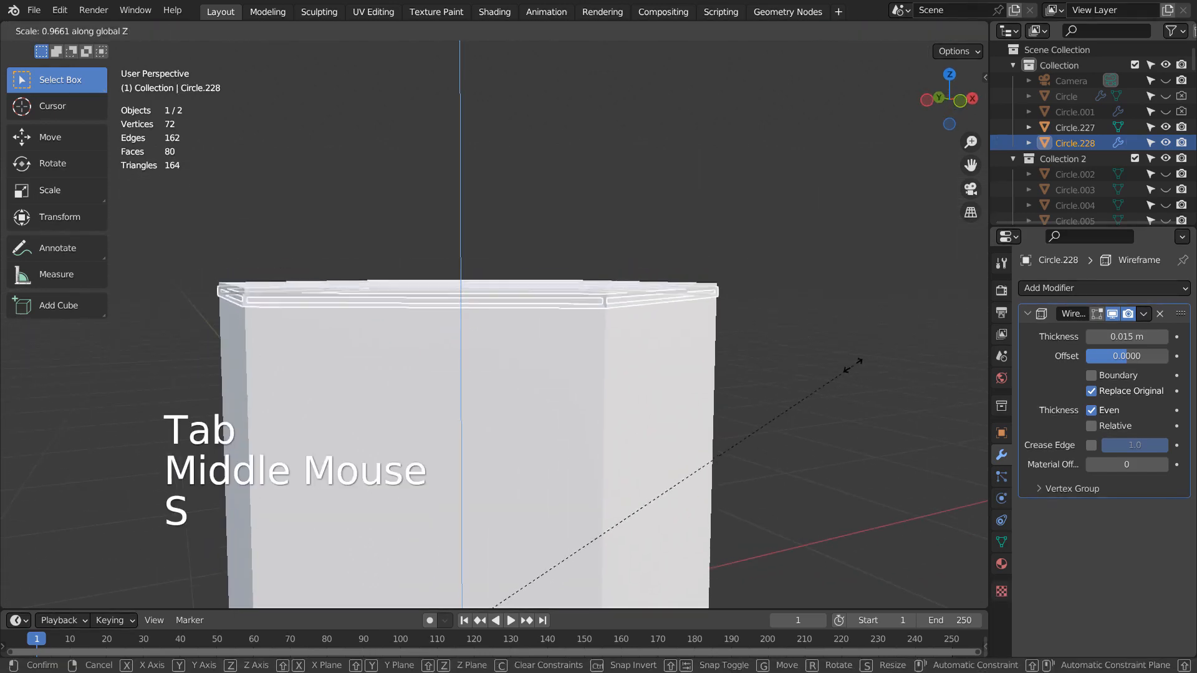
key(ctrl+z)
middle_drag(870, 350, 763, 397)
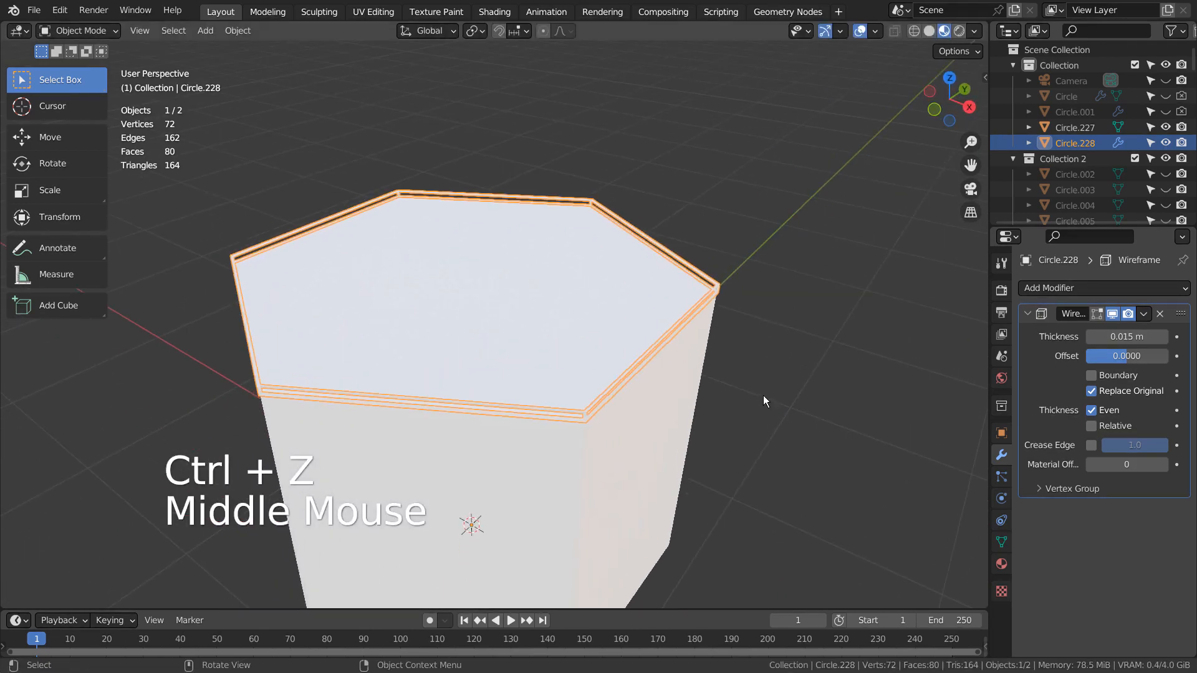
Create a new material for the rim and change its surface shader to Emission.
click(1001, 564)
click(1122, 353)
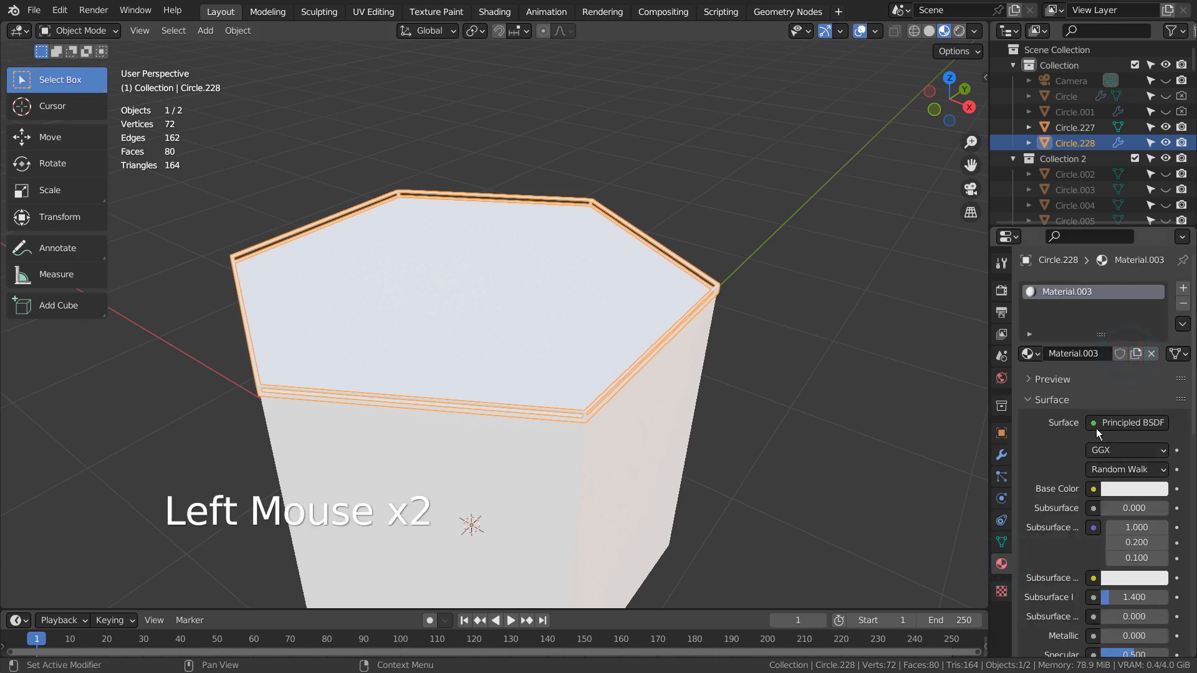
drag(1095, 428, 966, 116)
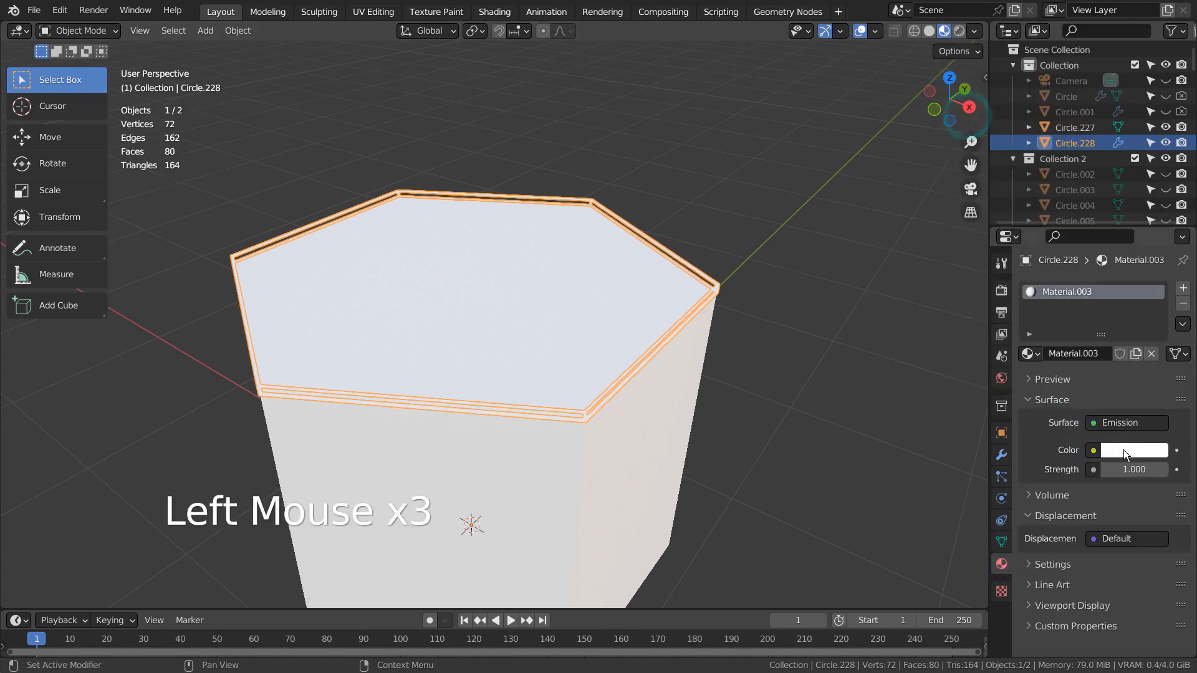
Set the rim's emission color to a saturated blue with hue 0.621 and its strength to 15, and deselect the rim.
click(1135, 471)
text(35)
click(1134, 450)
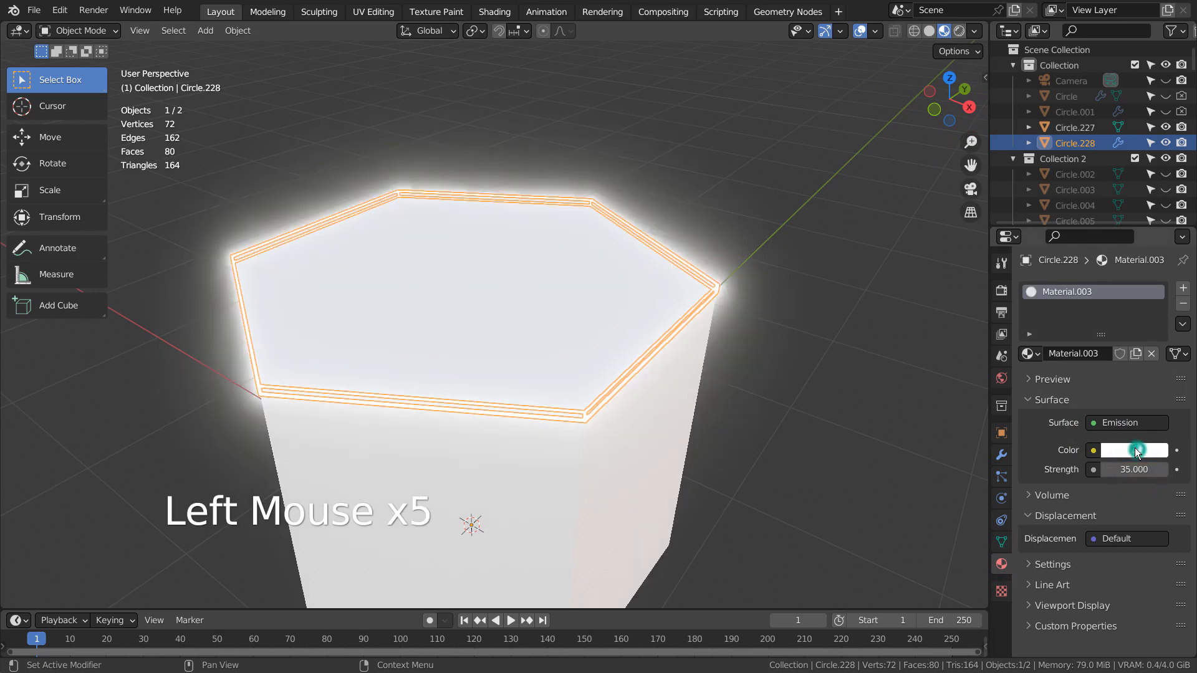
drag(1113, 278, 1116, 242)
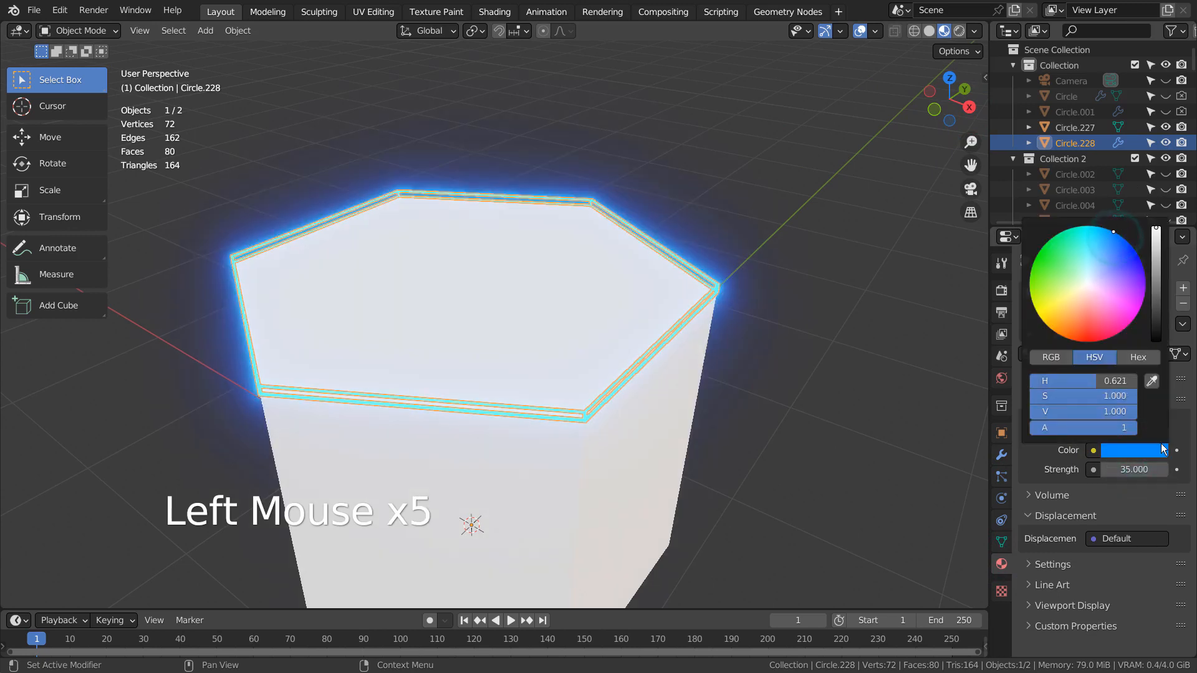
click(1134, 470)
text(15)
click(812, 394)
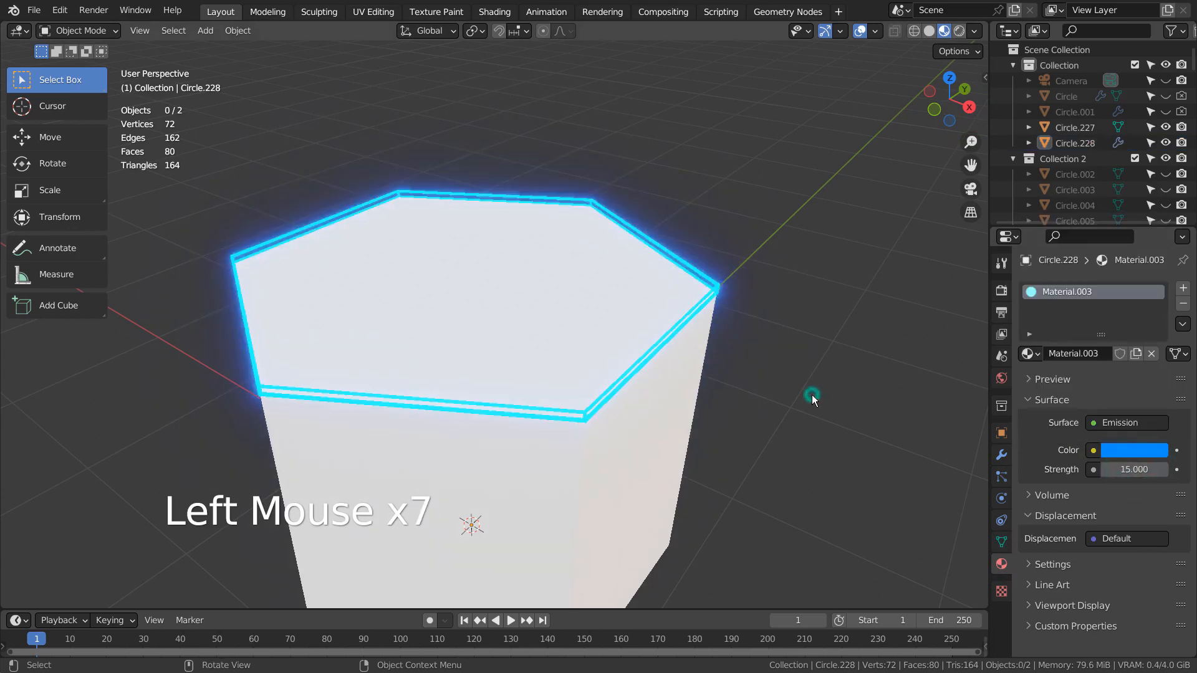
Give the hexagonal prism a new material and darken its base color to a gray with value 0.123.
middle_drag(811, 394, 716, 395)
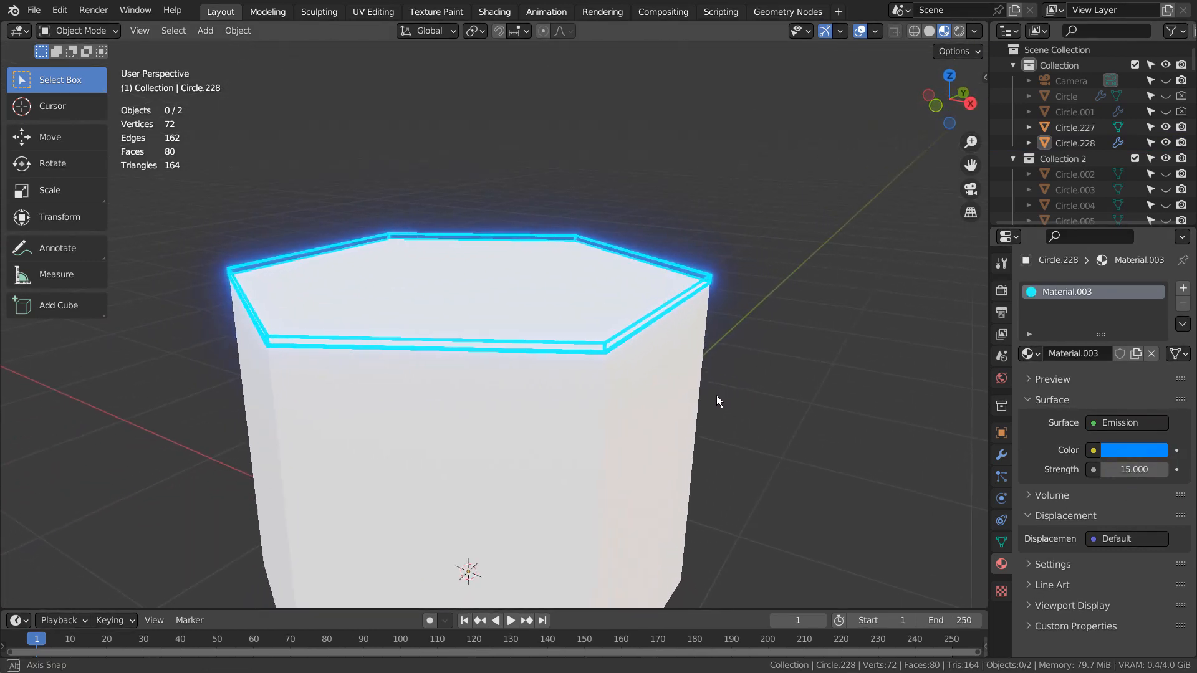
click(612, 415)
click(1078, 354)
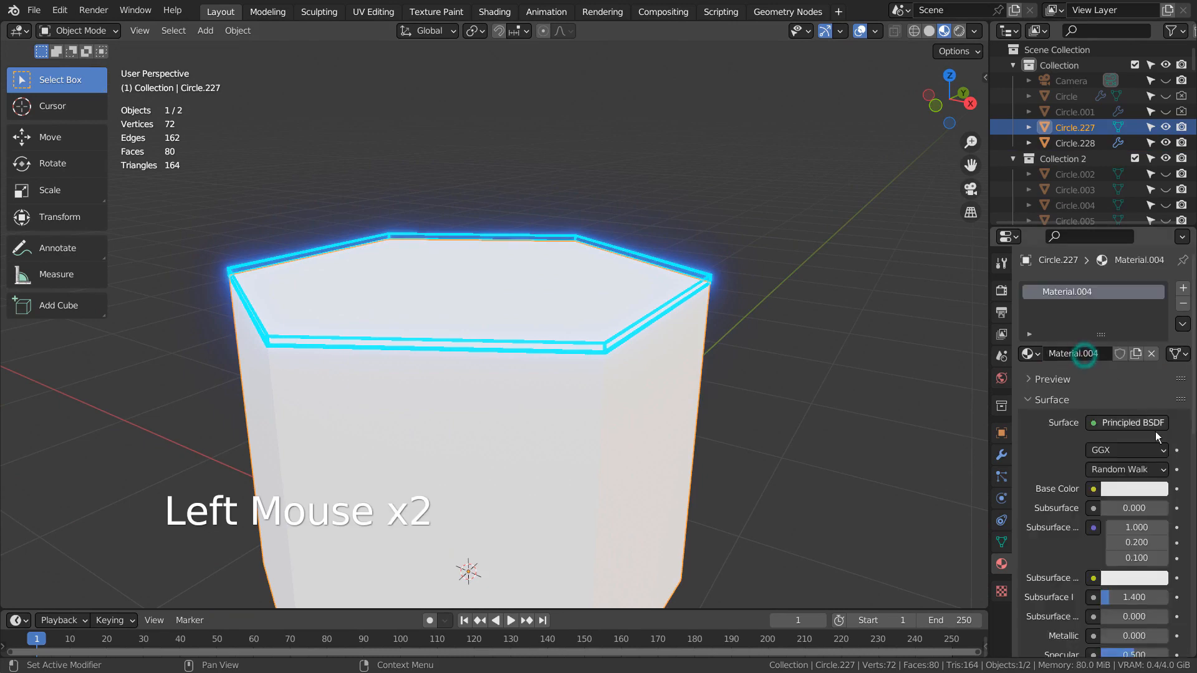
click(1146, 491)
click(1159, 335)
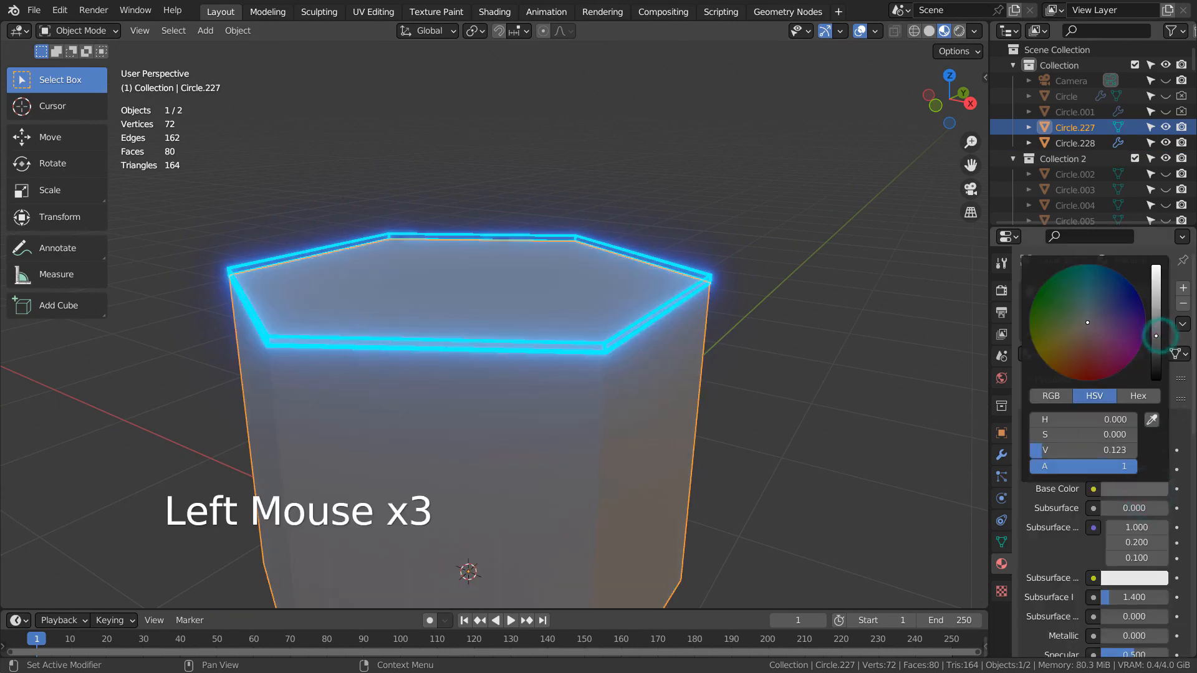
Switch the viewport to Rendered shading and change the render engine to Eevee.
click(957, 31)
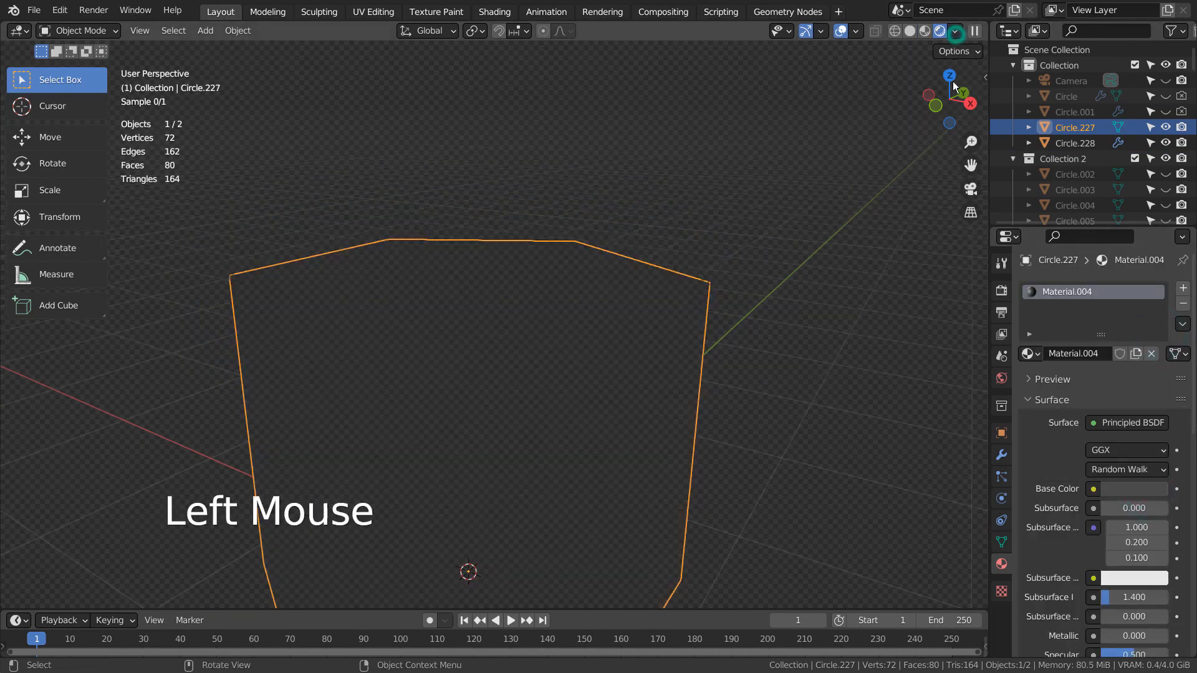
click(1001, 291)
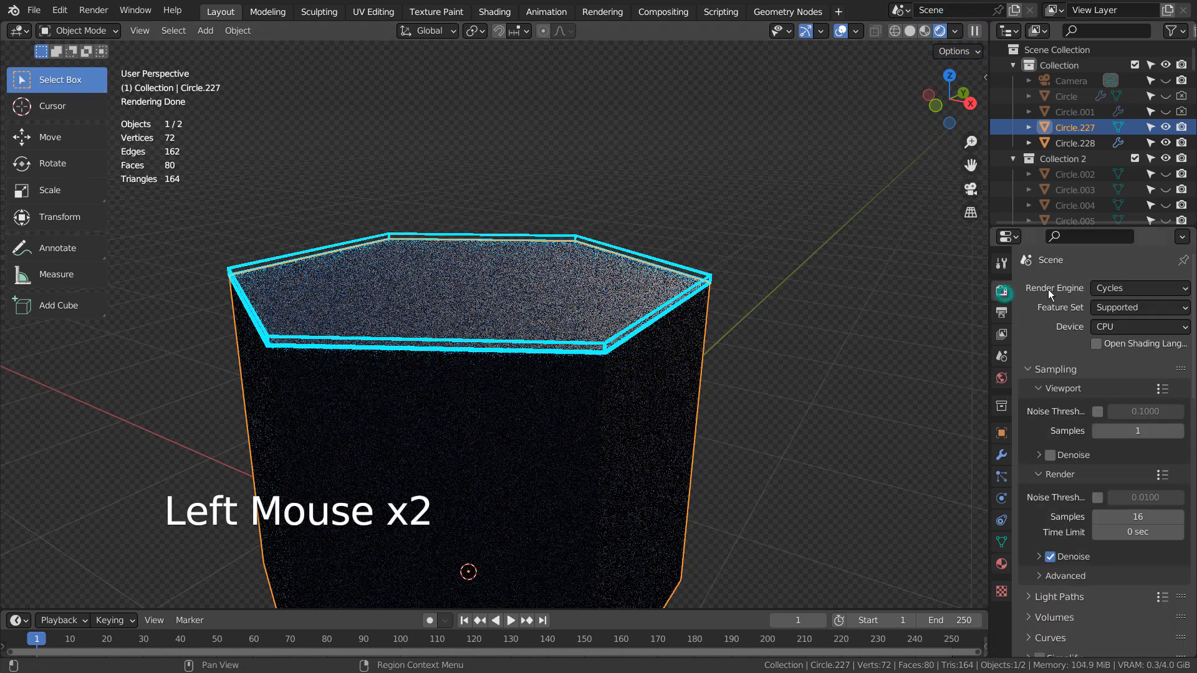
click(1133, 289)
click(1135, 305)
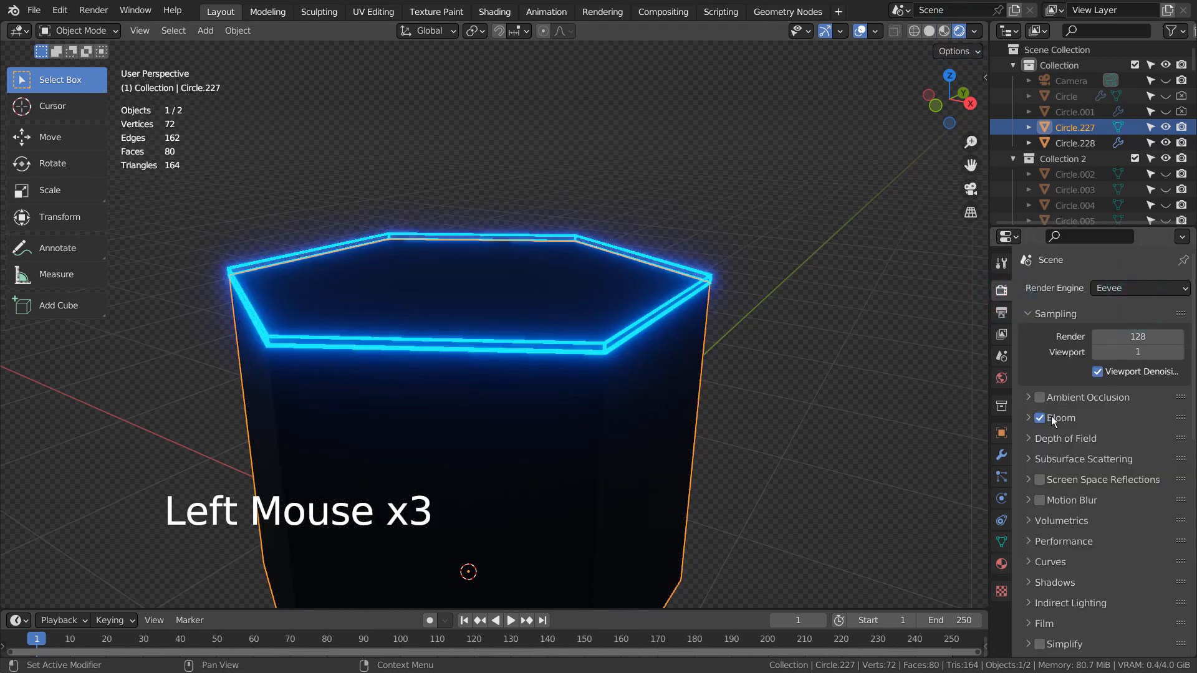
Set the World background strength to 1.
click(1001, 378)
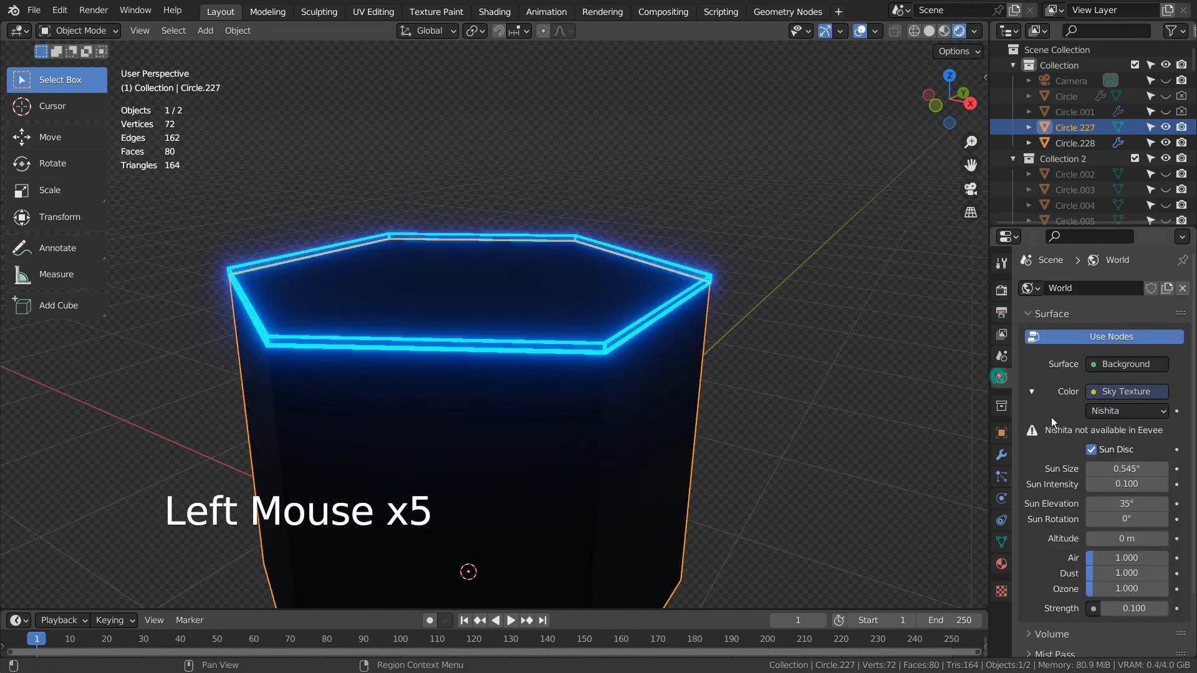
click(1131, 608)
text(1)
key(Return)
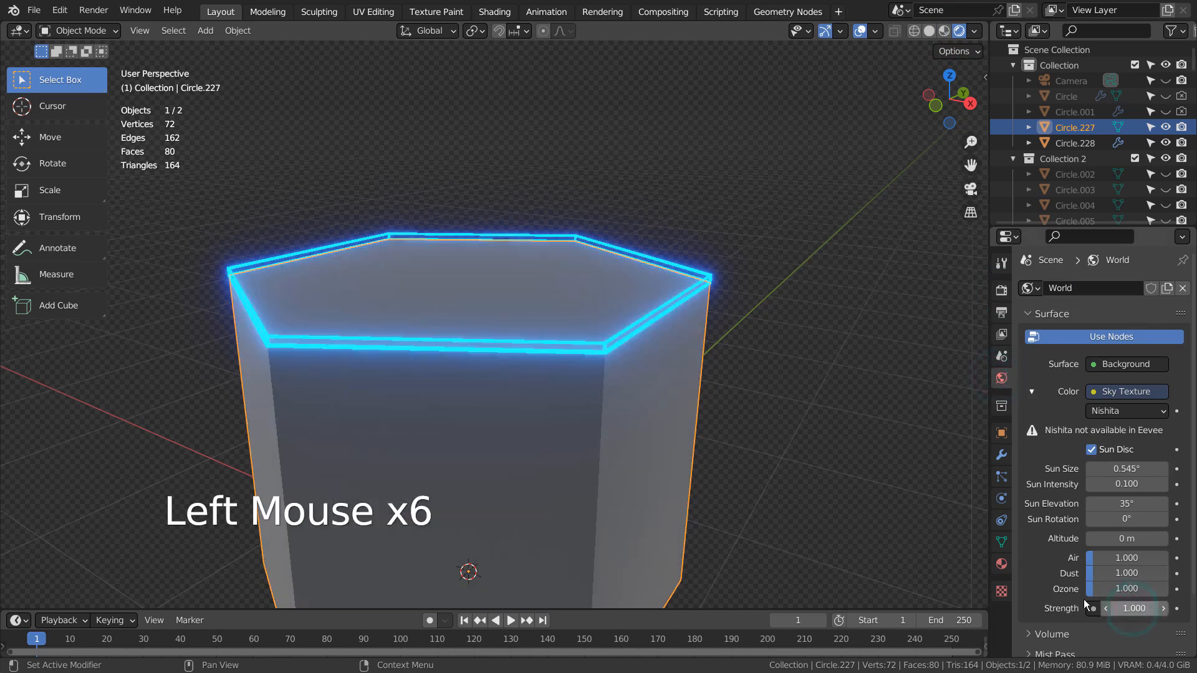
Try joining the glowing rim and the prism into one object before applying the modifier, and undo it.
click(767, 422)
click(602, 348)
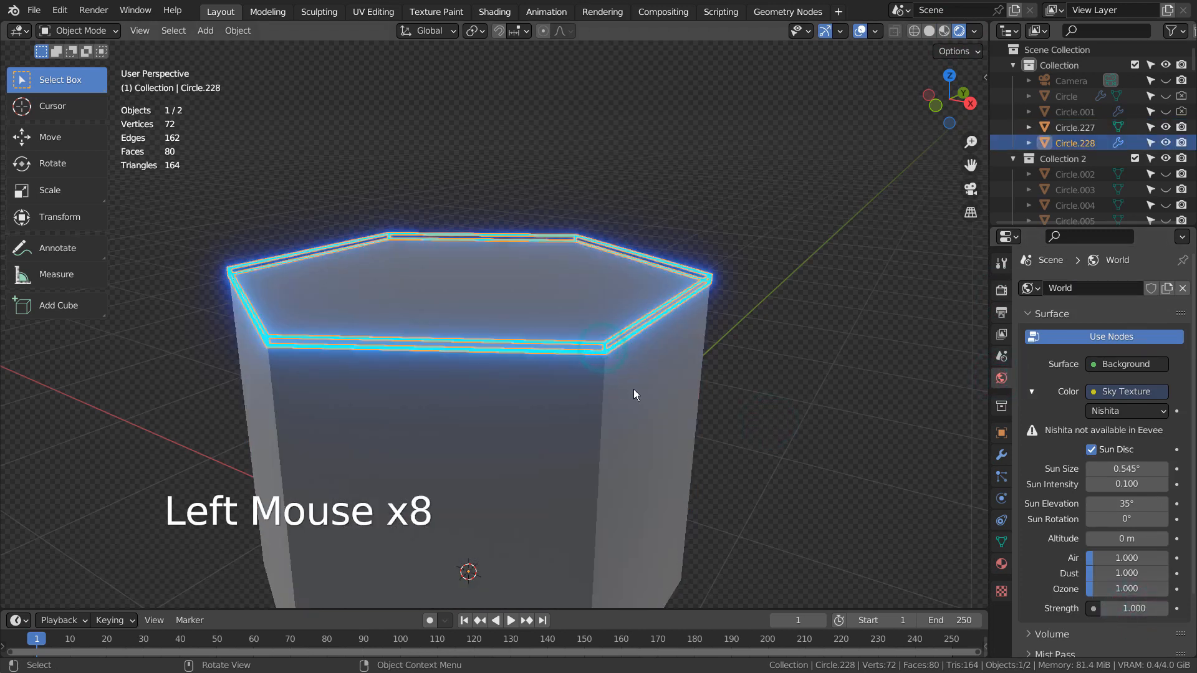
shift+click(443, 408)
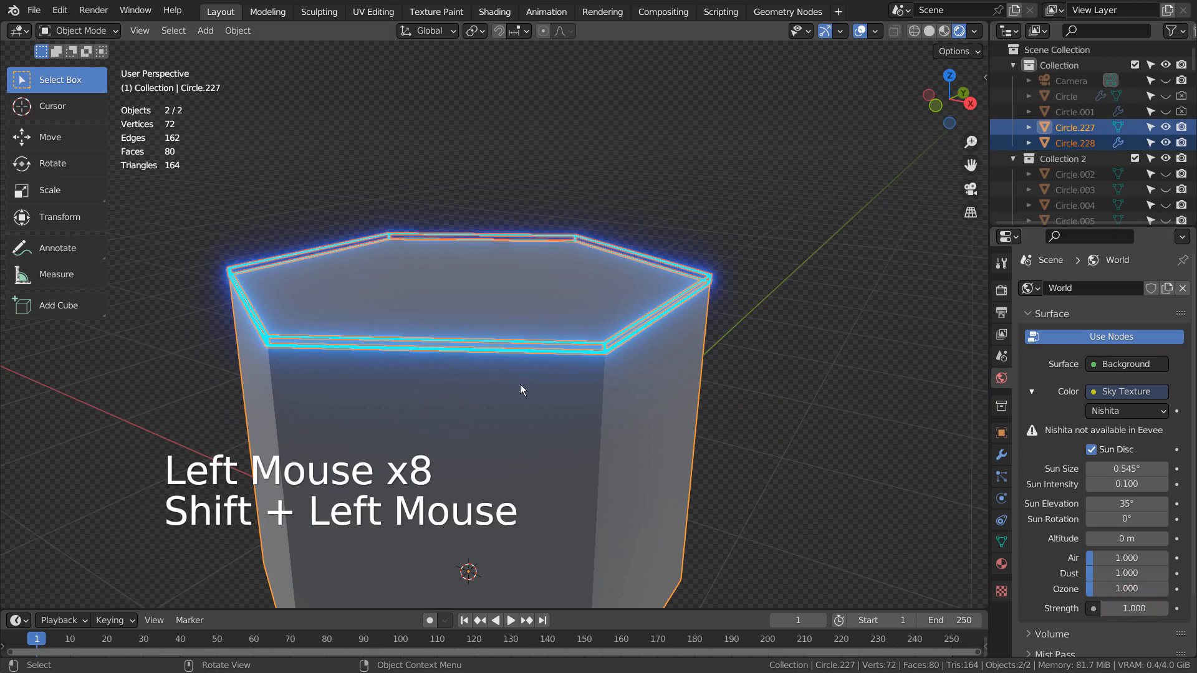
key(ctrl+j)
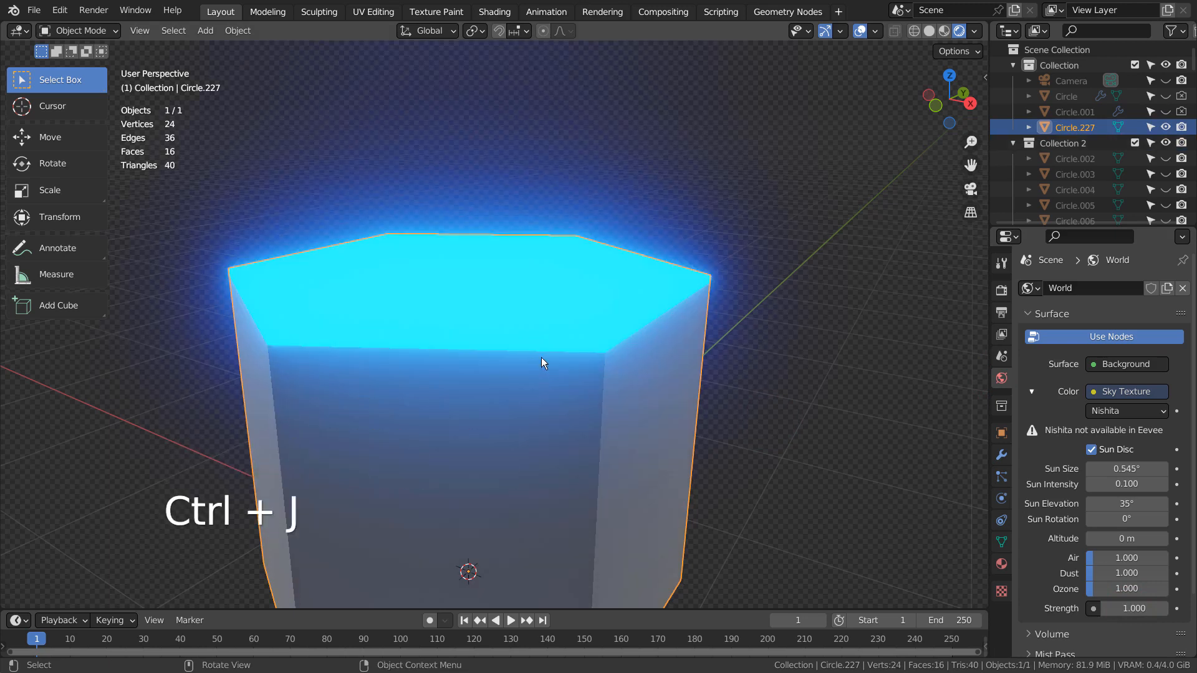
key(ctrl+z)
Apply the rim's Wireframe modifier and join the rim with the prism into a single object.
click(652, 313)
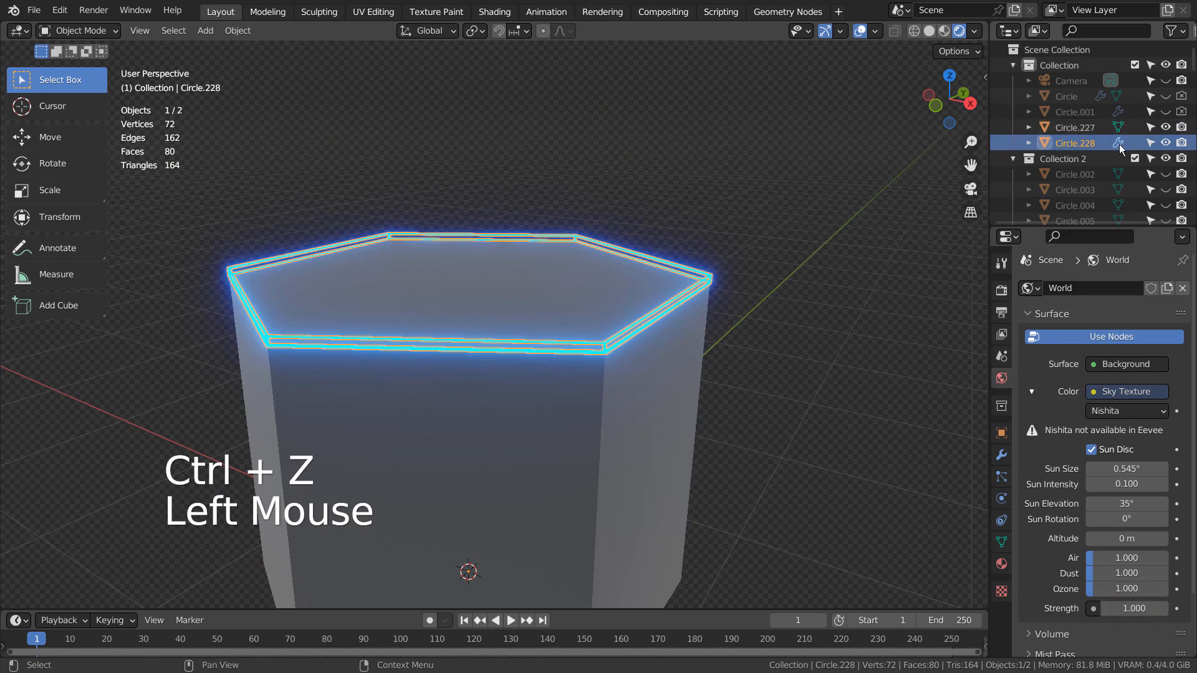
click(1001, 455)
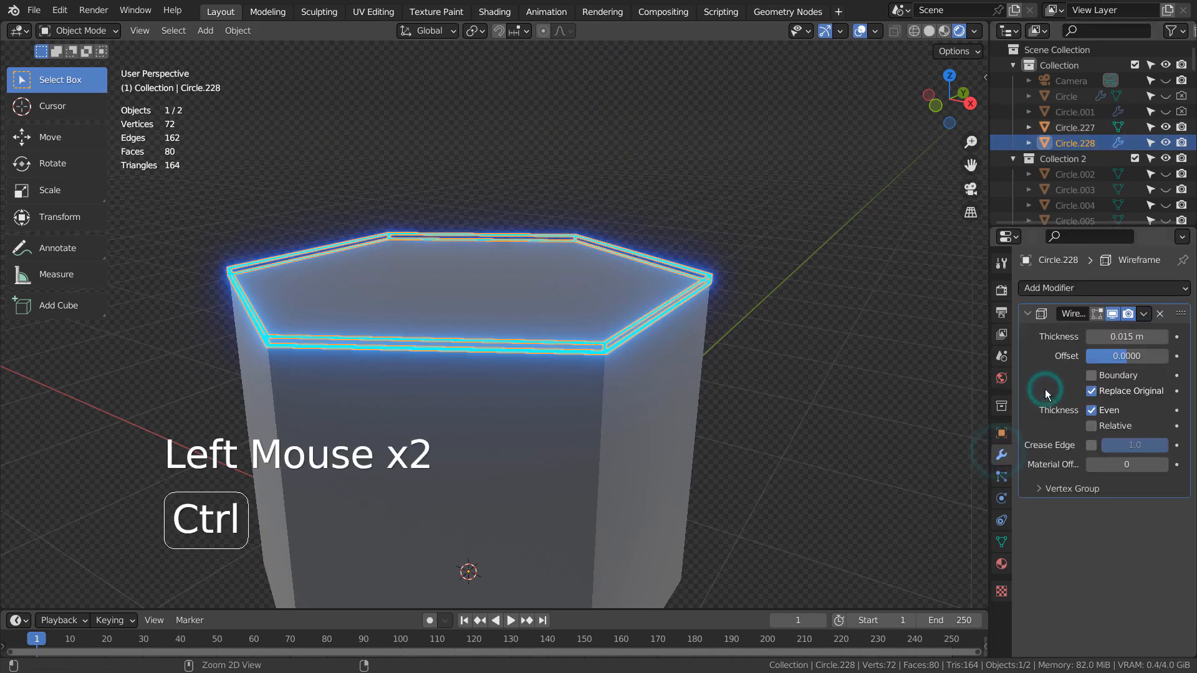
key(ctrl+a)
shift+click(612, 394)
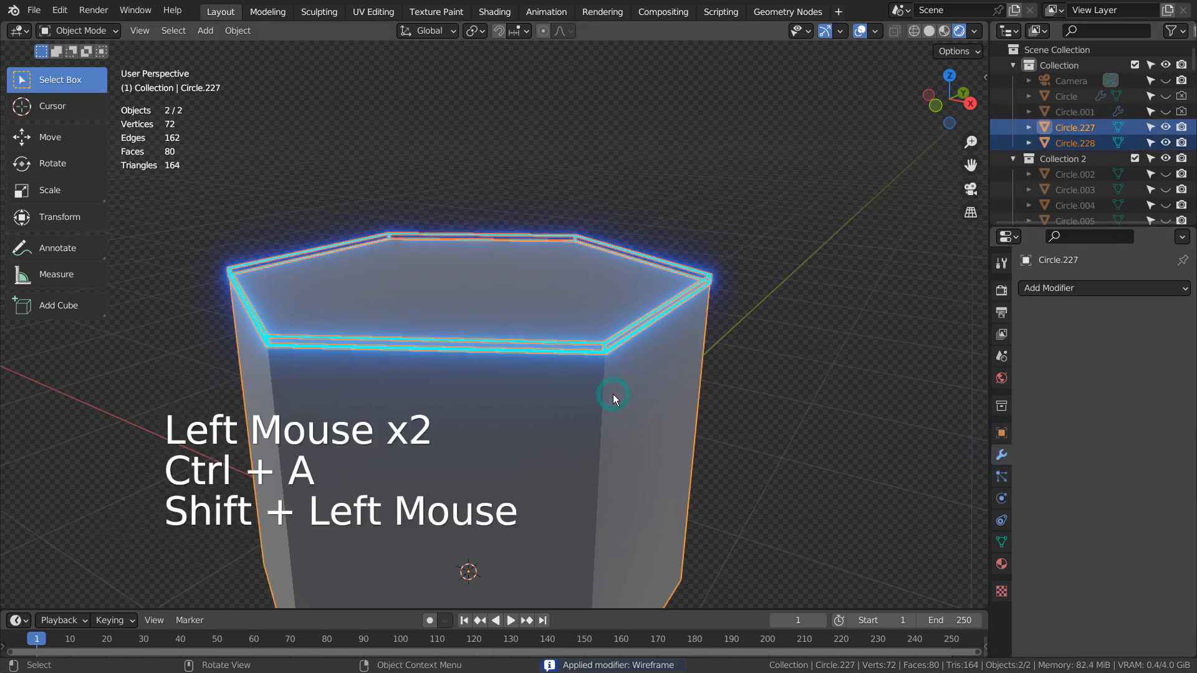
key(ctrl+j)
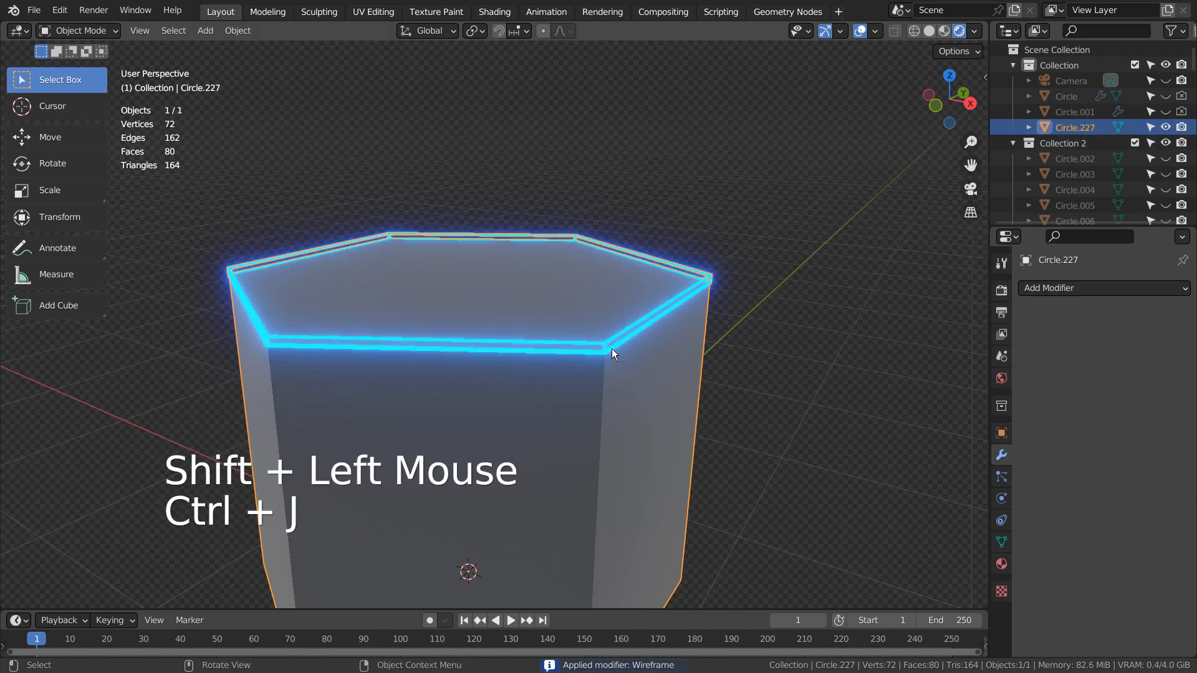
Merge all vertices of the joined mesh by distance with a merge distance of 0.01 m and return to Object Mode.
key(Tab)
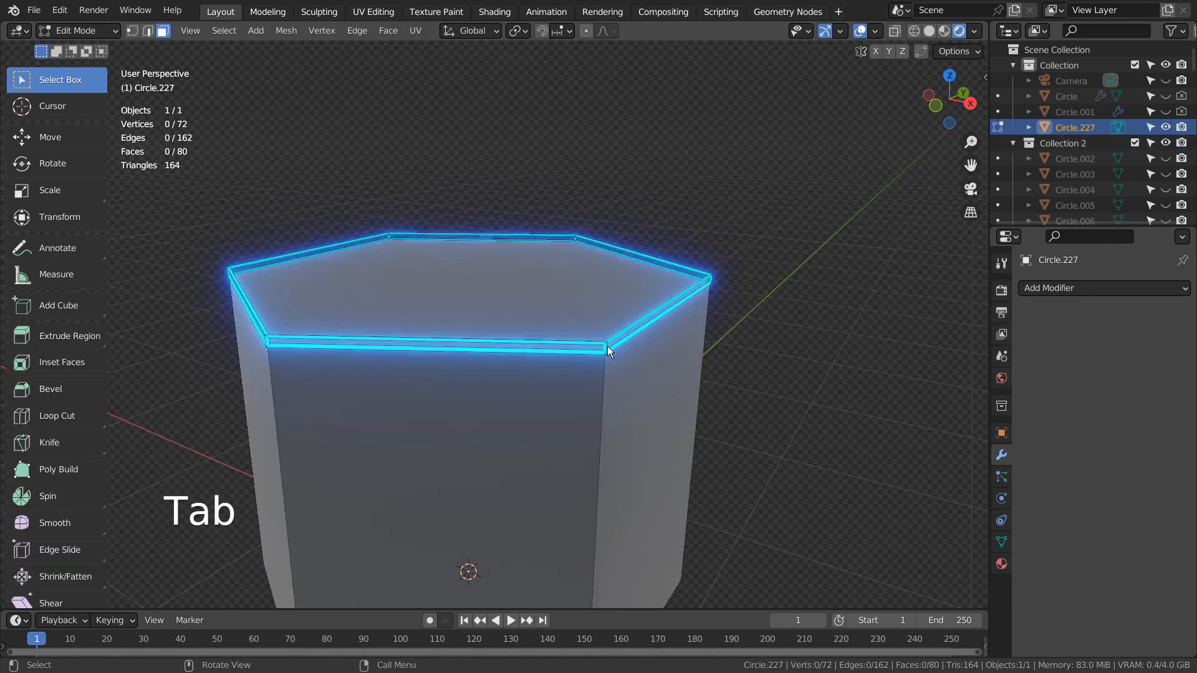
key(a)
key(1)
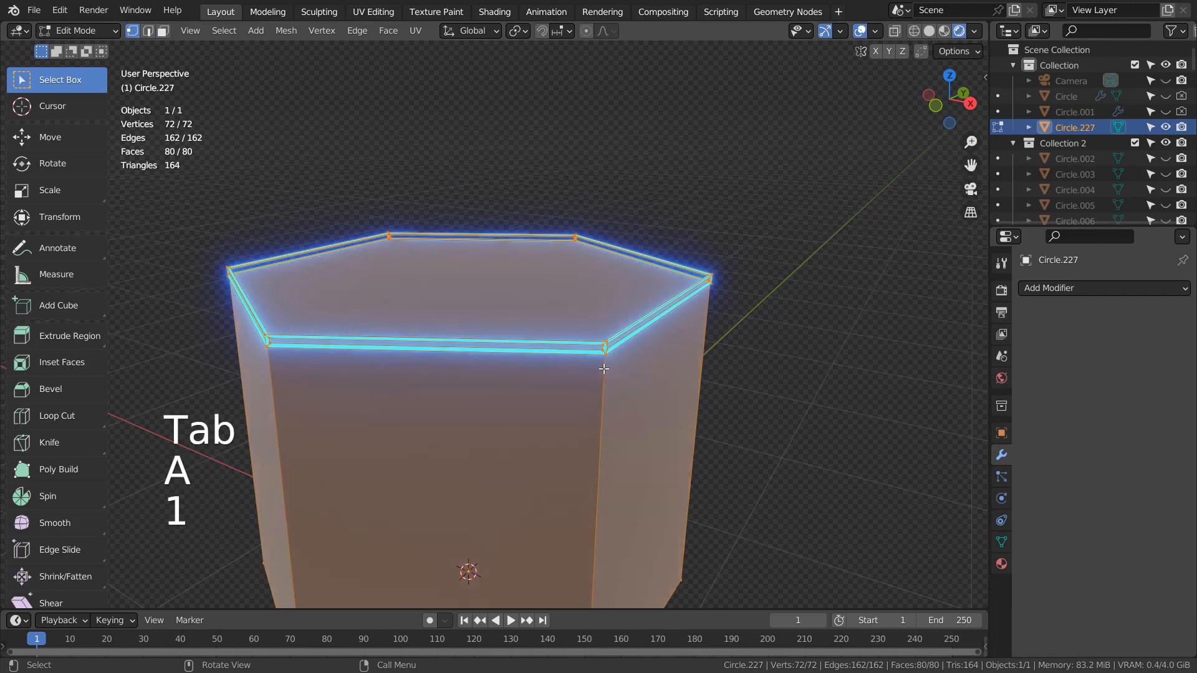
click(286, 30)
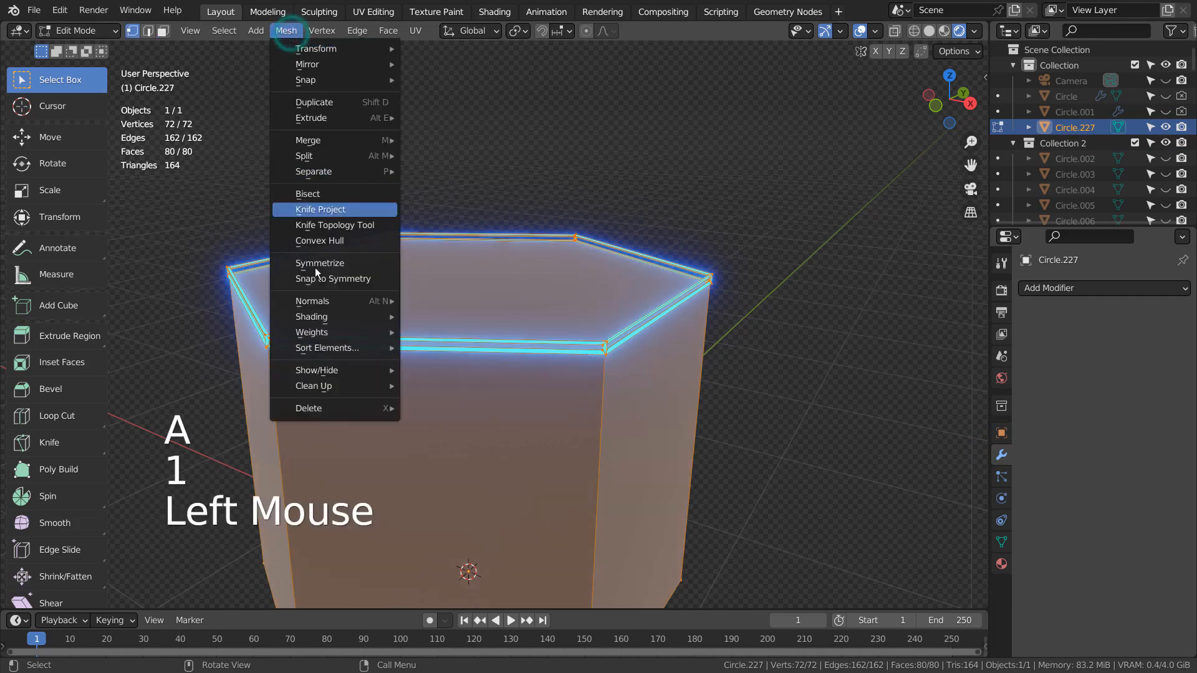
mouse_move(350, 388)
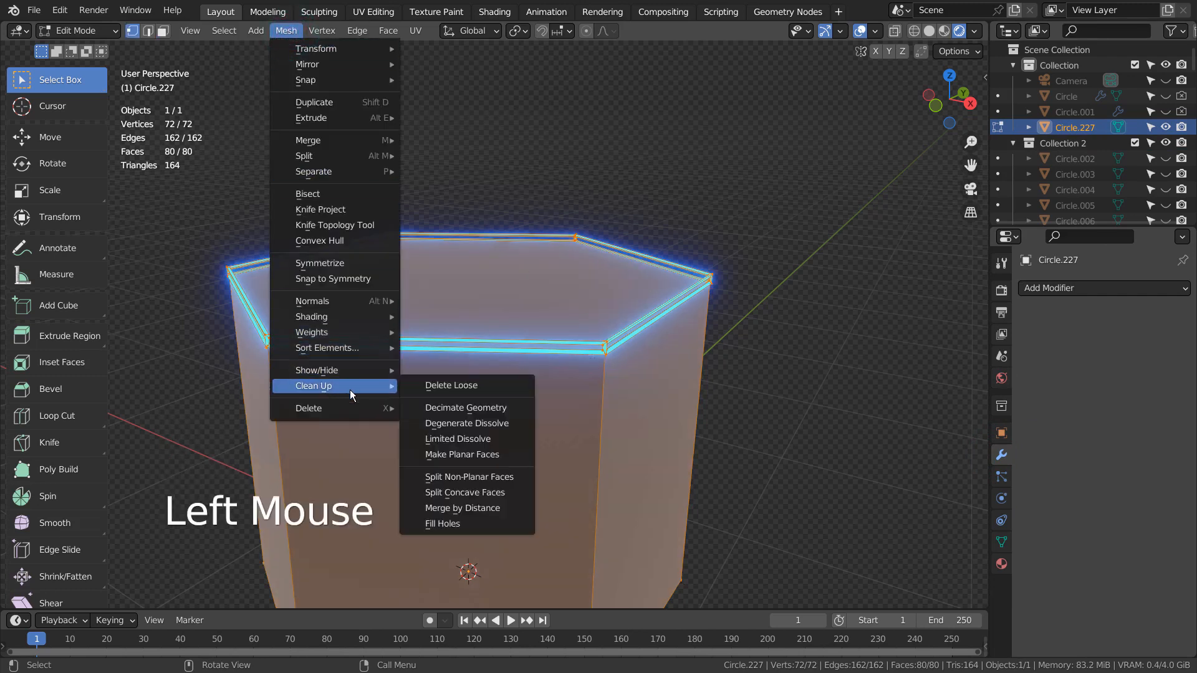
click(478, 509)
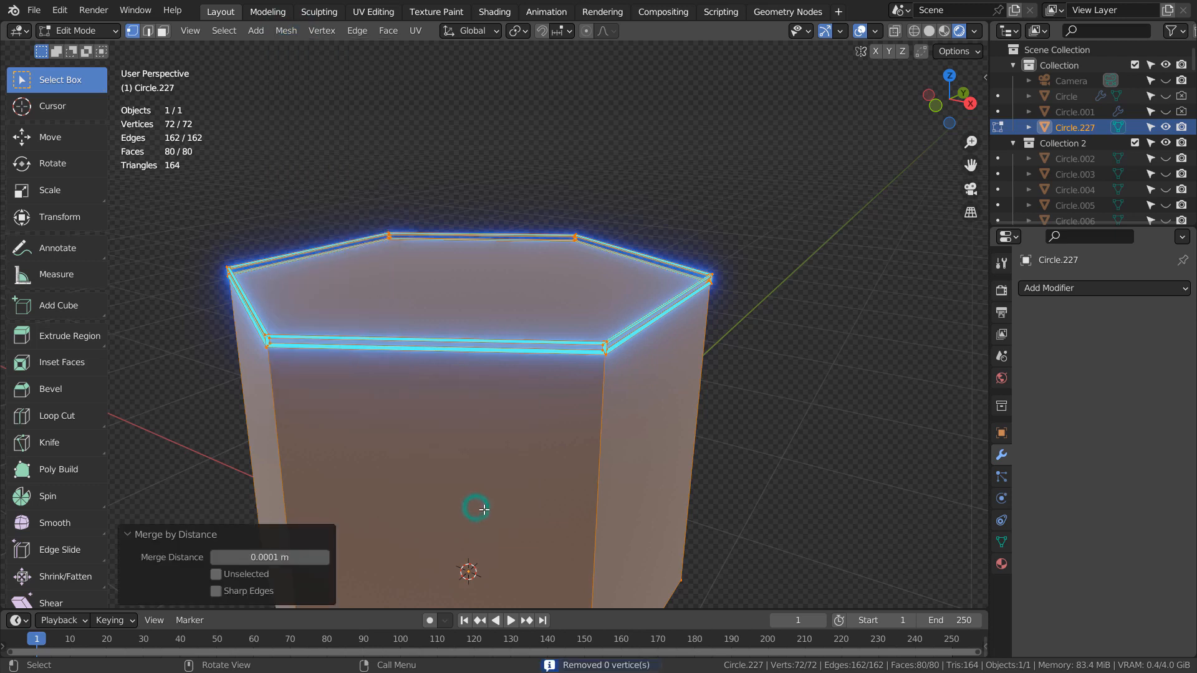
drag(278, 557, 295, 553)
double_click(278, 557)
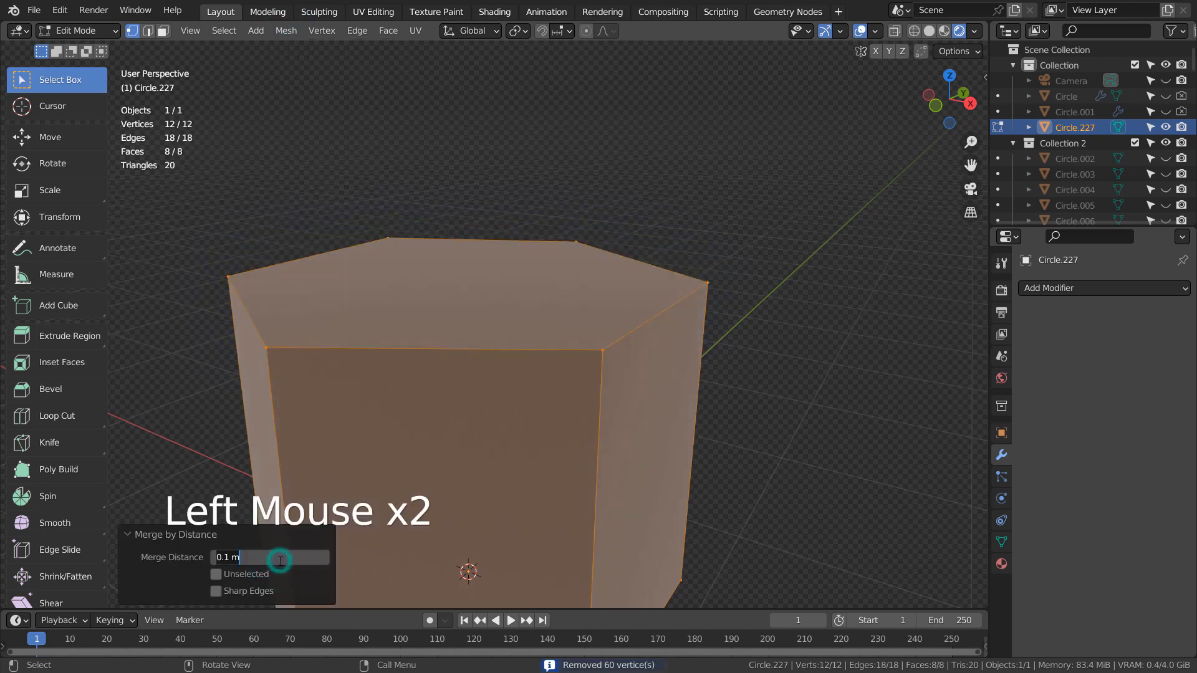
text(0.01)
key(Return)
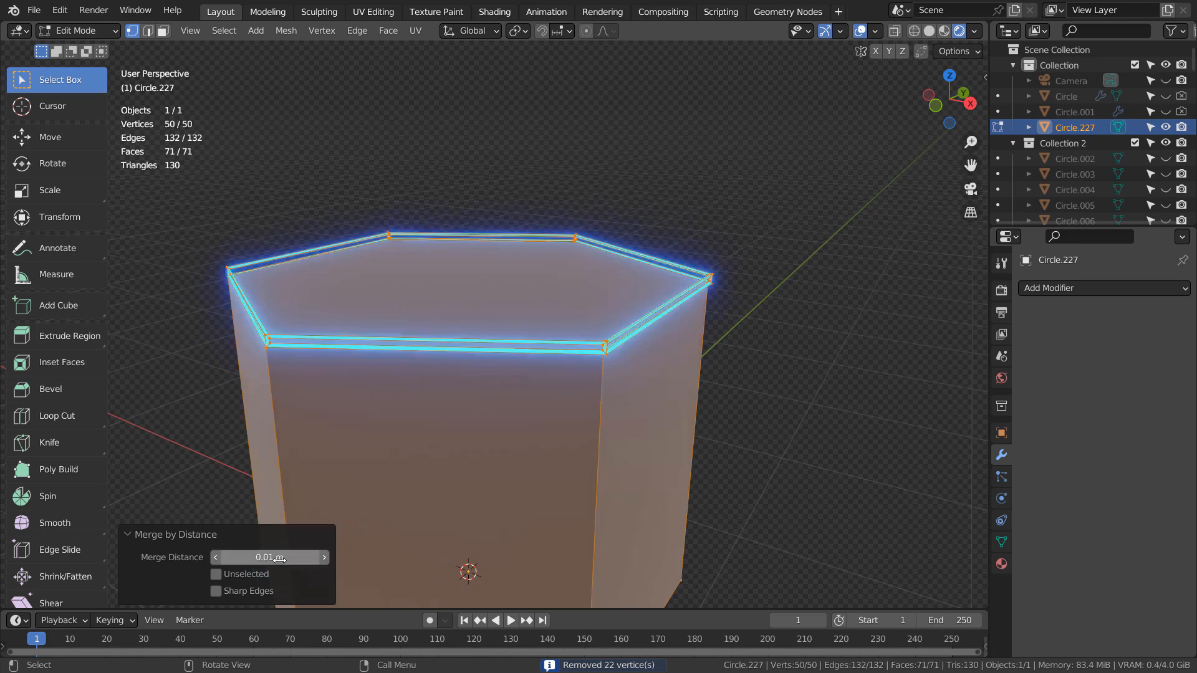
key(Tab)
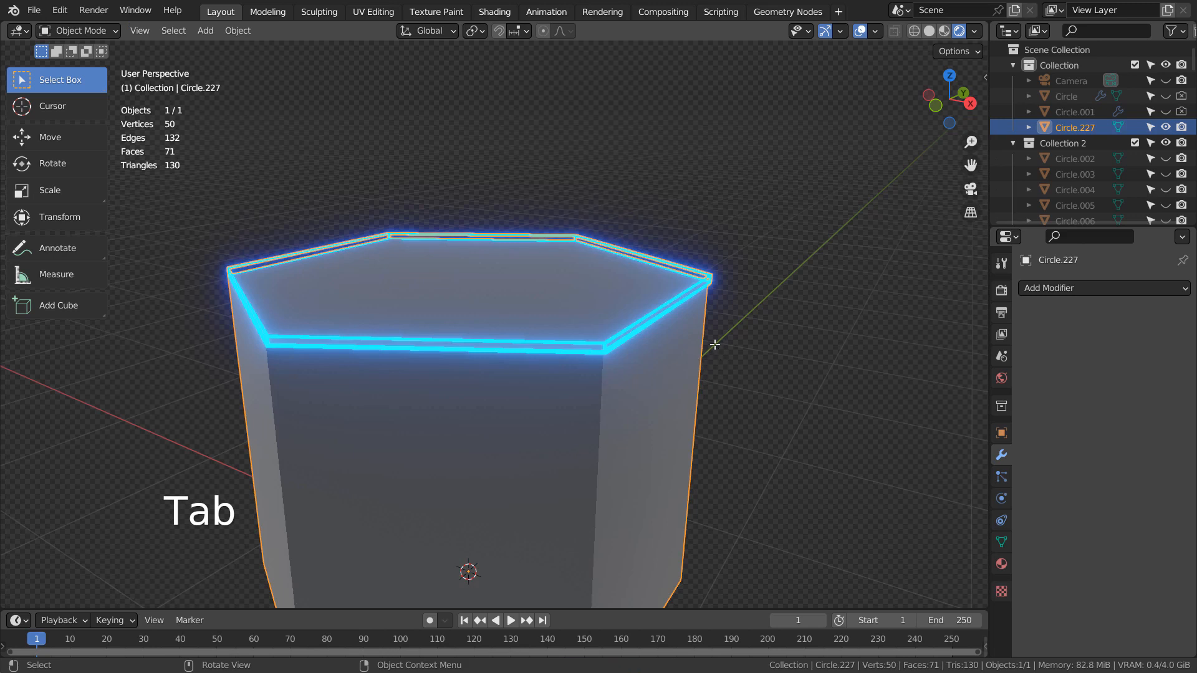
Try to select only the glowing rim in Edit Mode by picking its linked geometry, and clear the selection.
key(Tab)
click(764, 302)
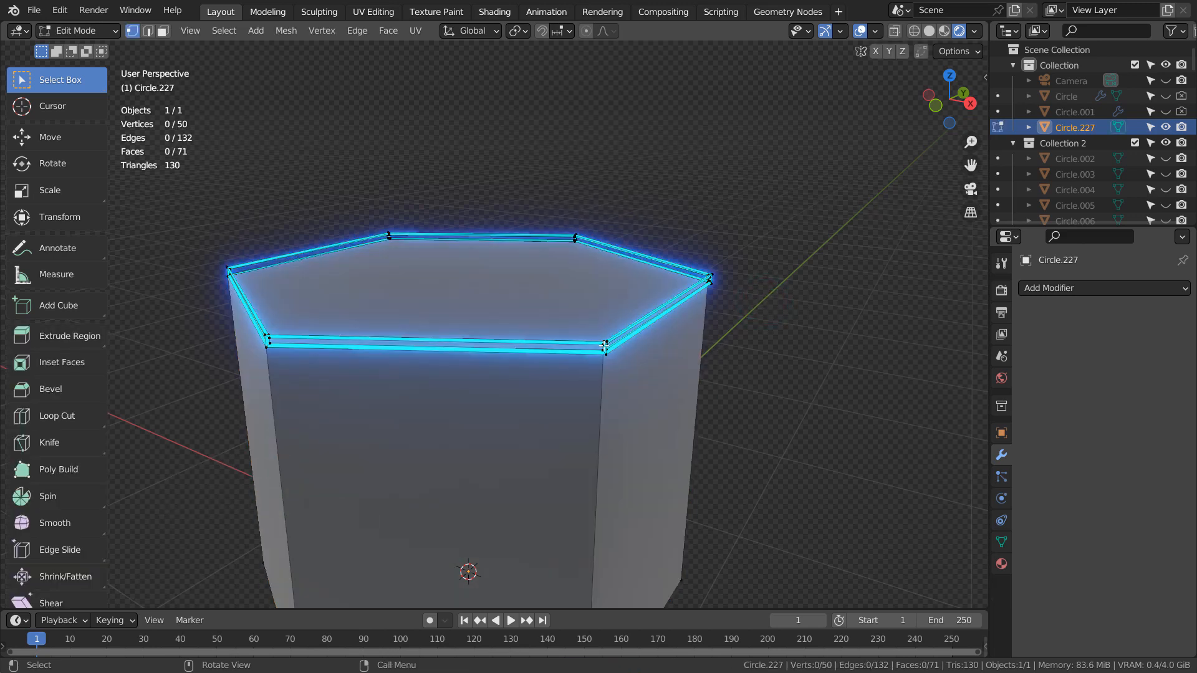
key(k)
key(l)
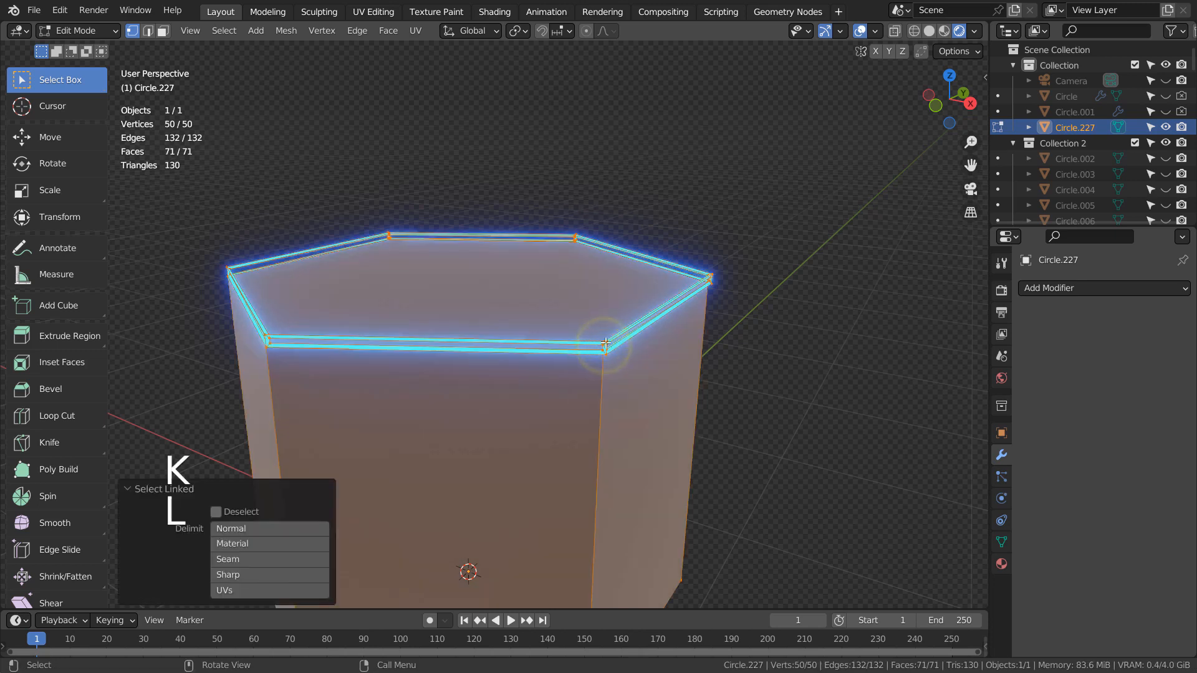
scroll(628, 342, up, 4)
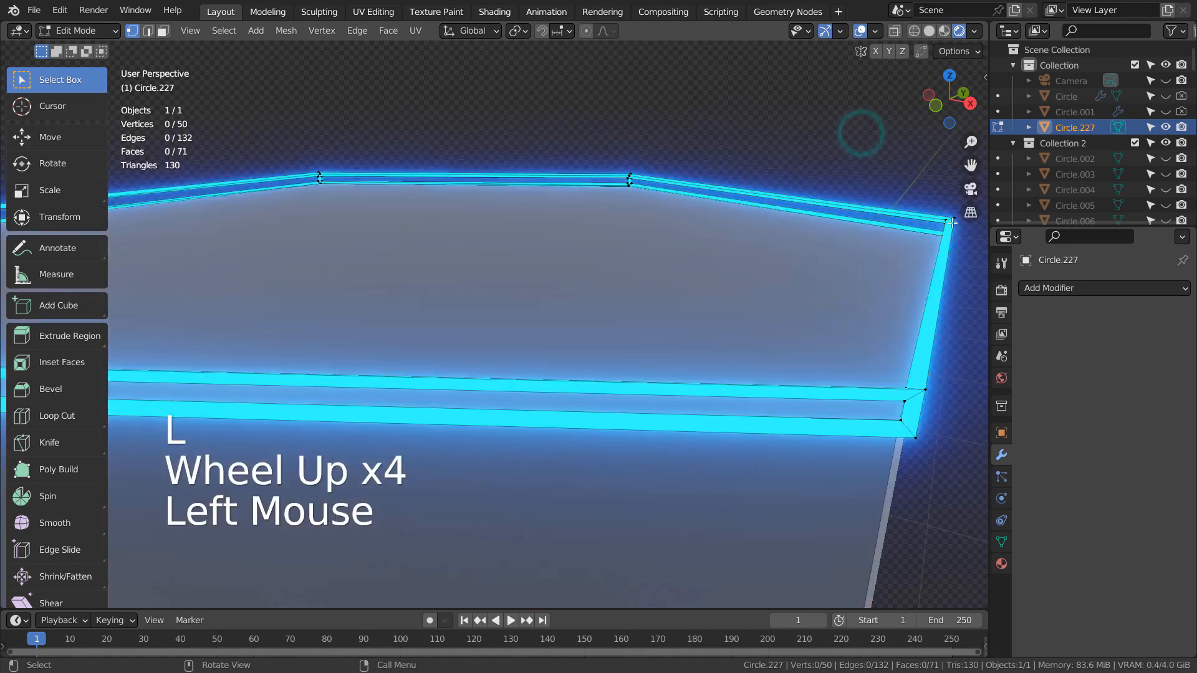
key(l)
click(910, 145)
key(l)
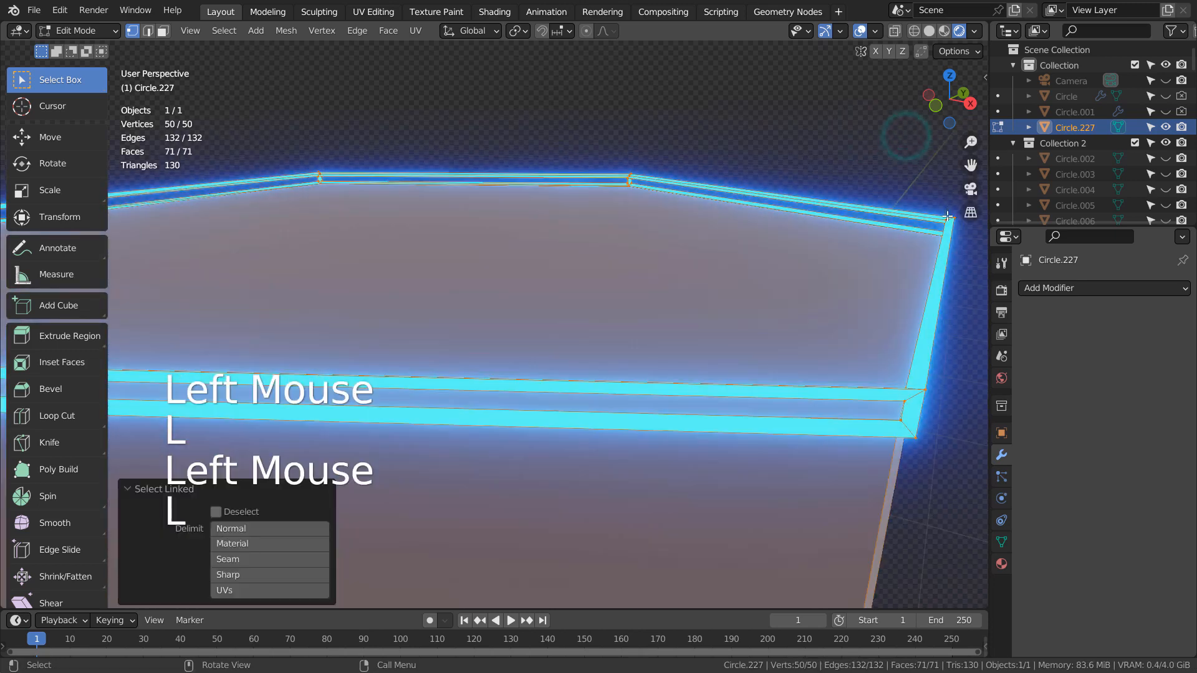
click(917, 165)
Try box-selecting the upper rim vertices in front view and moving them down along Z, and undo it.
key(KP_1)
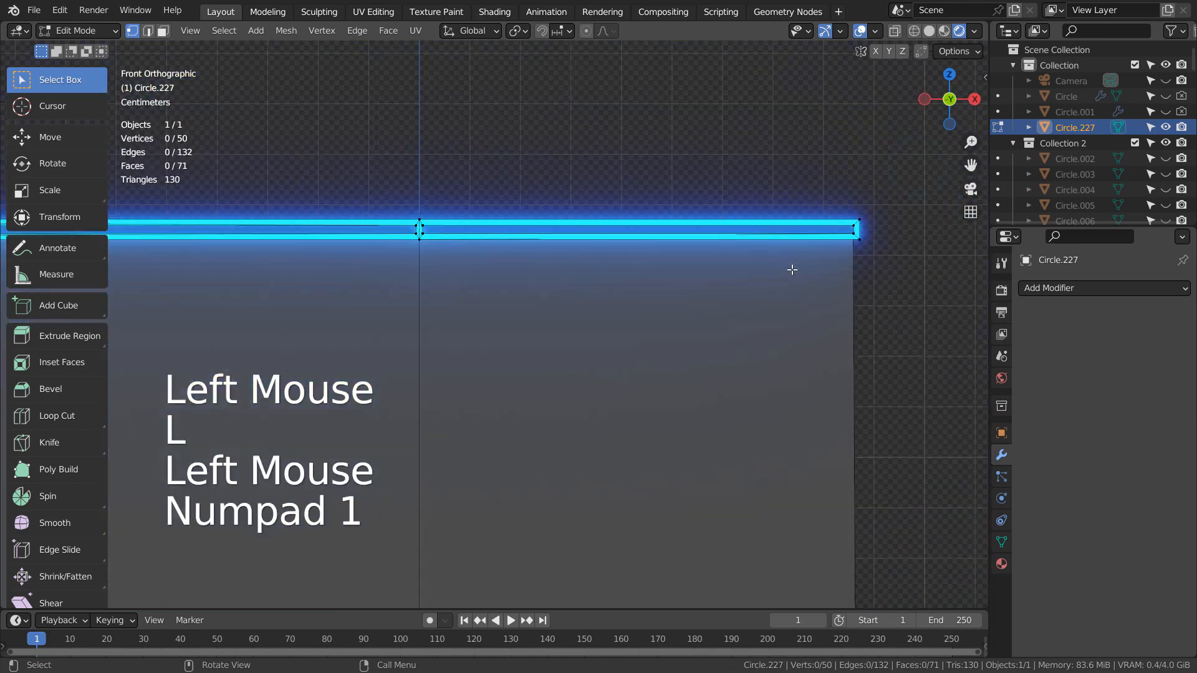
scroll(801, 273, down, 1)
scroll(801, 272, down, 1)
shift+middle_drag(554, 388, 607, 426)
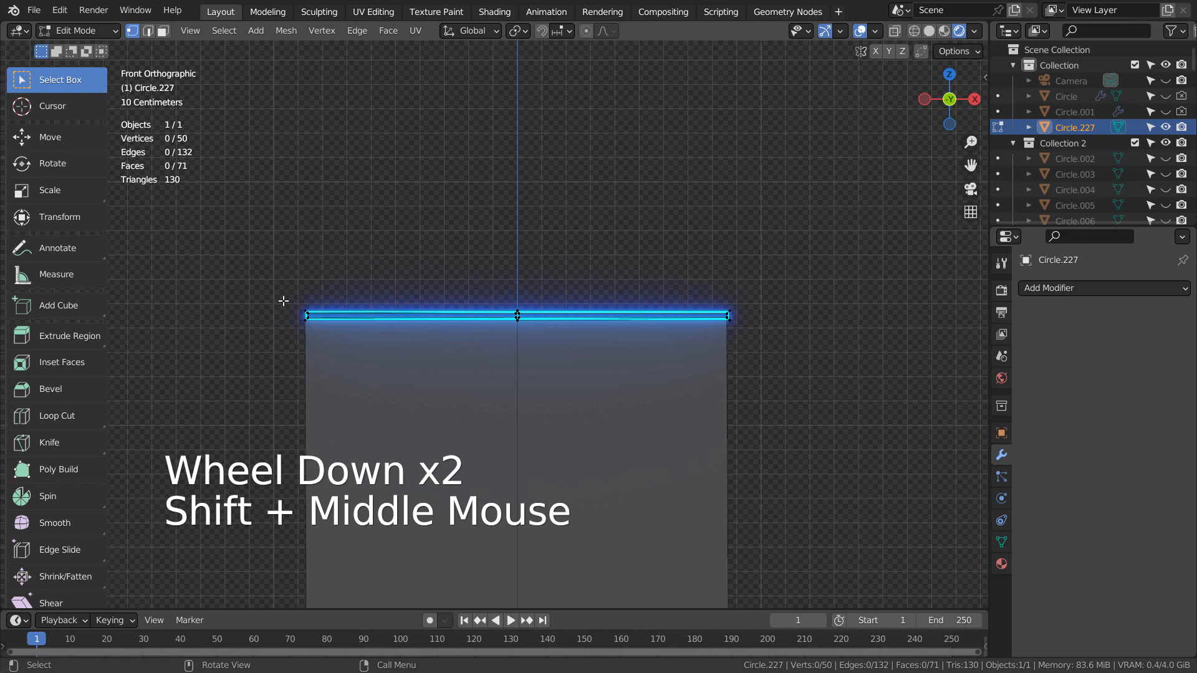
key(b)
drag(279, 300, 859, 315)
key(g)
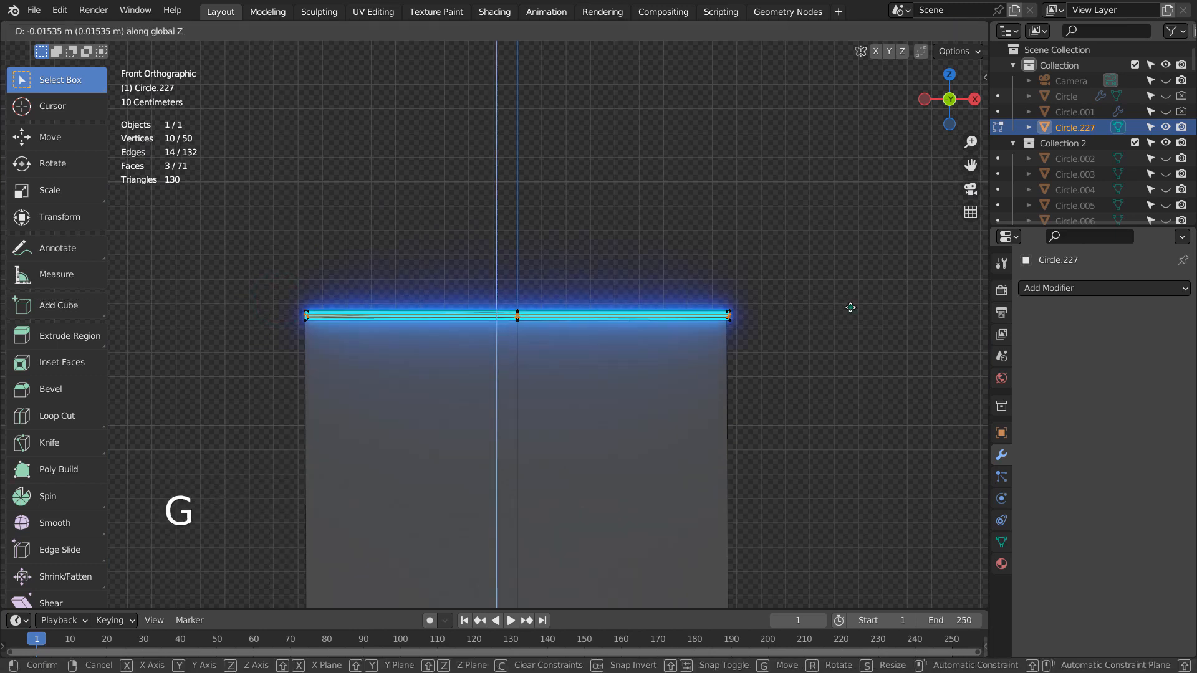
key(ctrl+z)
In wireframe shading, lower all upper rim vertices about 0.005 m along Z, and return to rendered shading and Object Mode.
key(shift+z)
click(328, 288)
key(b)
drag(269, 295, 822, 315)
key(g)
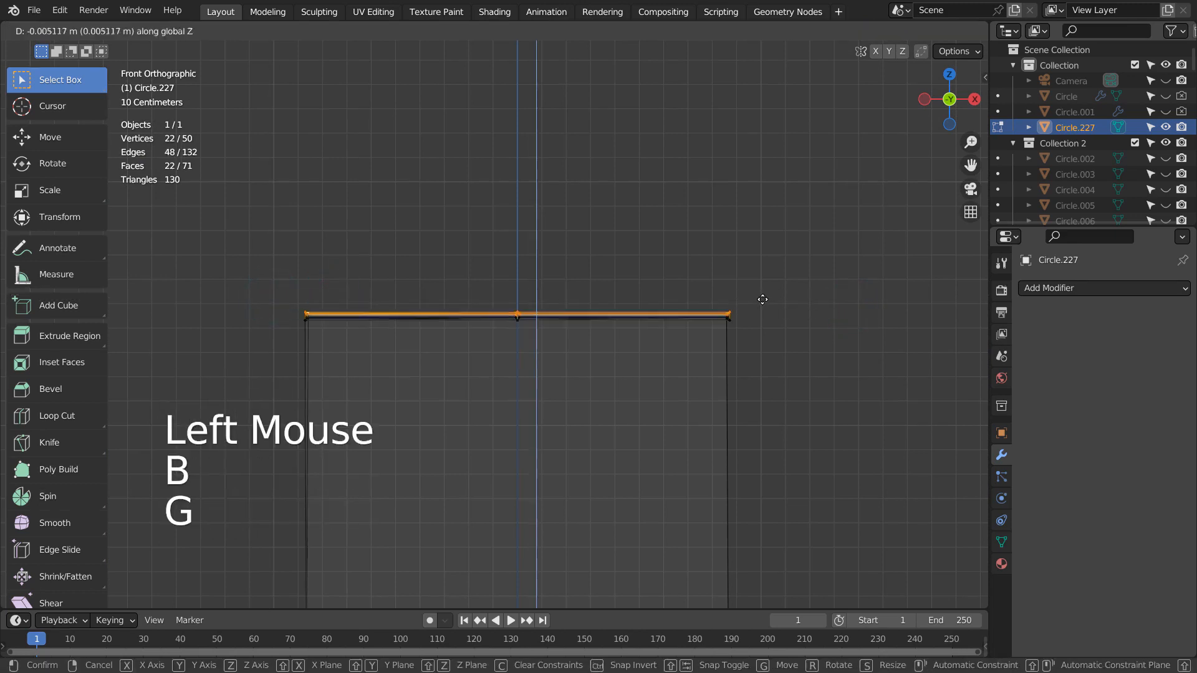
click(762, 299)
key(shift+z)
key(Tab)
Add an Array modifier to the joined hexagonal tile with a count of 15.
mouse_move(759, 300)
middle_down()
mouse_move(809, 377)
mouse_move(936, 340)
mouse_move(716, 343)
mouse_move(703, 353)
mouse_move(710, 446)
middle_up()
click(697, 359)
scroll(723, 362, down, 2)
click(1098, 288)
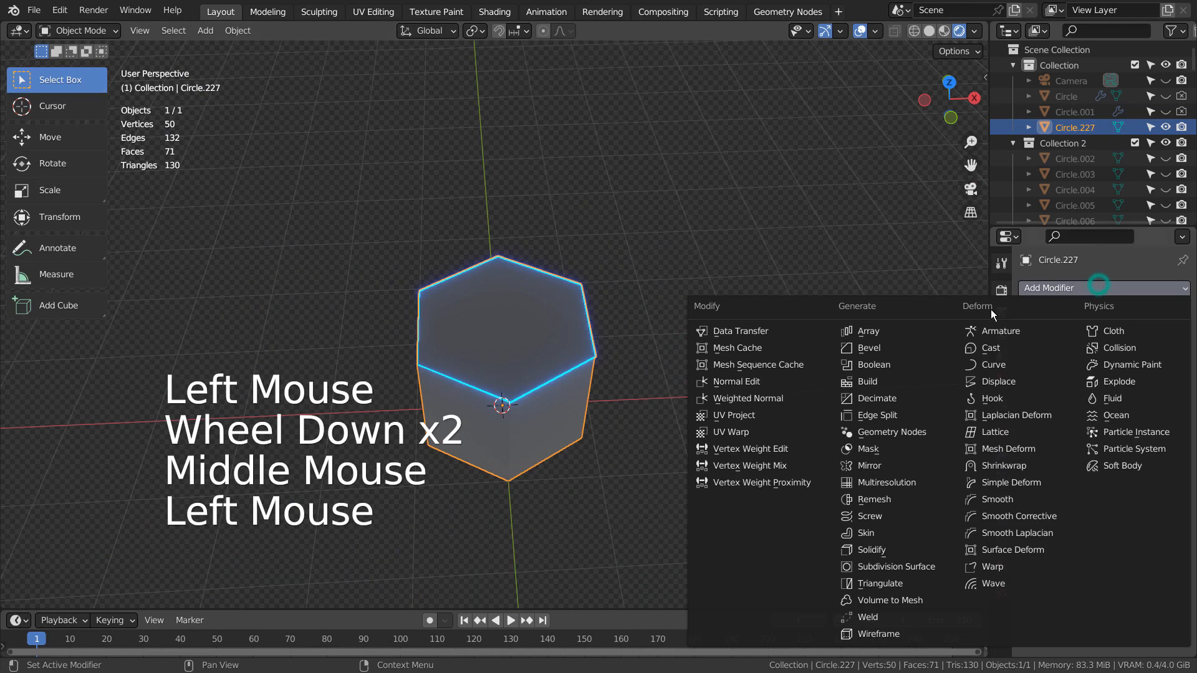
click(899, 330)
drag(1116, 356, 1159, 356)
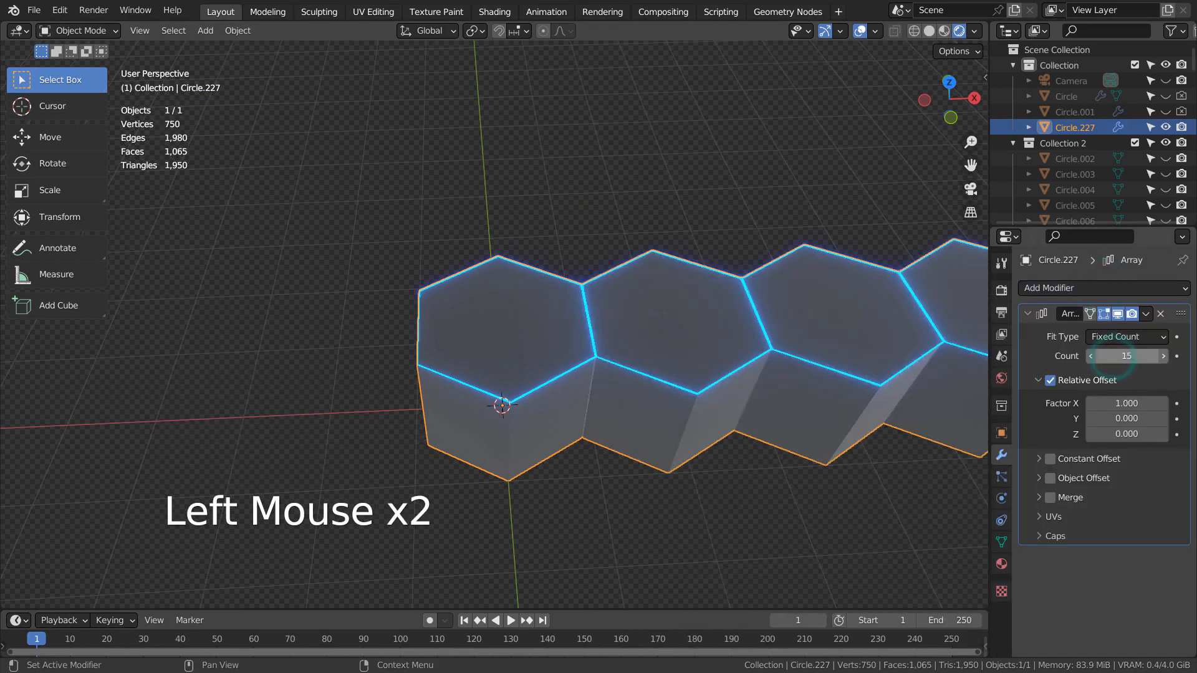
Add a second Array modifier to the tile and set its count to 15.
click(1088, 293)
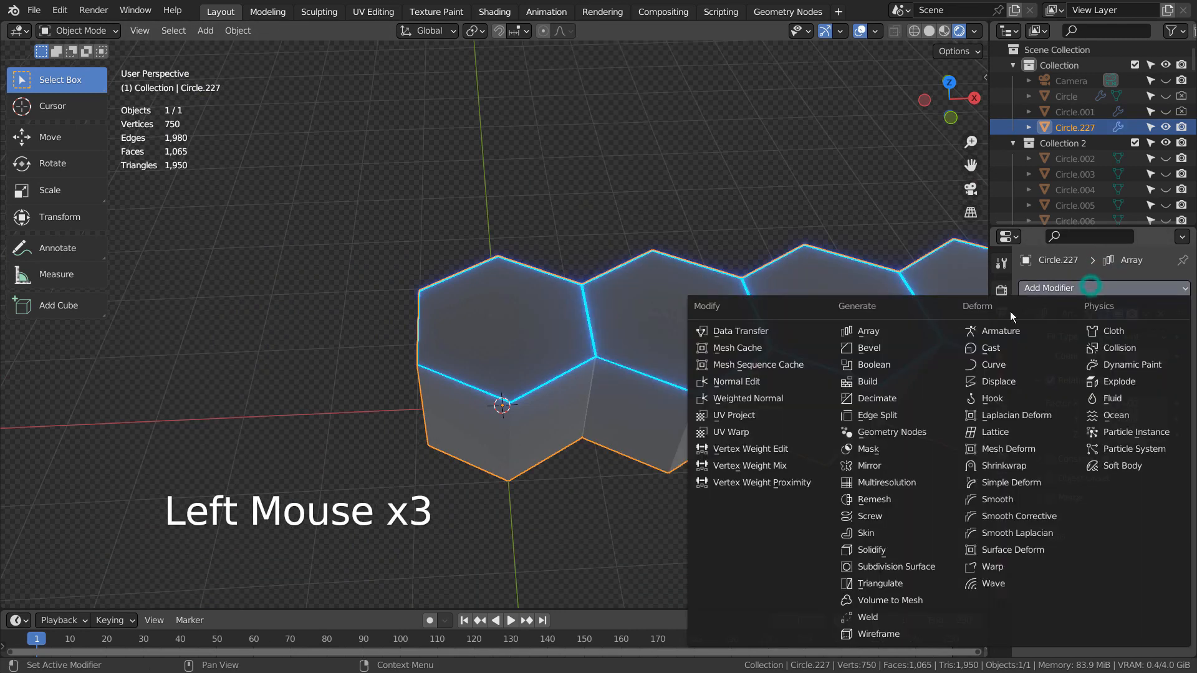
click(900, 338)
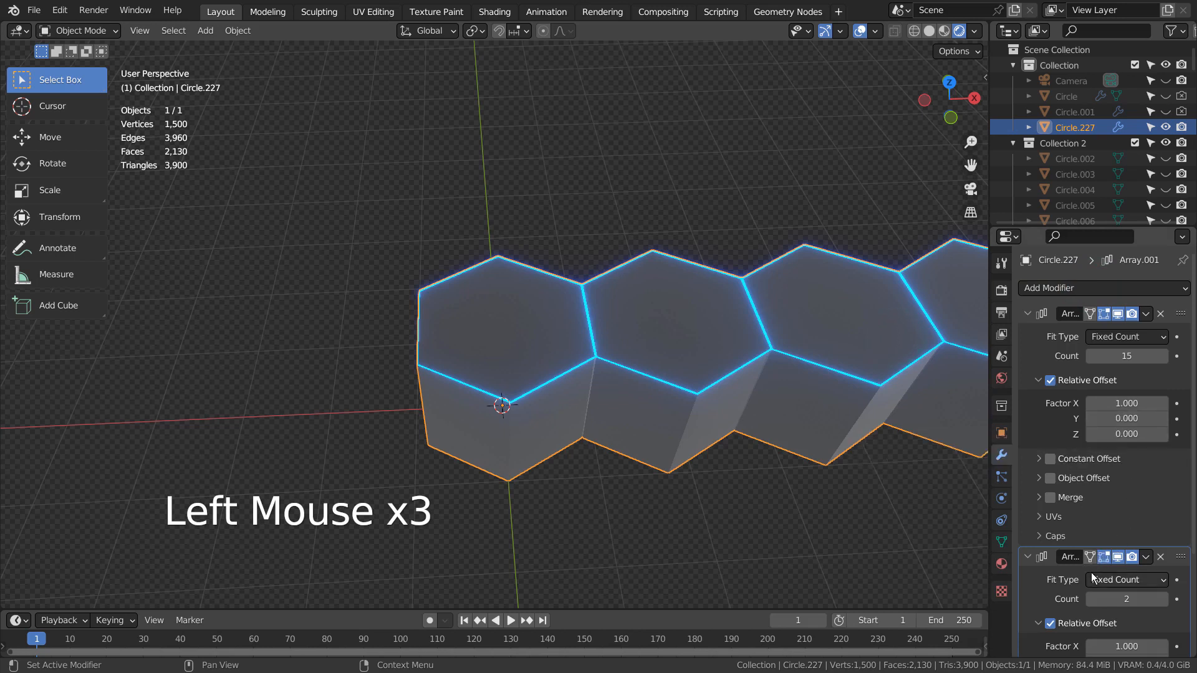
click(1118, 596)
text(15)
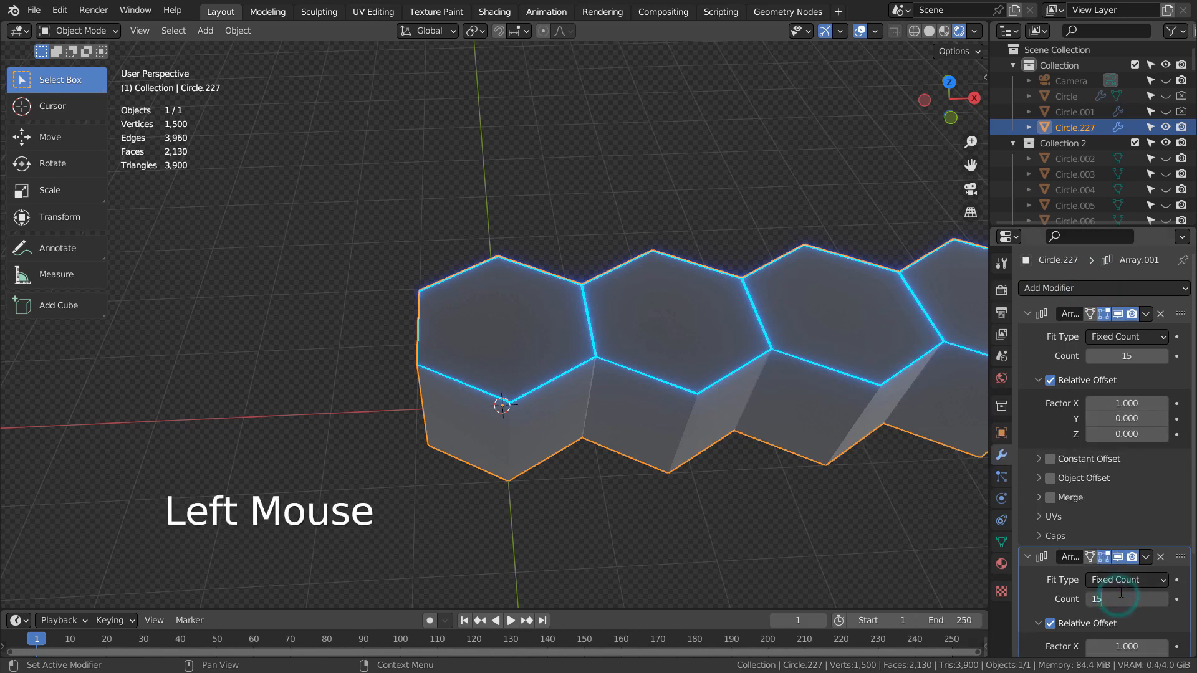
key(Return)
Set the second array's relative offset to X 0.030 and Y 0.710, checking the rows from the top view.
scroll(1120, 592, down, 2)
click(1127, 596)
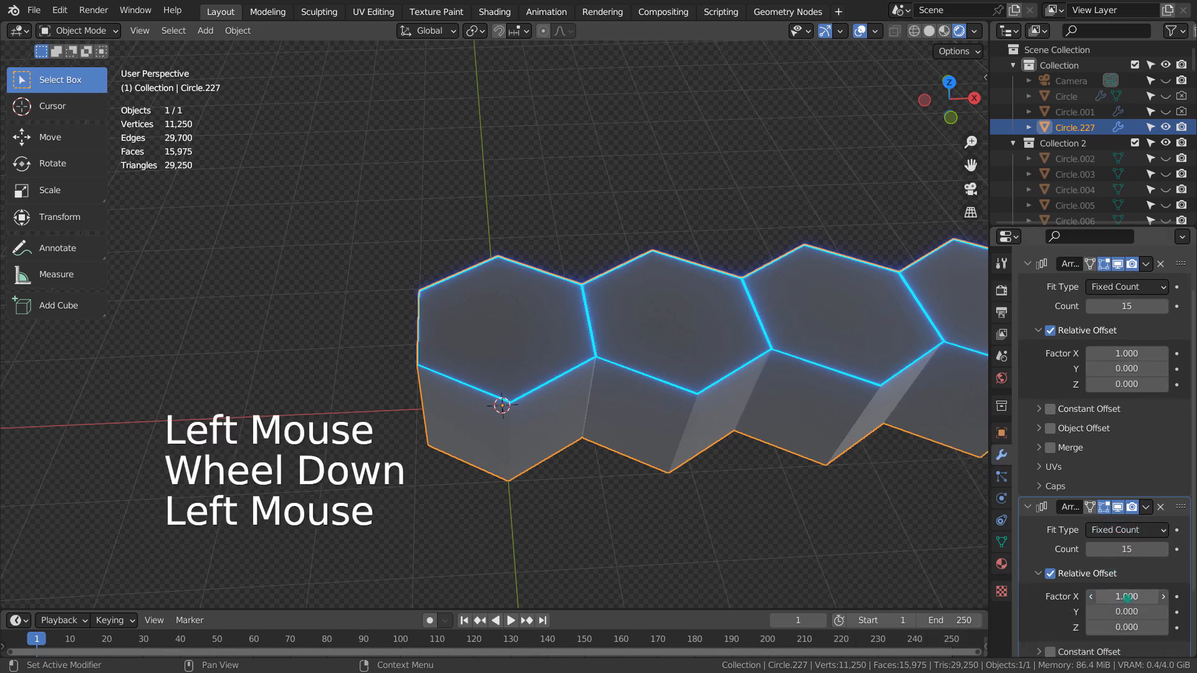
text(0)
key(Tab)
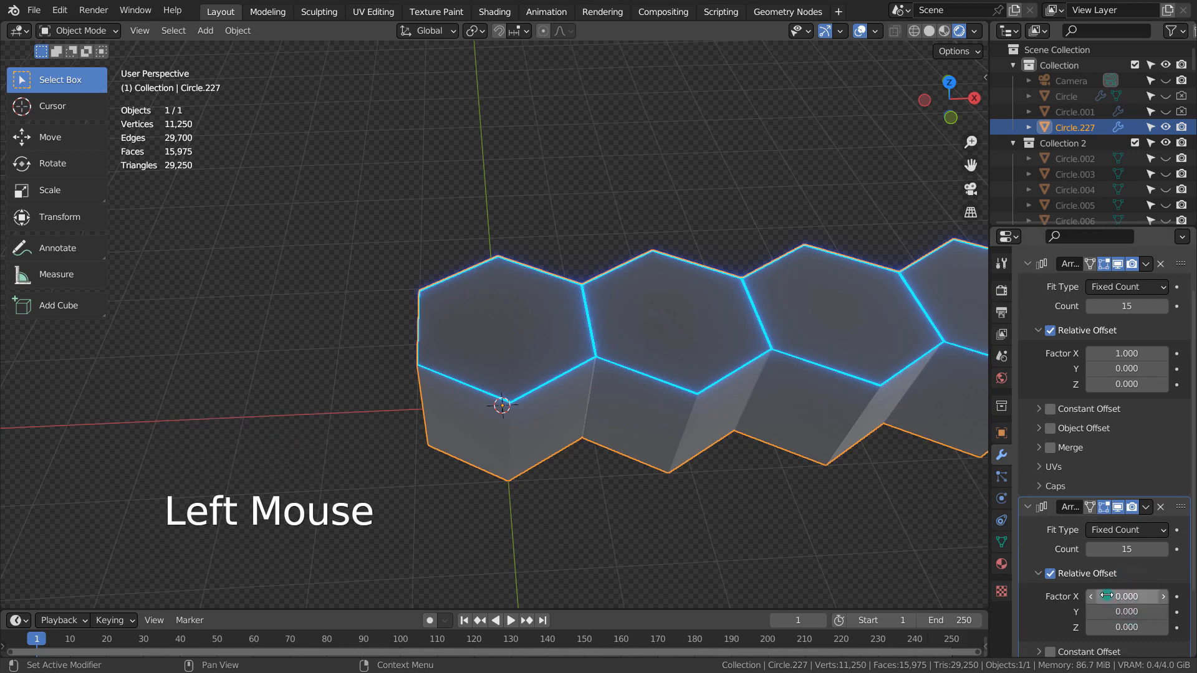
mouse_move(1125, 612)
shift+mouse_down()
mouse_move(1173, 611)
mouse_move(1132, 597)
shift+mouse_up()
key(KP_7)
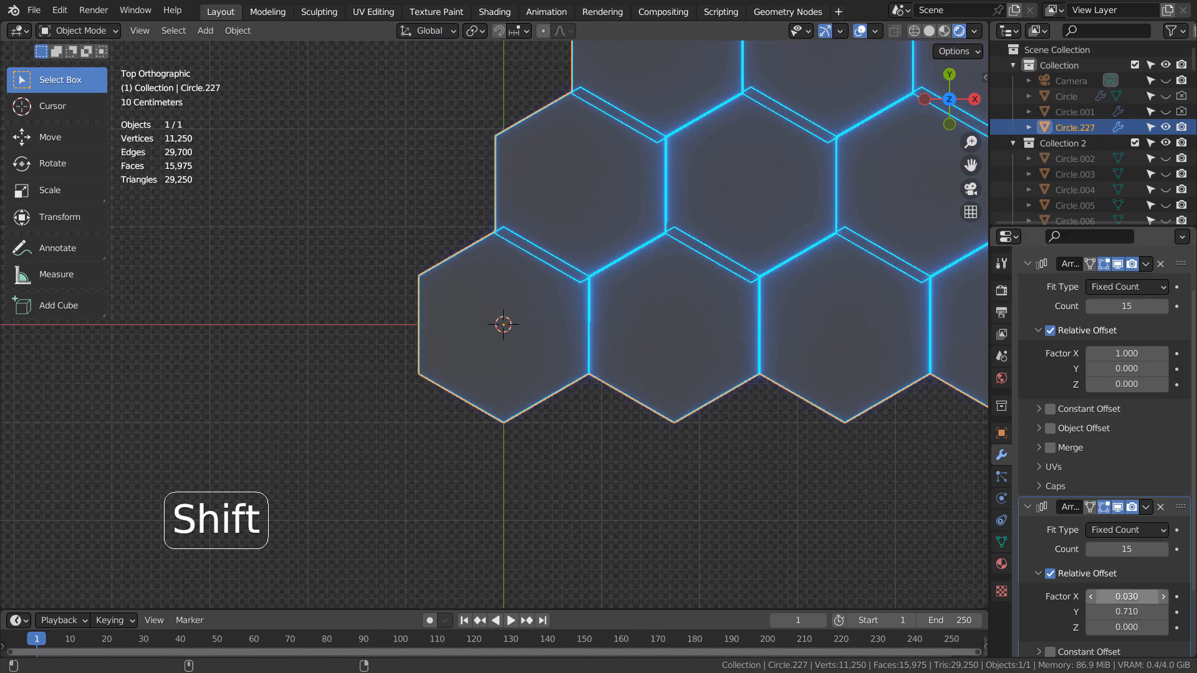
Try X offset factors of 0.05, 0.35 and 0.4 on the second array, and undo the latest changes.
click(1137, 593)
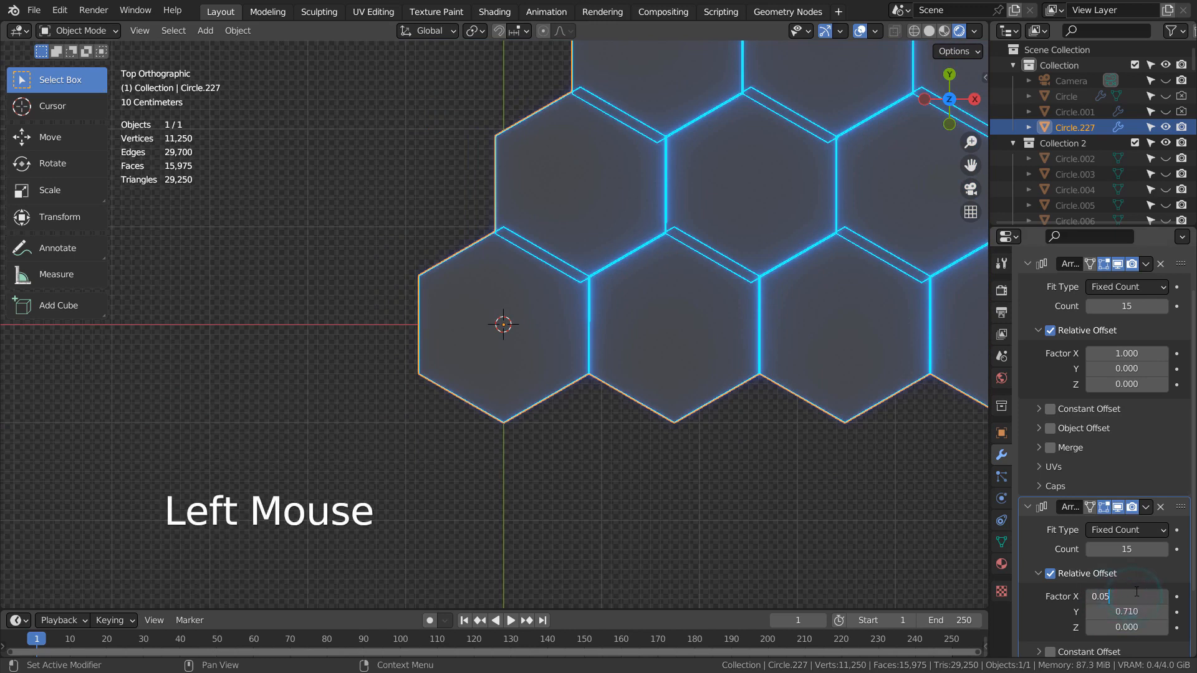
click(1135, 596)
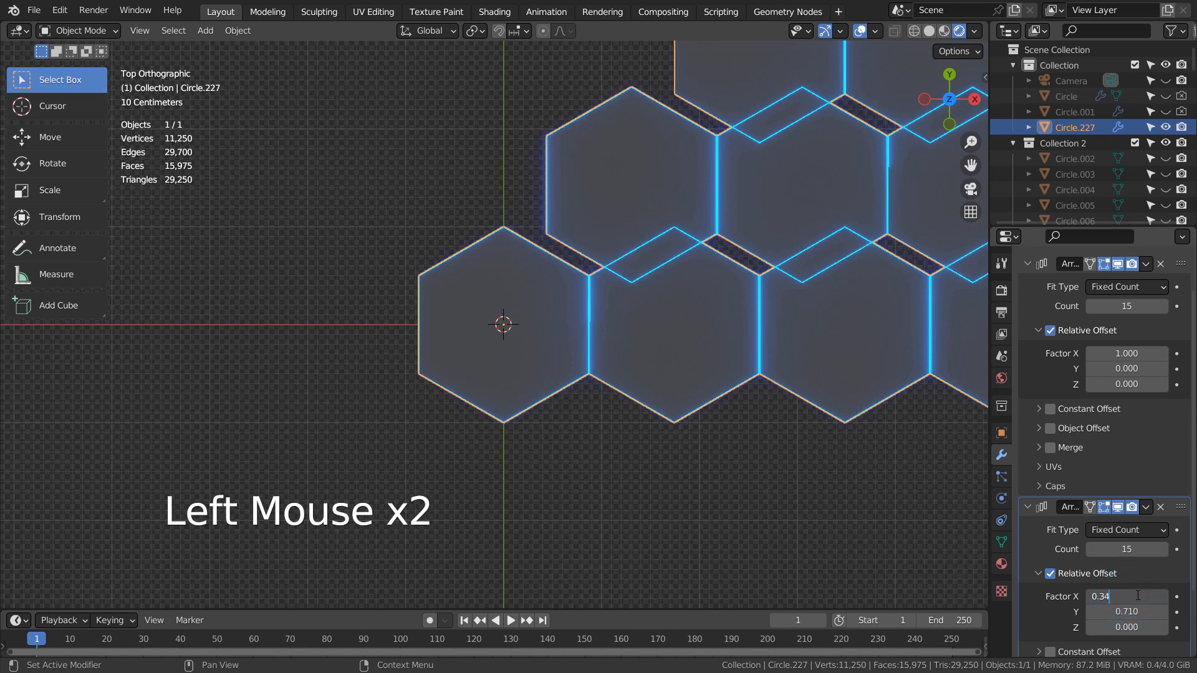
key(BackSpace)
key(BackSpace)
key(Tab)
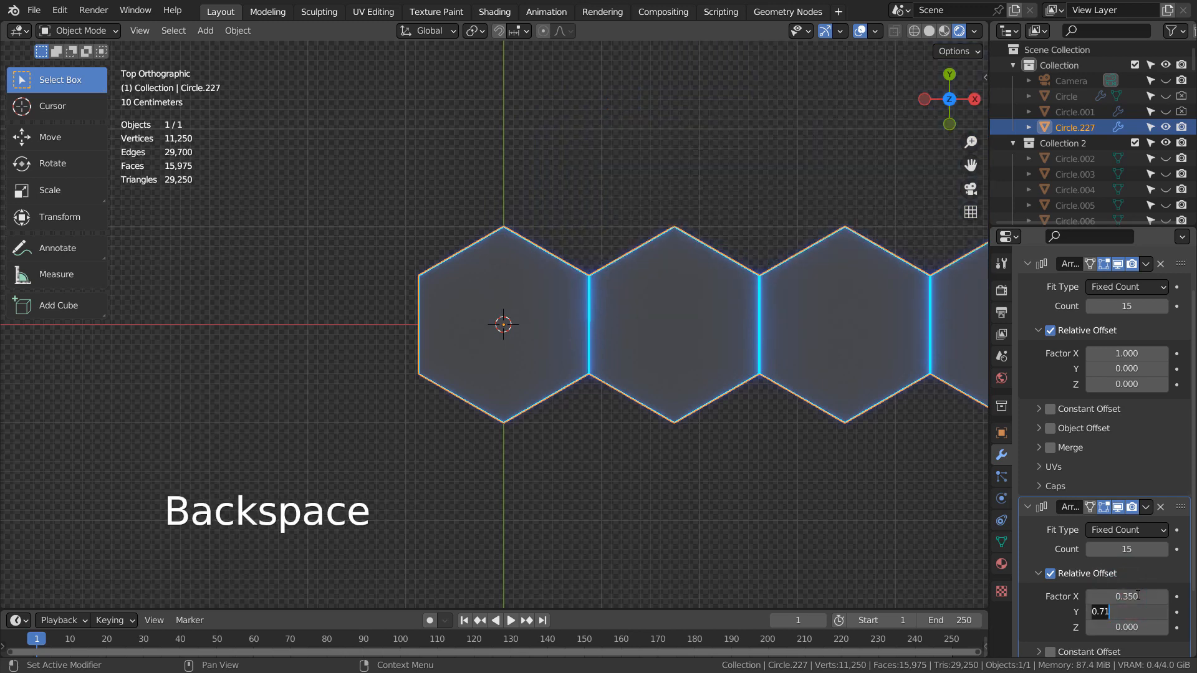
click(1135, 596)
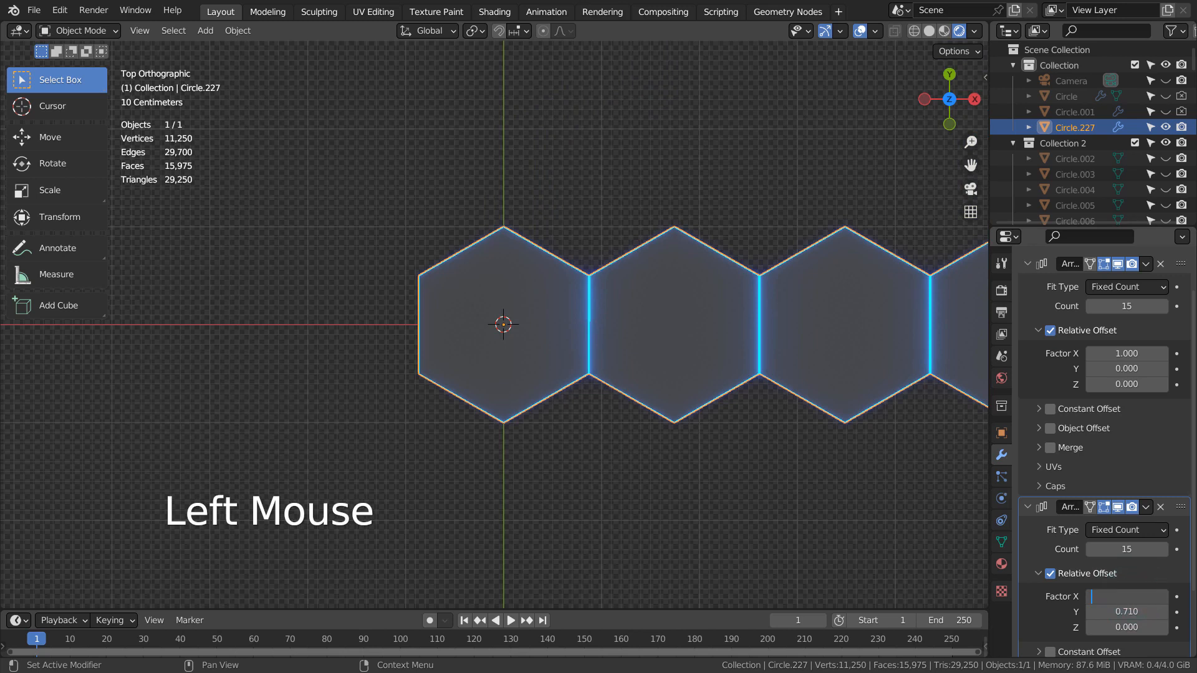
text(4)
key(Tab)
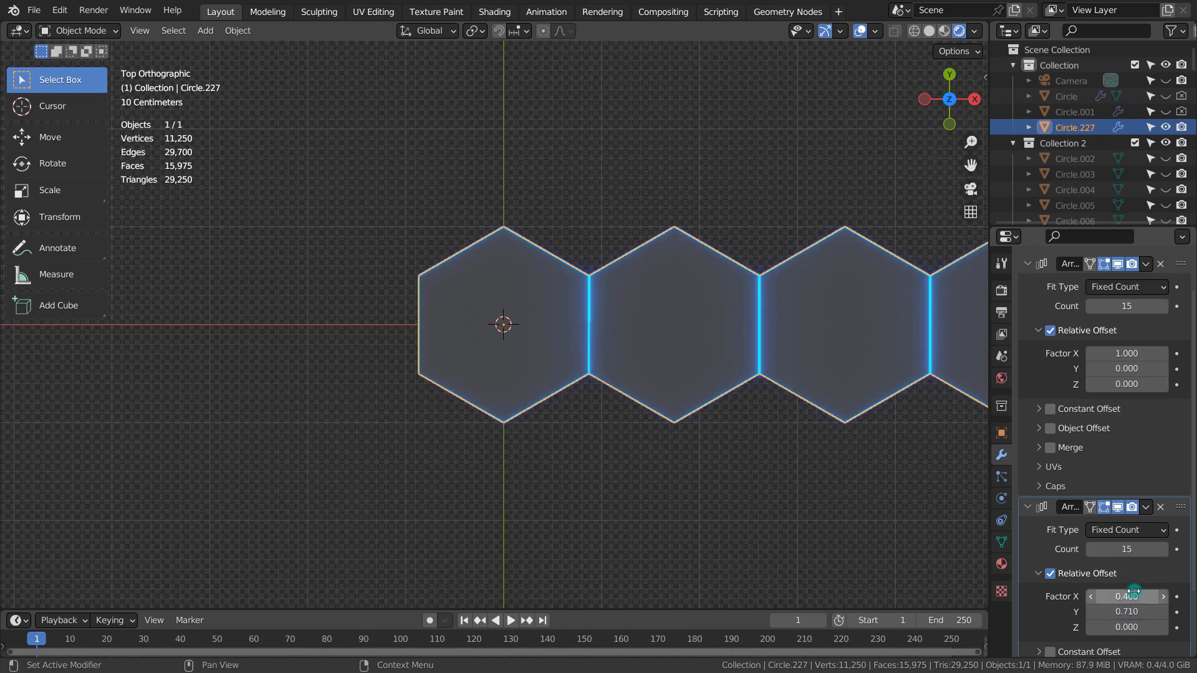
key(ctrl+z)
key(ctrl+z)
key(ctrl+z)
key(ctrl+z)
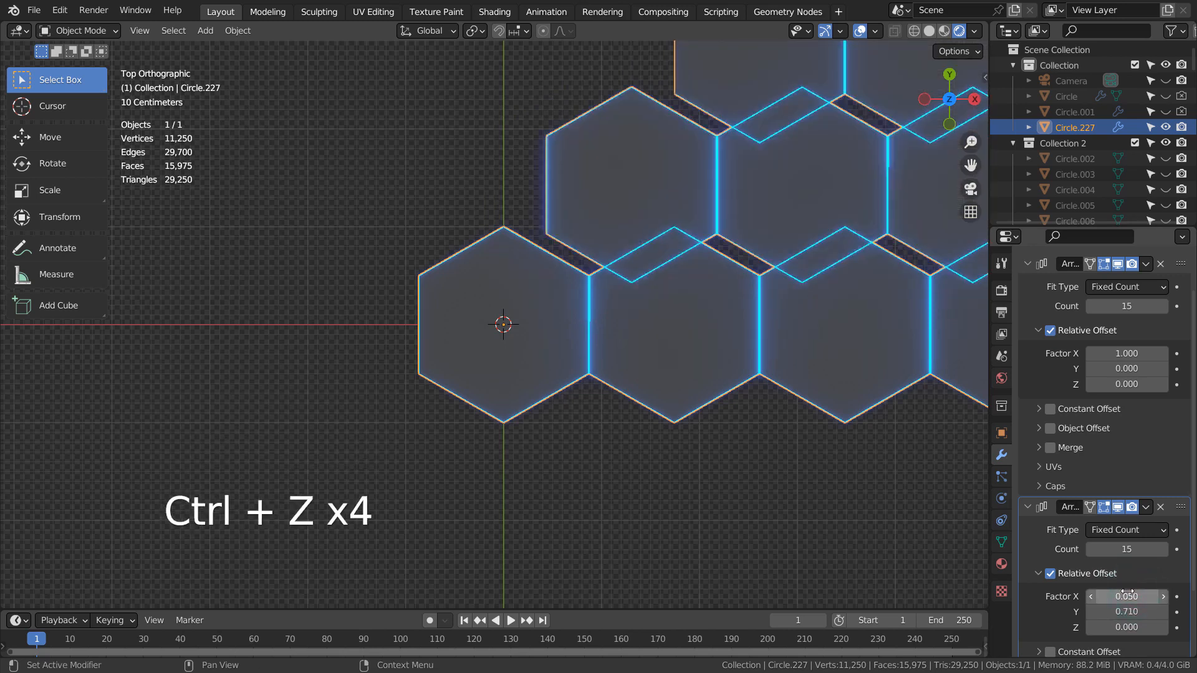
Try X offset factors of 0.03 and 0.035 on the second array.
click(1132, 594)
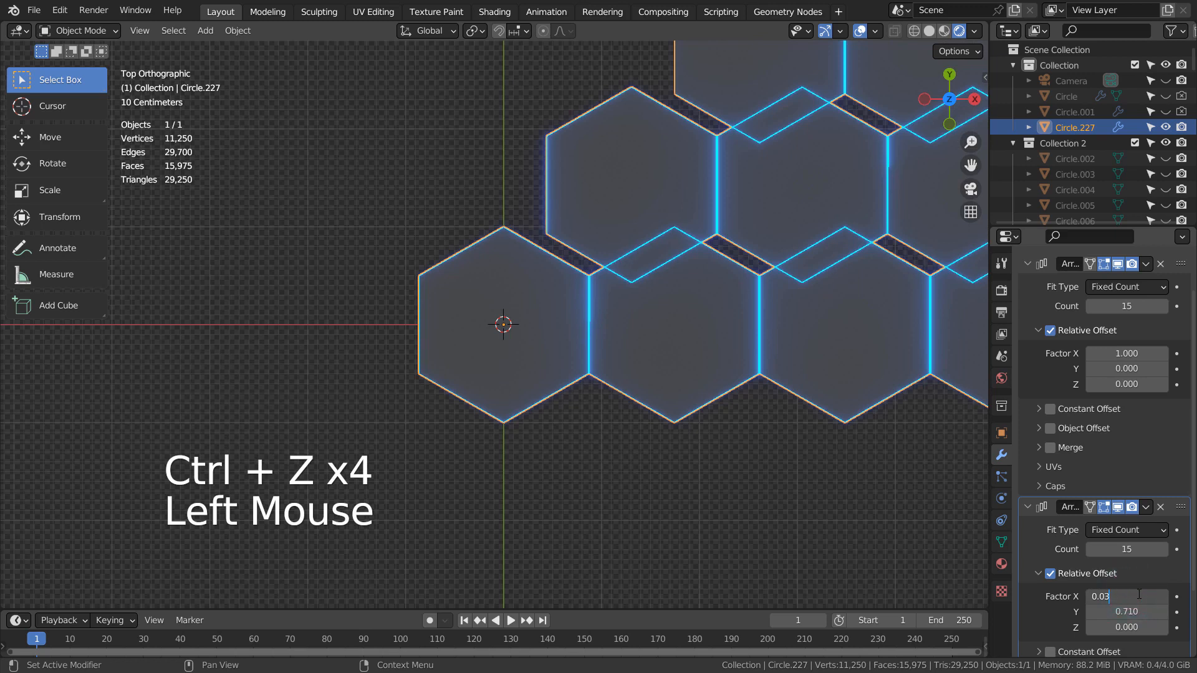
text(0.03)
key(Tab)
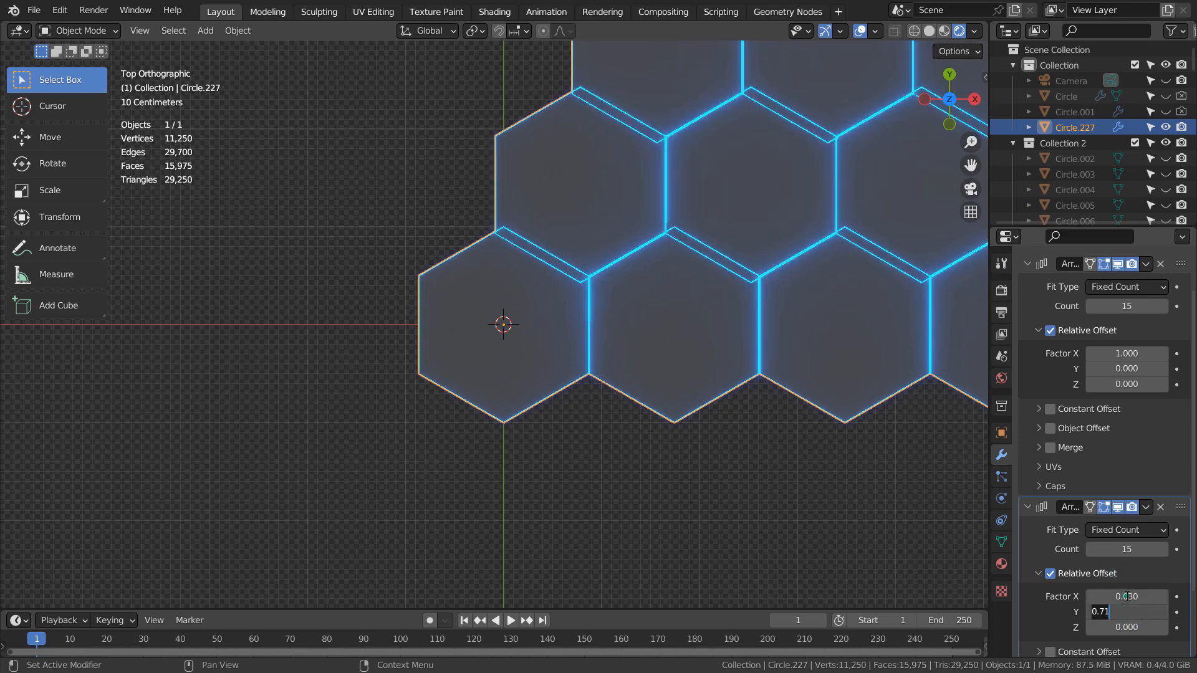
click(1126, 596)
key(Tab)
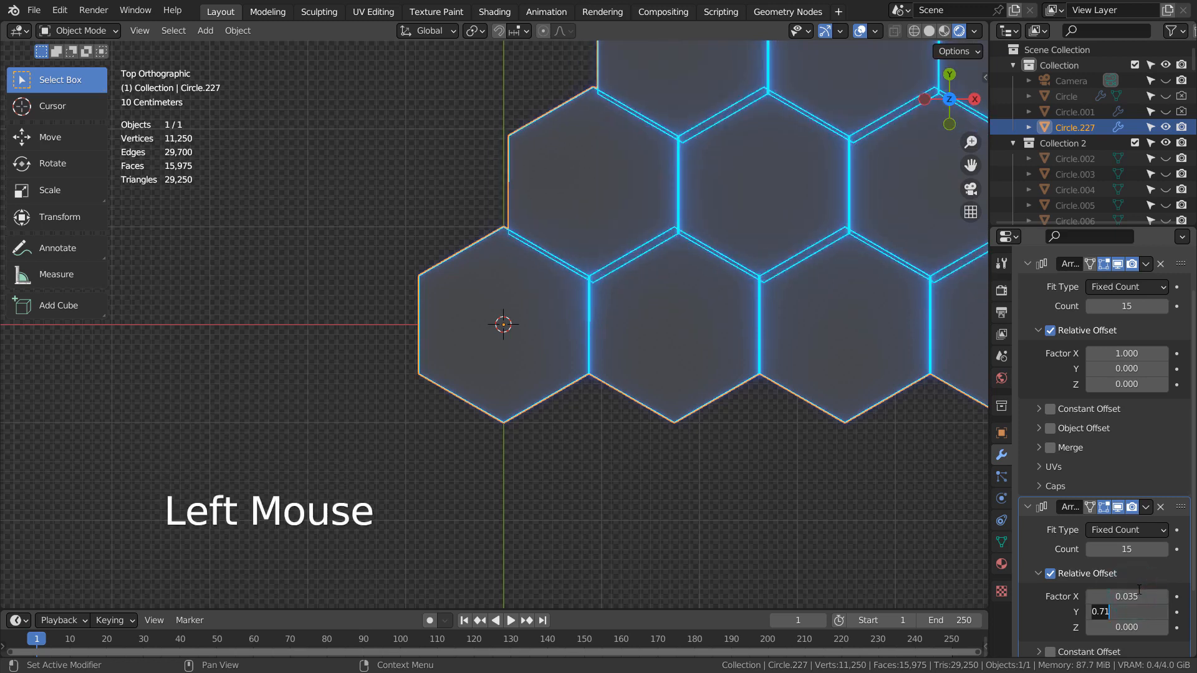
Try the second array's X offset factor at 3 and at 0.03 to compare the row alignment.
click(1139, 592)
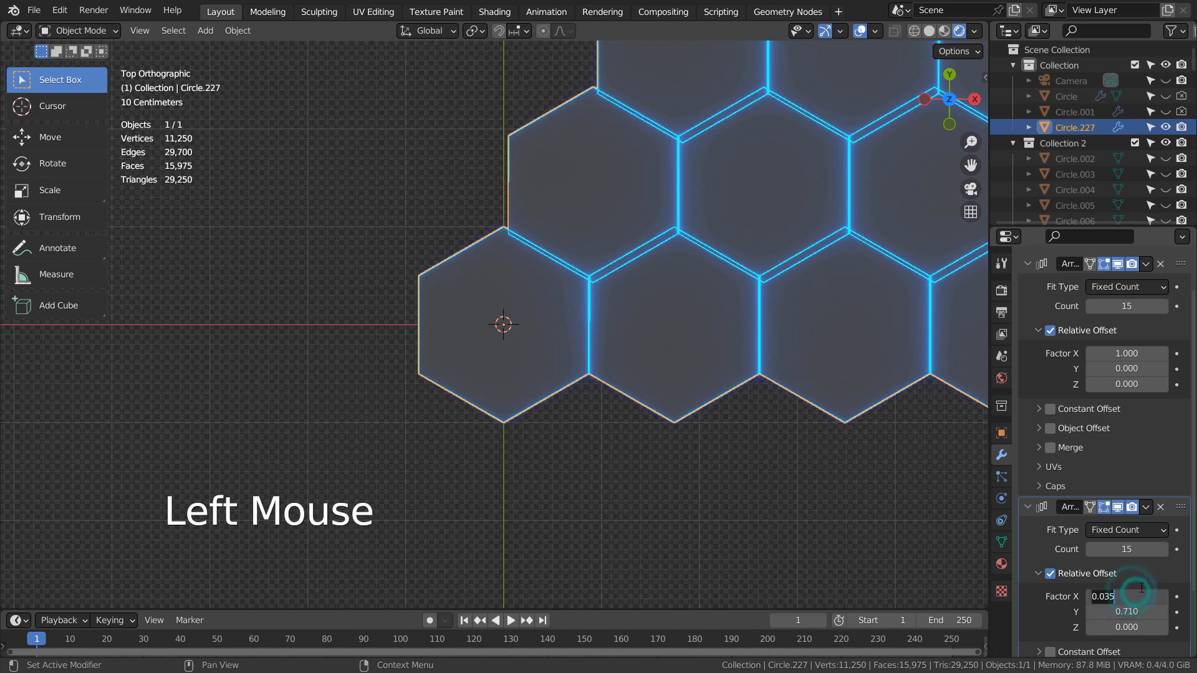
text(3)
key(Tab)
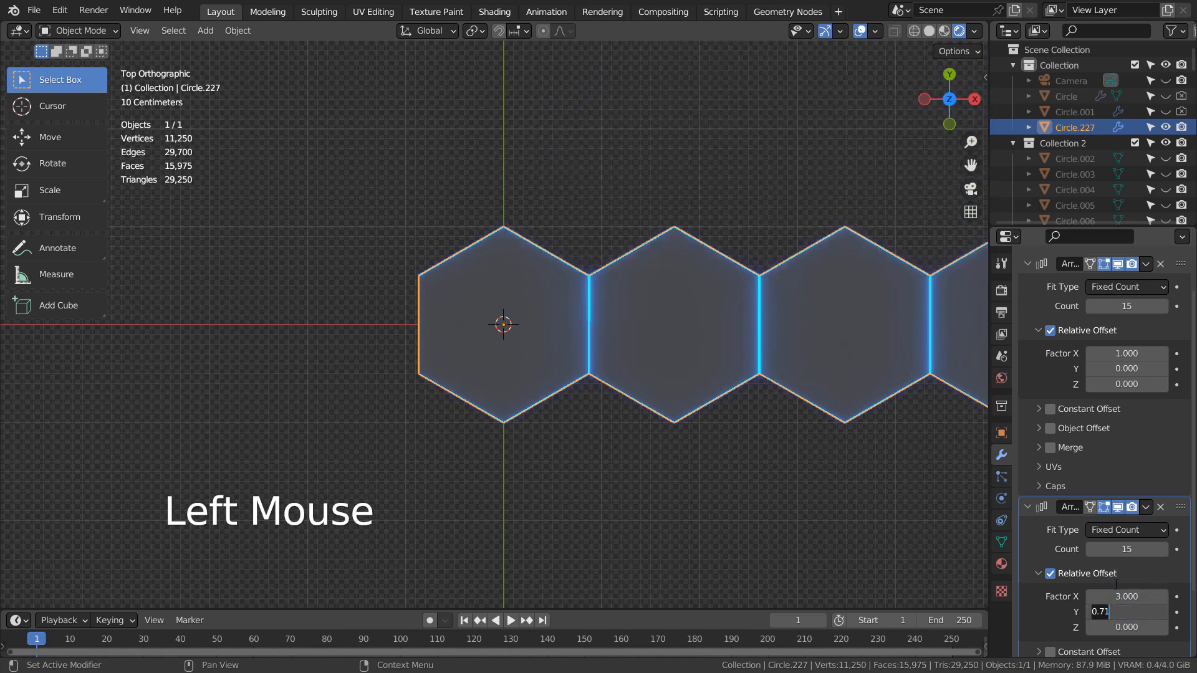
click(1124, 594)
text(0.03)
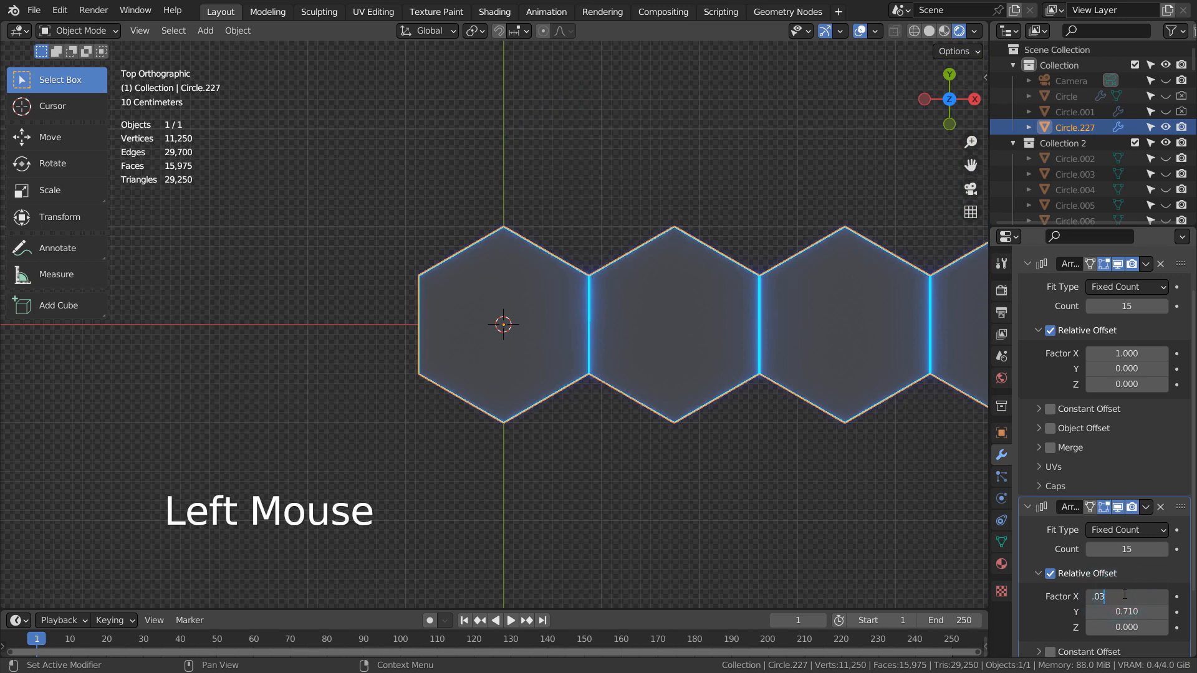
key(Tab)
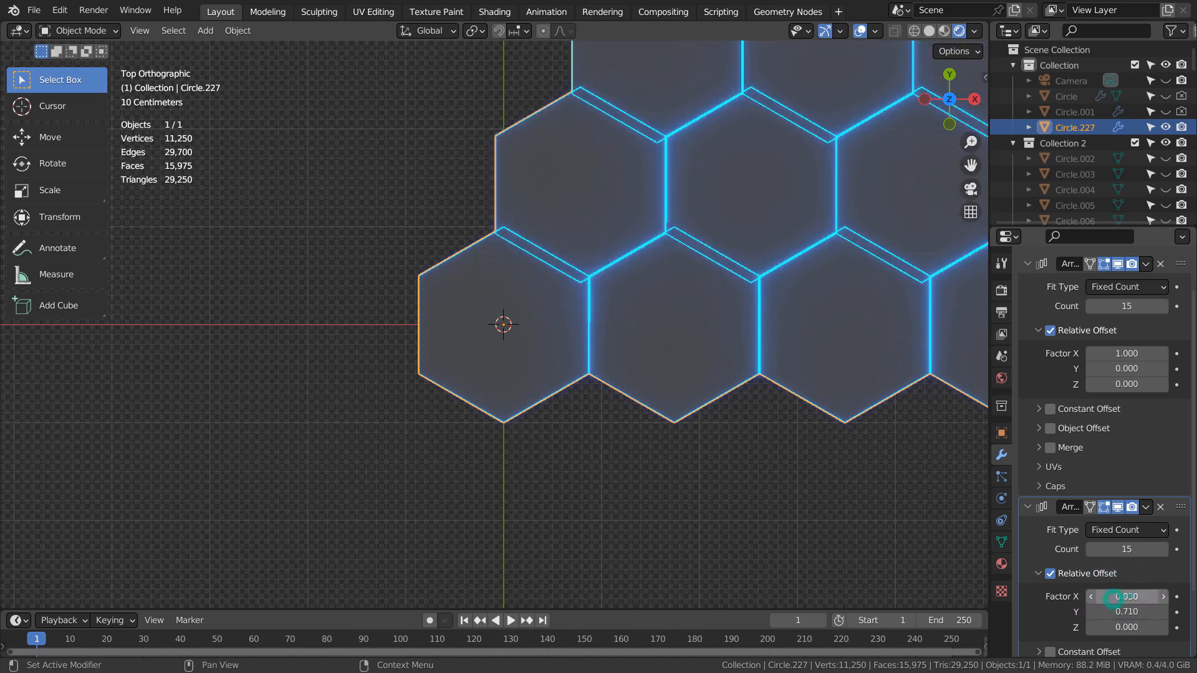
click(1105, 595)
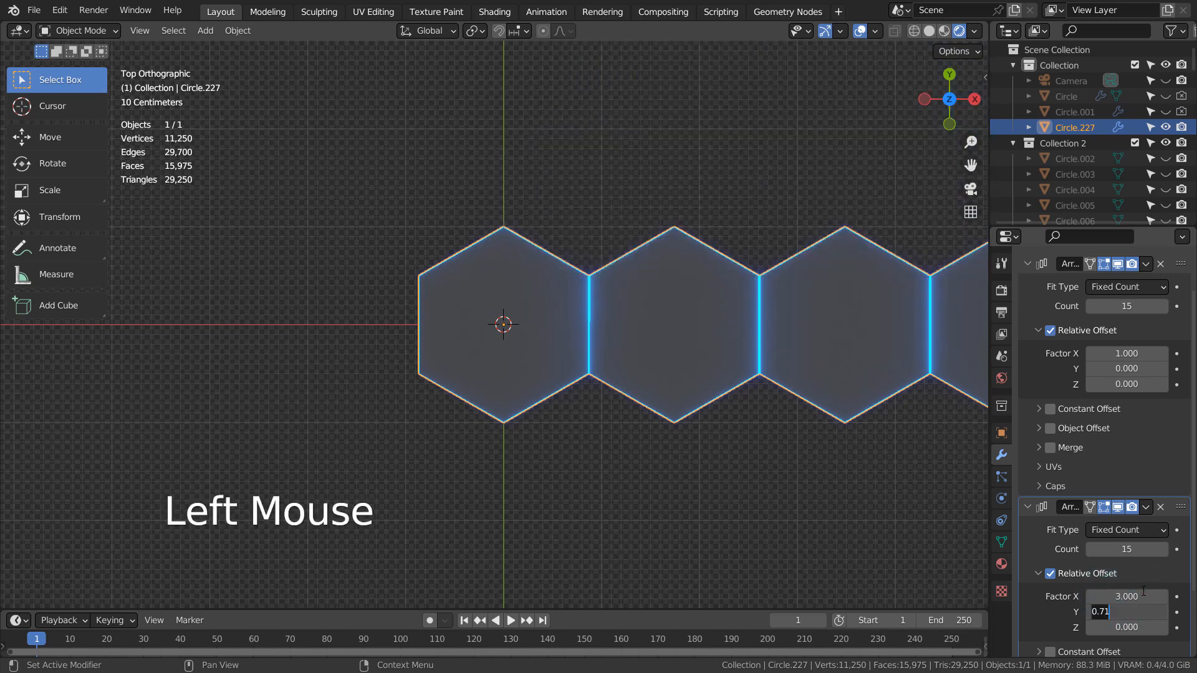
Set the second array's relative offset to X 0.033 and Y 0.750 so the hexagon rows meet edge to edge.
click(1140, 593)
click(1129, 593)
text(.0)
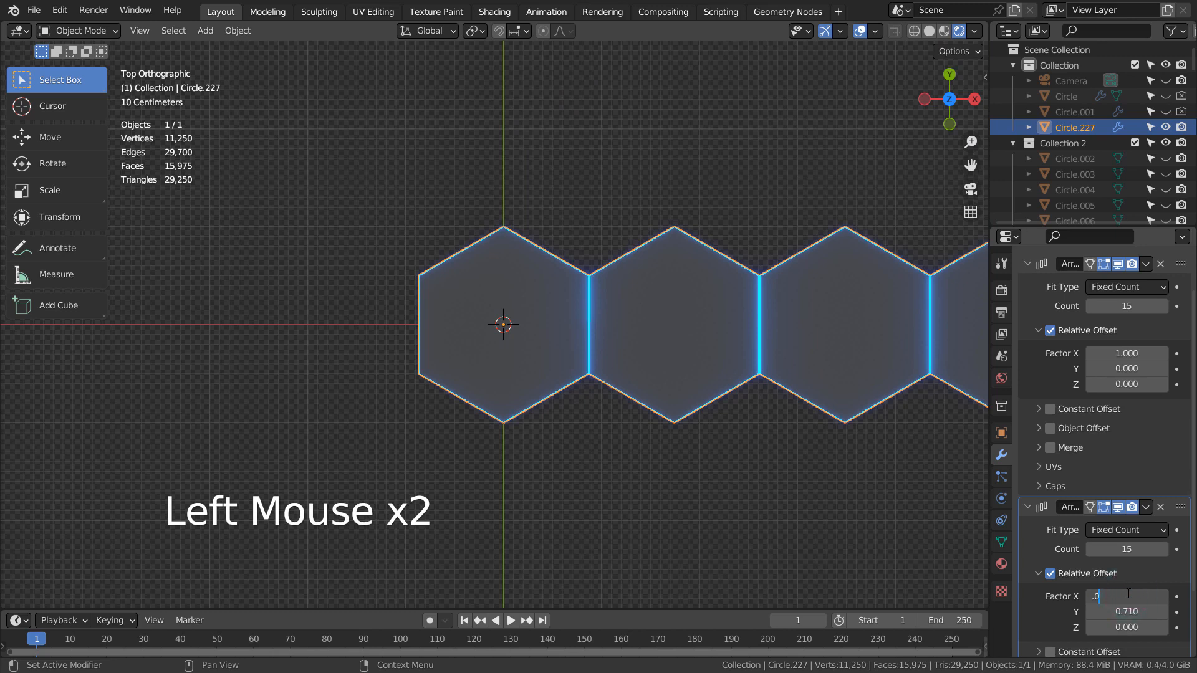
text(33)
key(Tab)
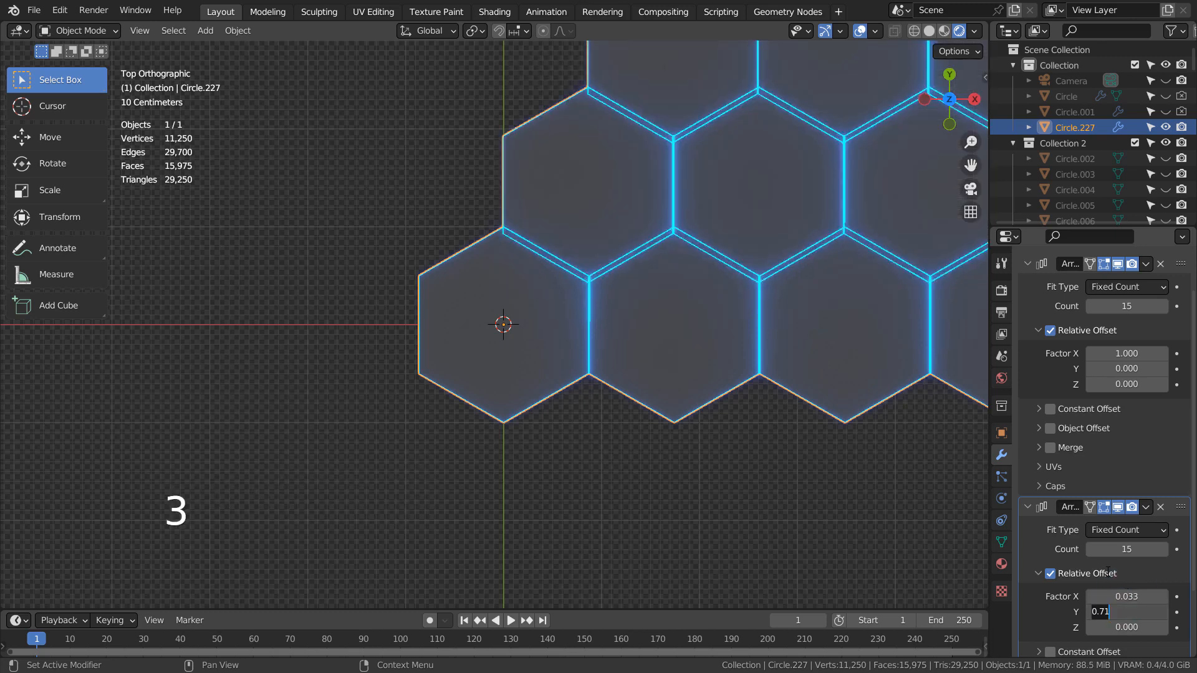
mouse_move(1115, 611)
shift+mouse_down()
mouse_move(1097, 612)
mouse_move(1125, 611)
shift+mouse_up()
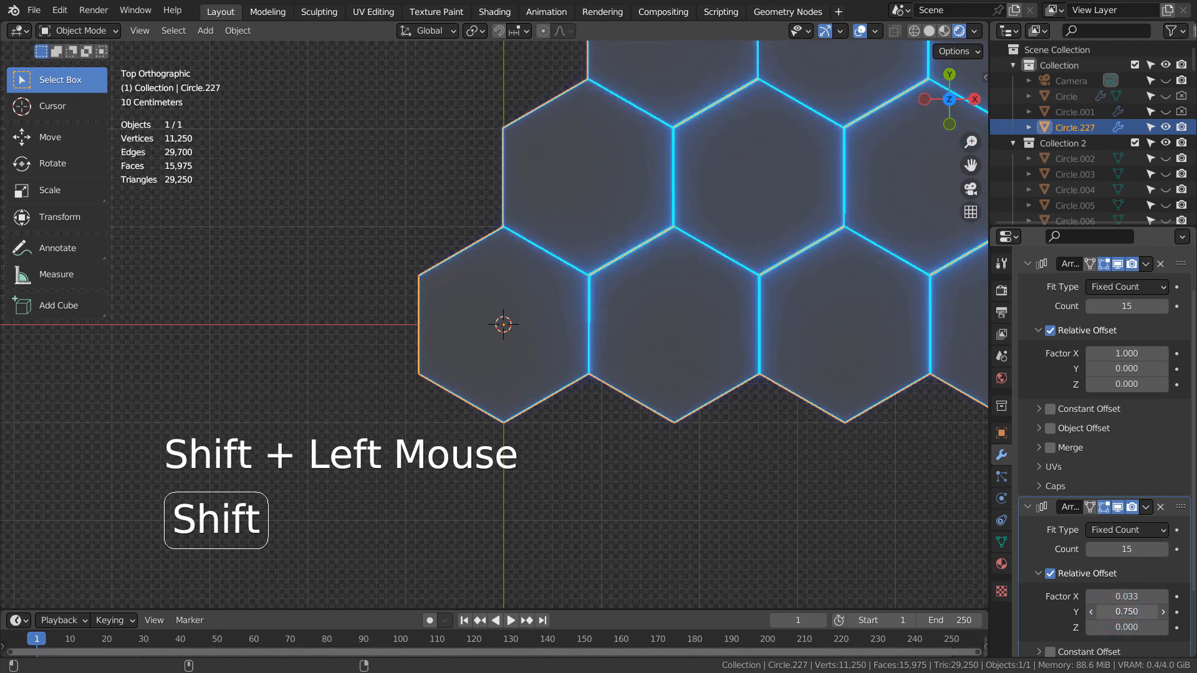
Fine-tune the second array's relative X offset factor to 0.034.
click(1135, 596)
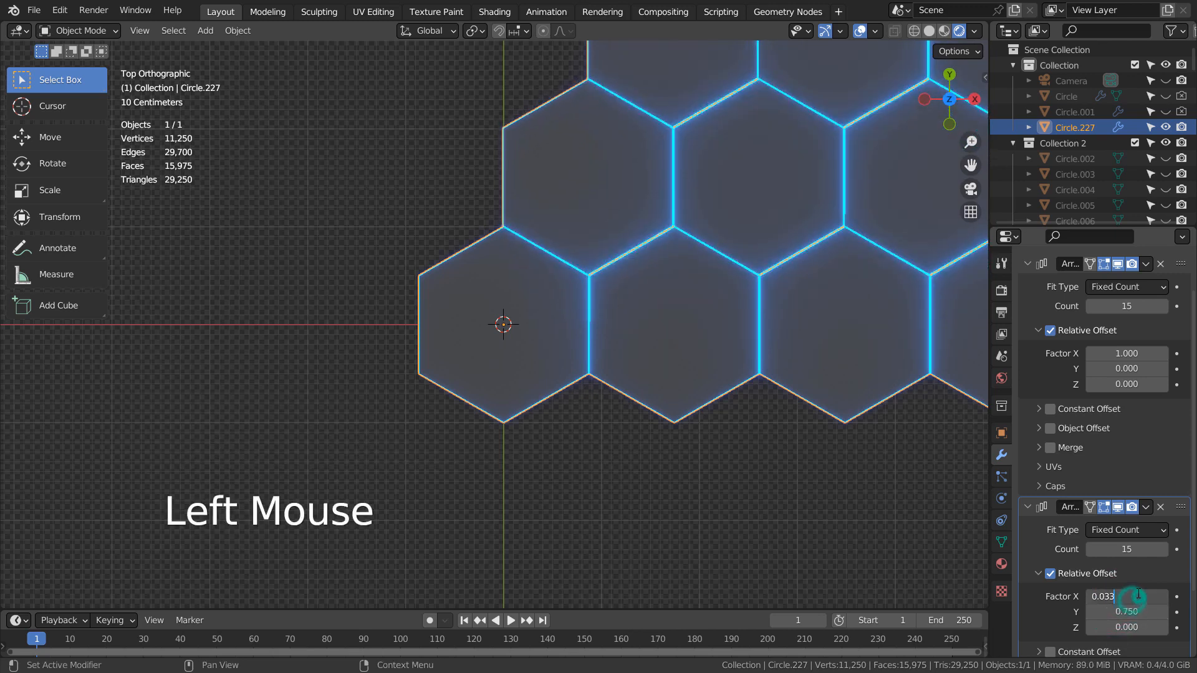
text(0.034)
key(Tab)
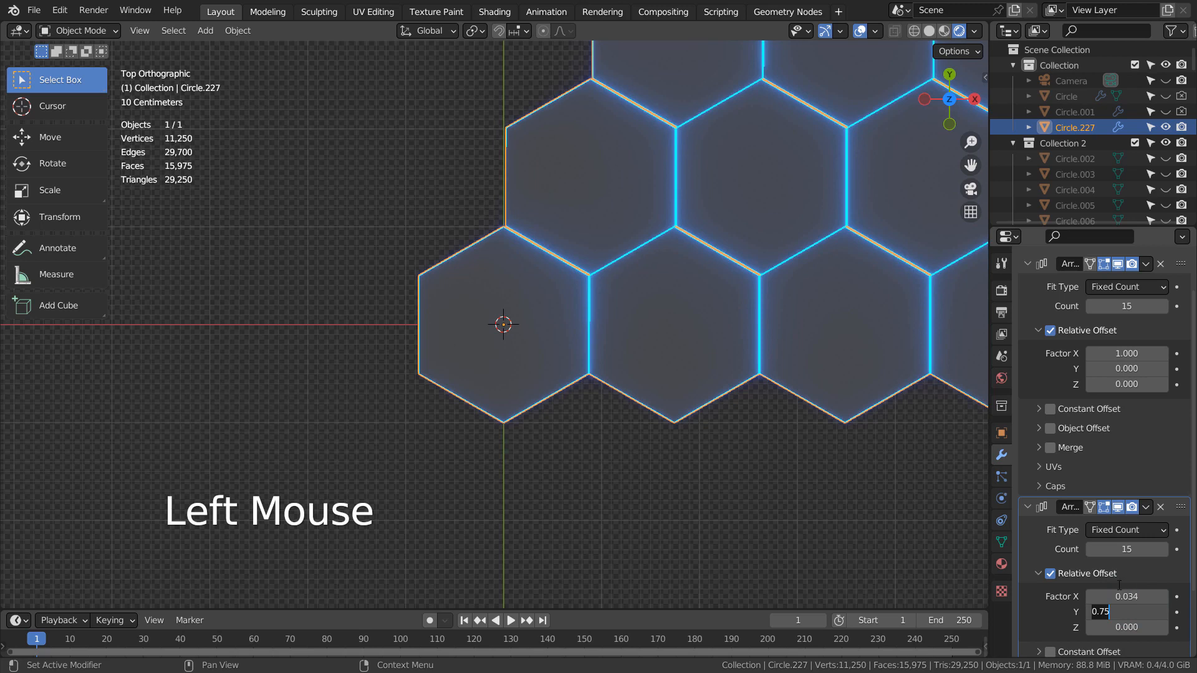
Set the second array's relative X offset factor to 0.0335 while keeping Y at 0.750.
click(1152, 597)
text(35)
key(BackSpace)
key(BackSpace)
text(.0)
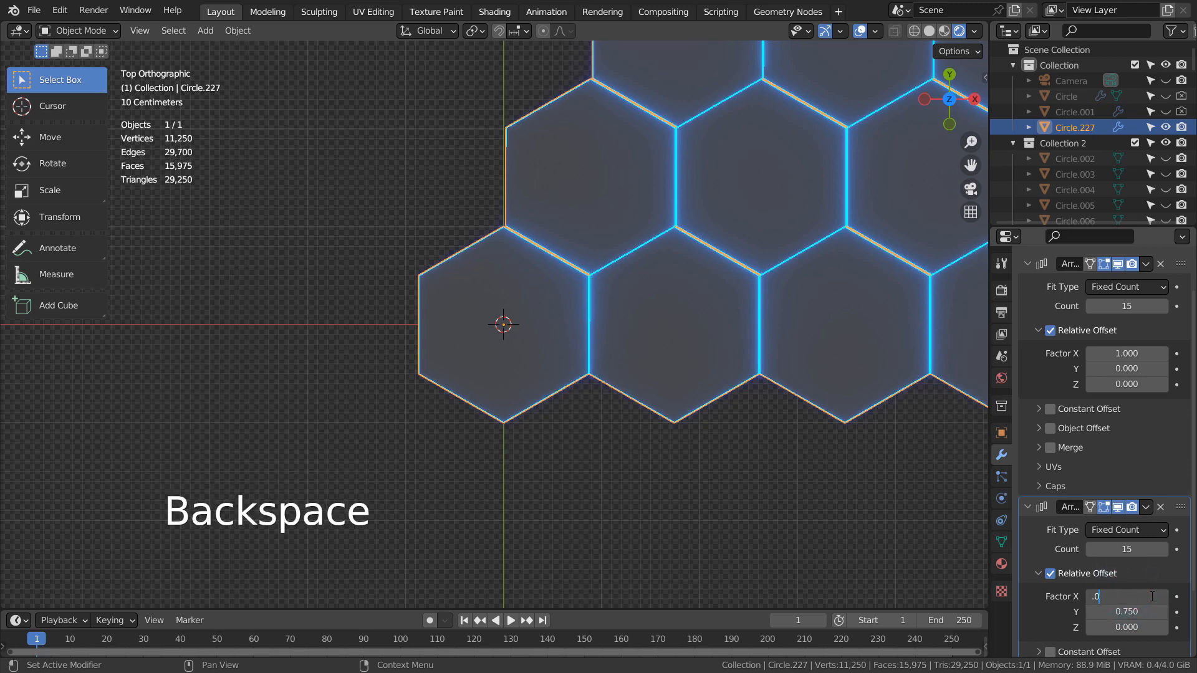
text(34)
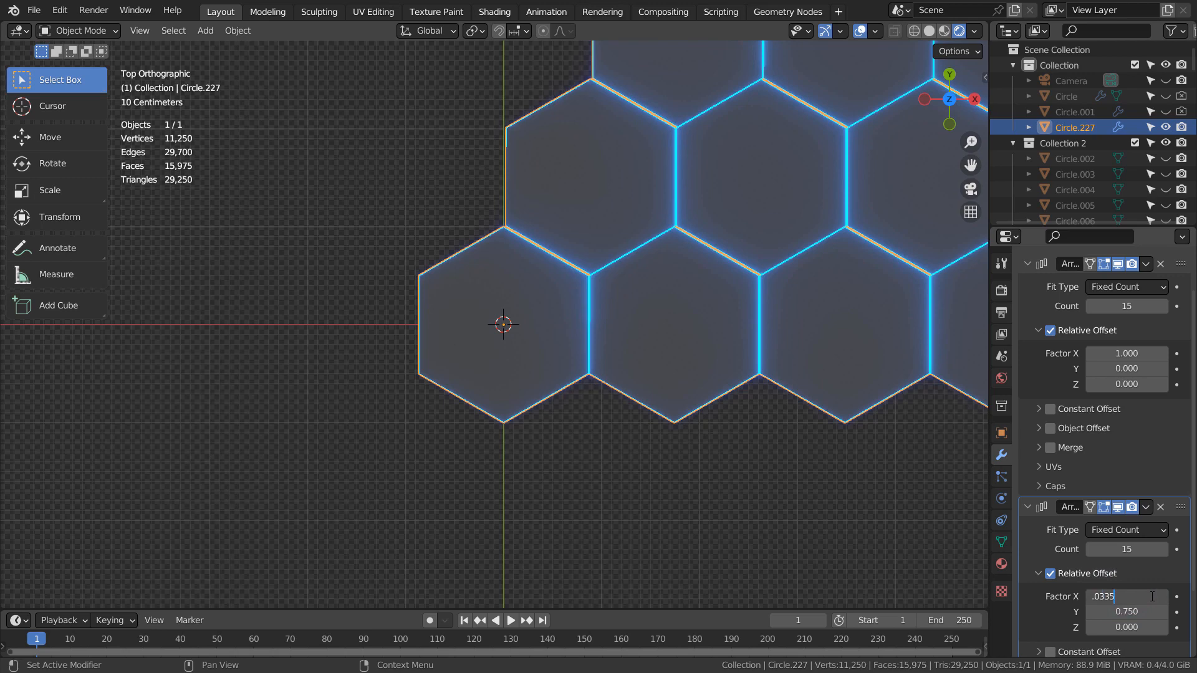
key(Tab)
key(Return)
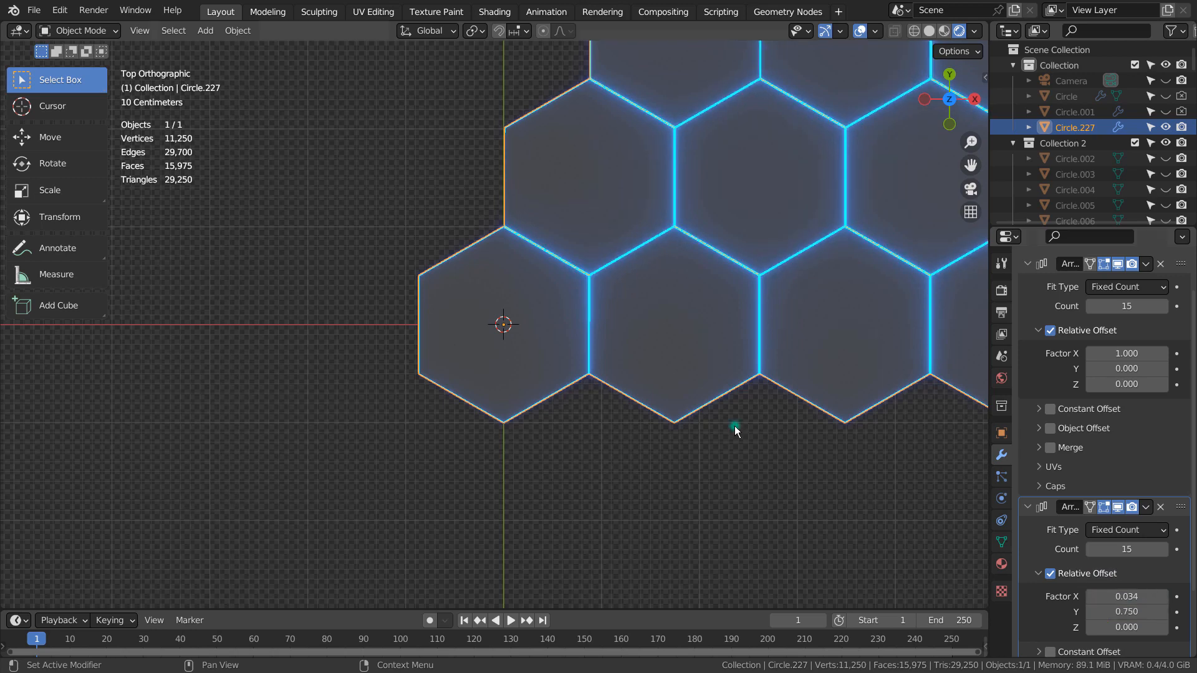
Align the camera to an angled perspective view over the honeycomb field and fine-tune its framing in Walk navigation.
middle_drag(734, 425, 256, 299)
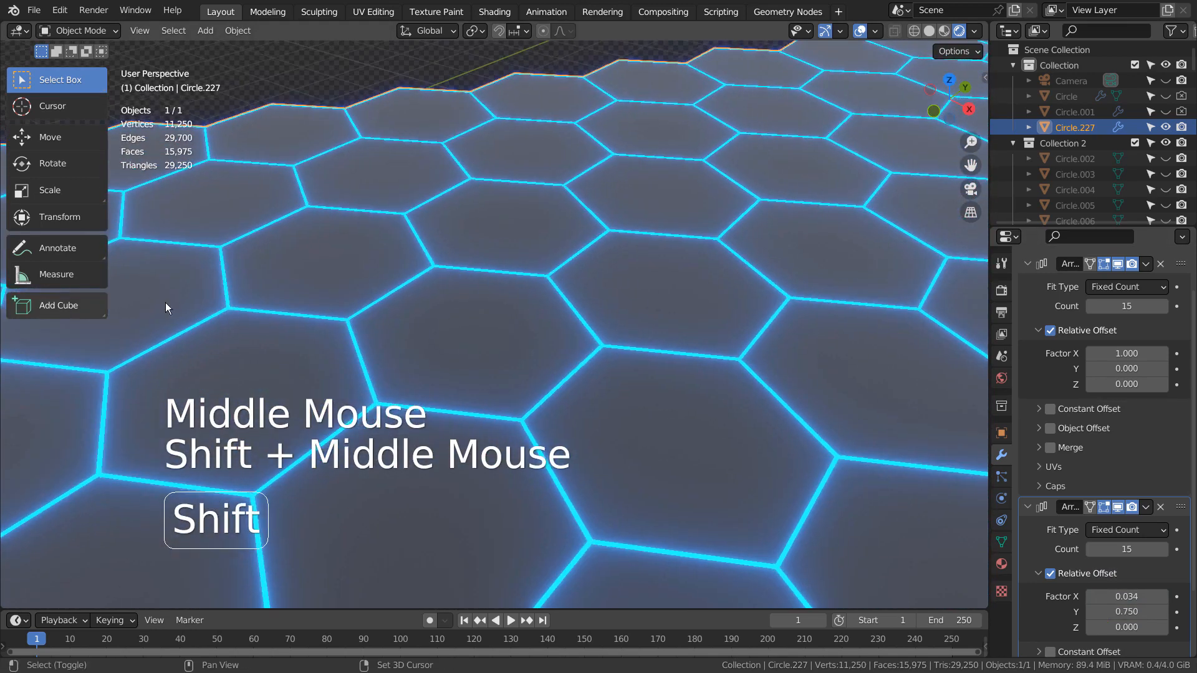
scroll(721, 395, down, 5)
shift+middle_drag(721, 395, 482, 335)
scroll(547, 353, up, 4)
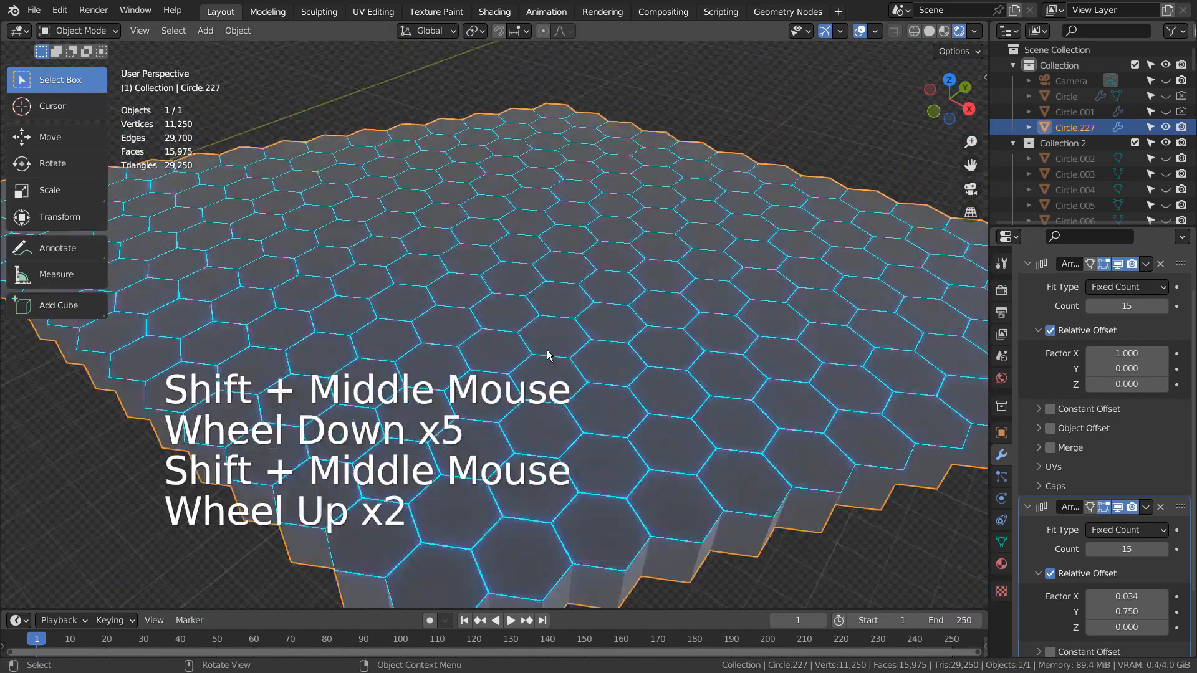
key(ctrl+alt+KP_0)
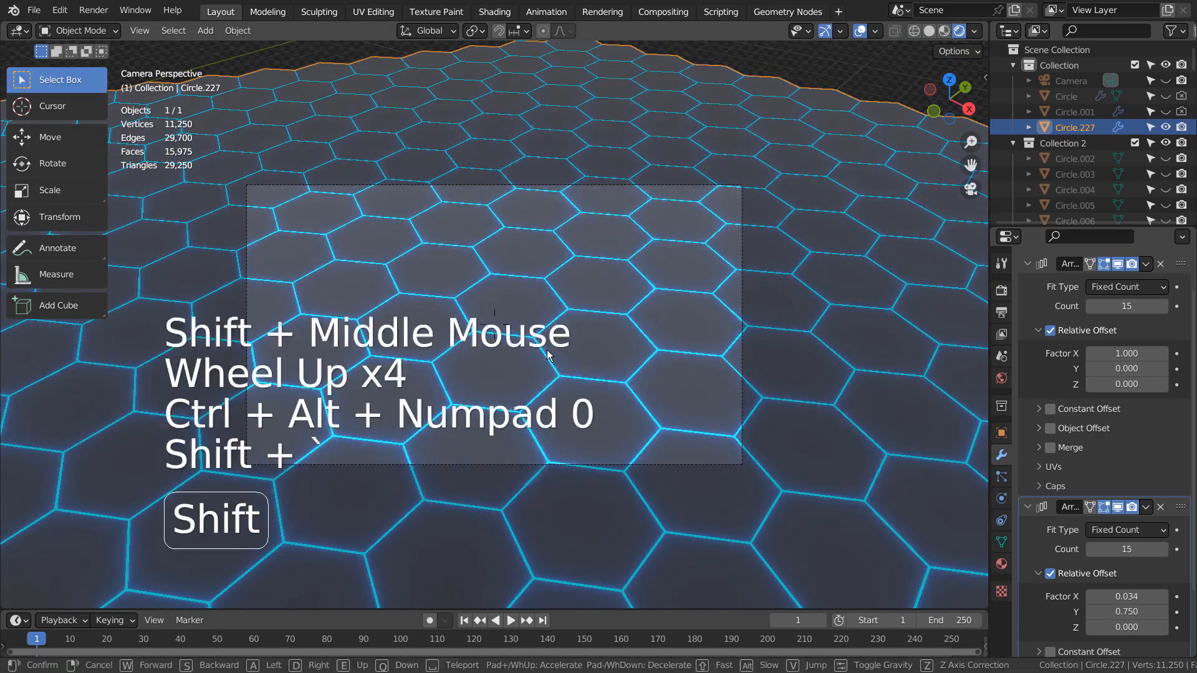
key(shift+grave)
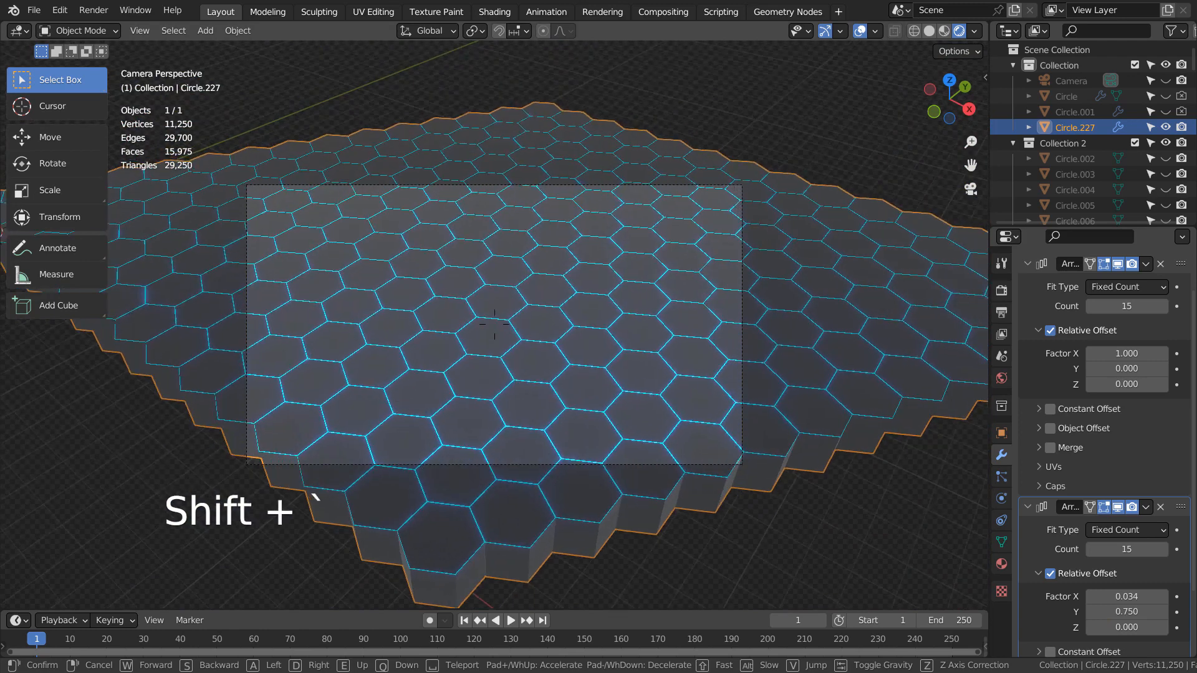
click(494, 323)
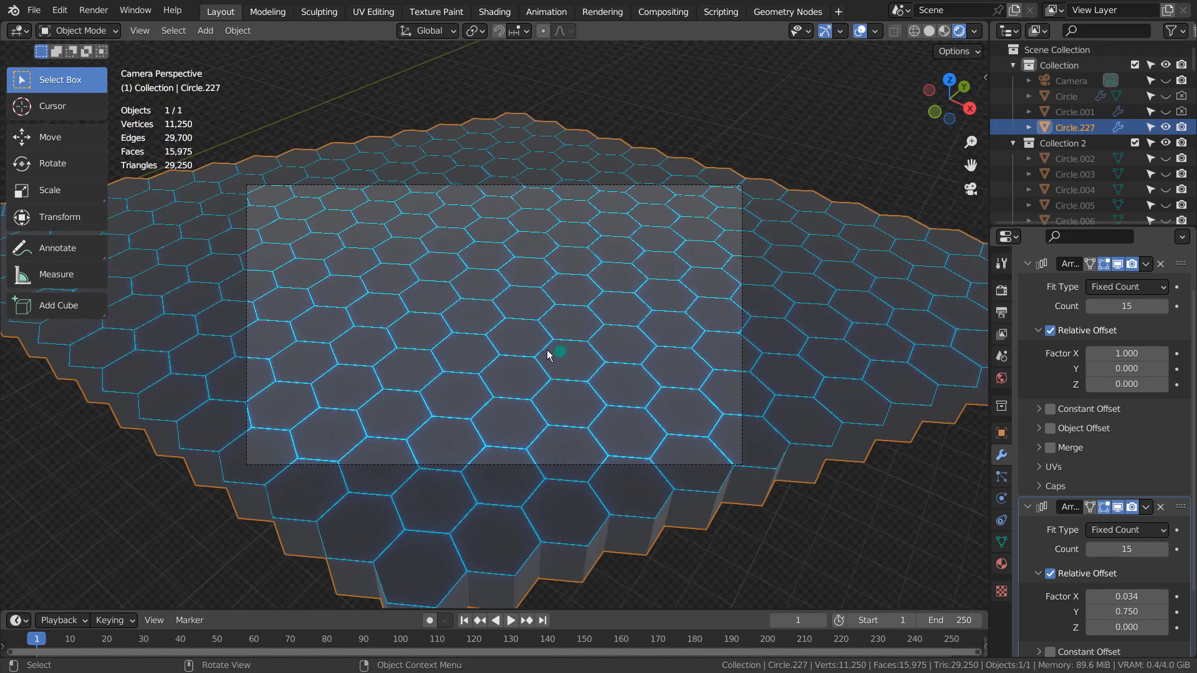
Select the entire base hexagon mesh in Edit Mode and return to Object Mode.
click(798, 329)
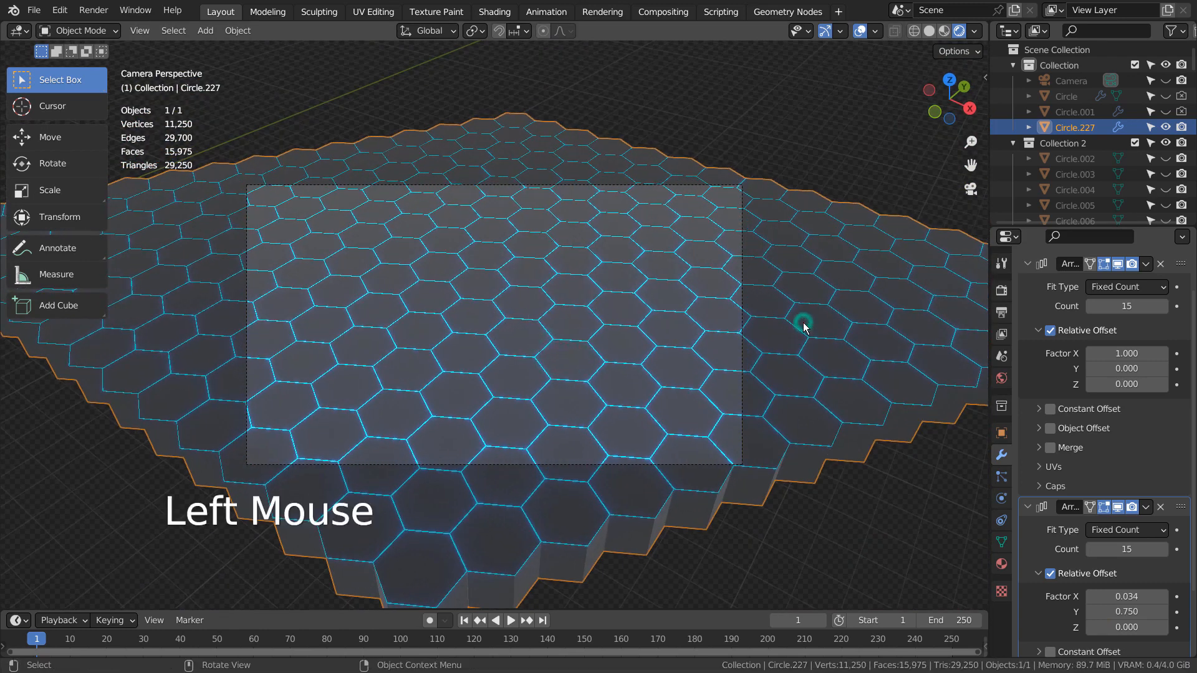
key(Tab)
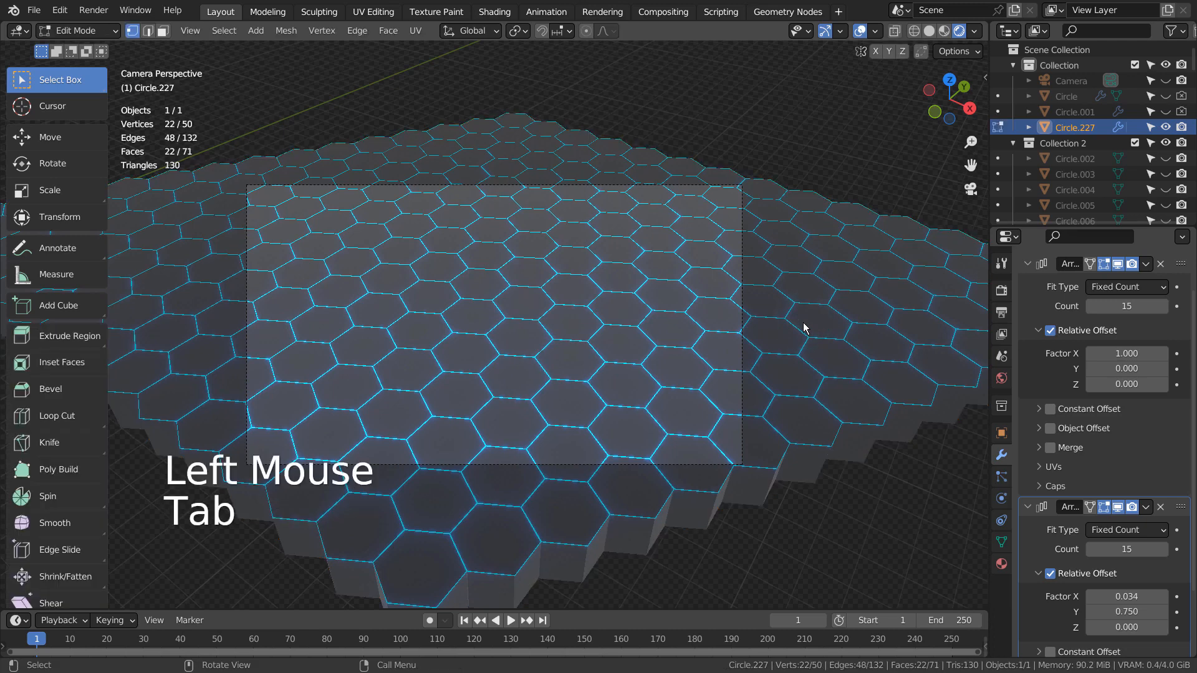
key(a)
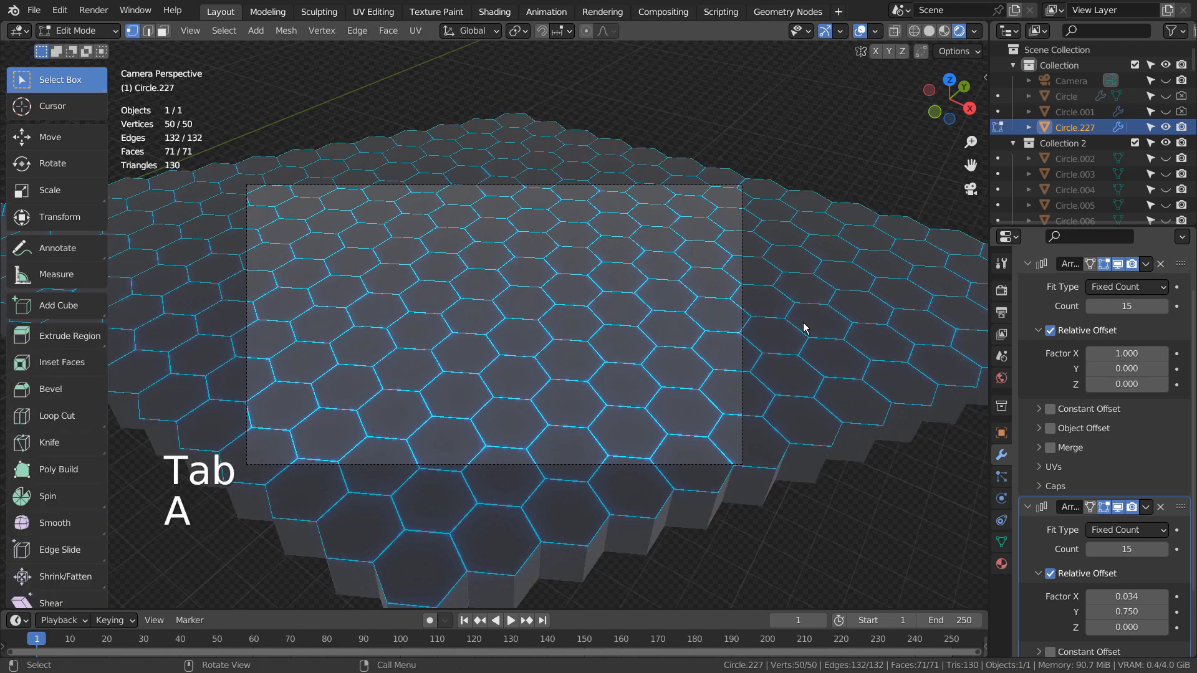
key(1)
key(a)
key(Tab)
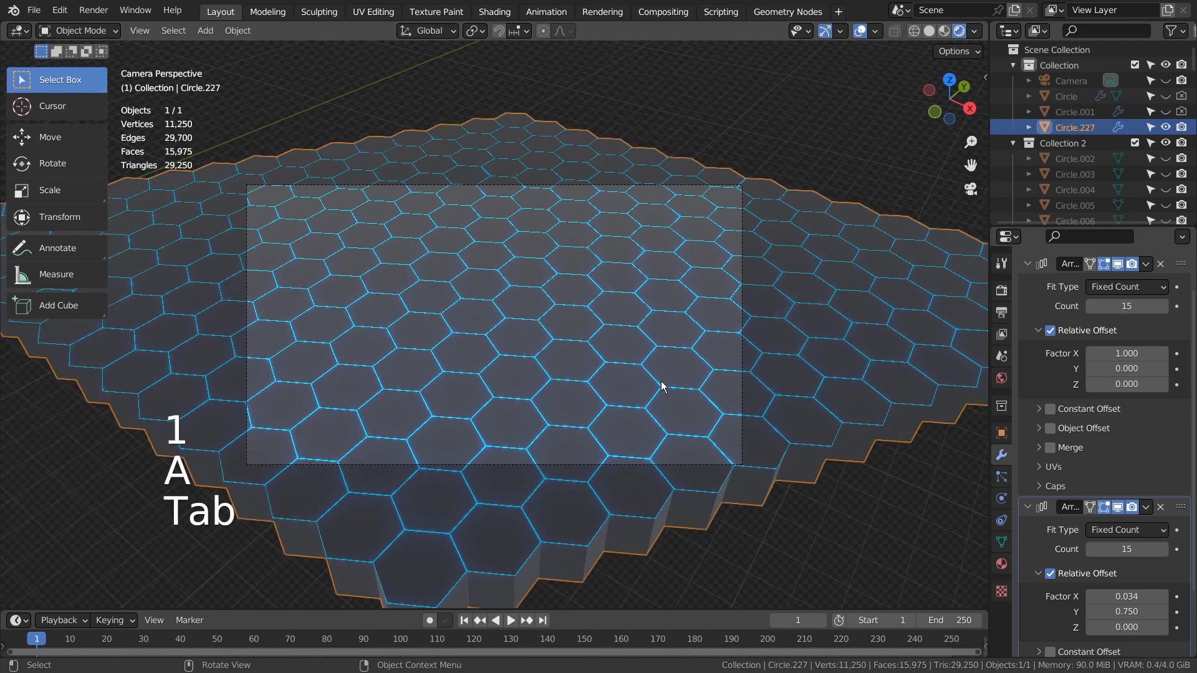
Apply both Array modifiers on the honeycomb object in Object Mode.
middle_drag(662, 393, 682, 368)
key(Tab)
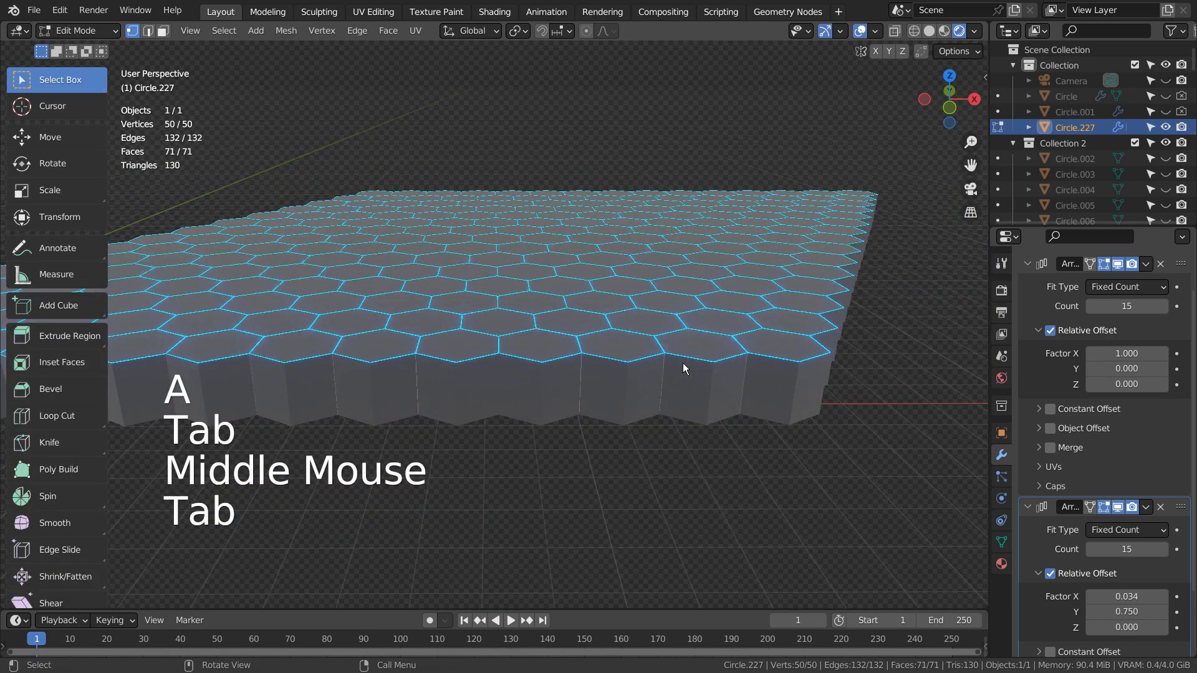
key(1)
click(1048, 375)
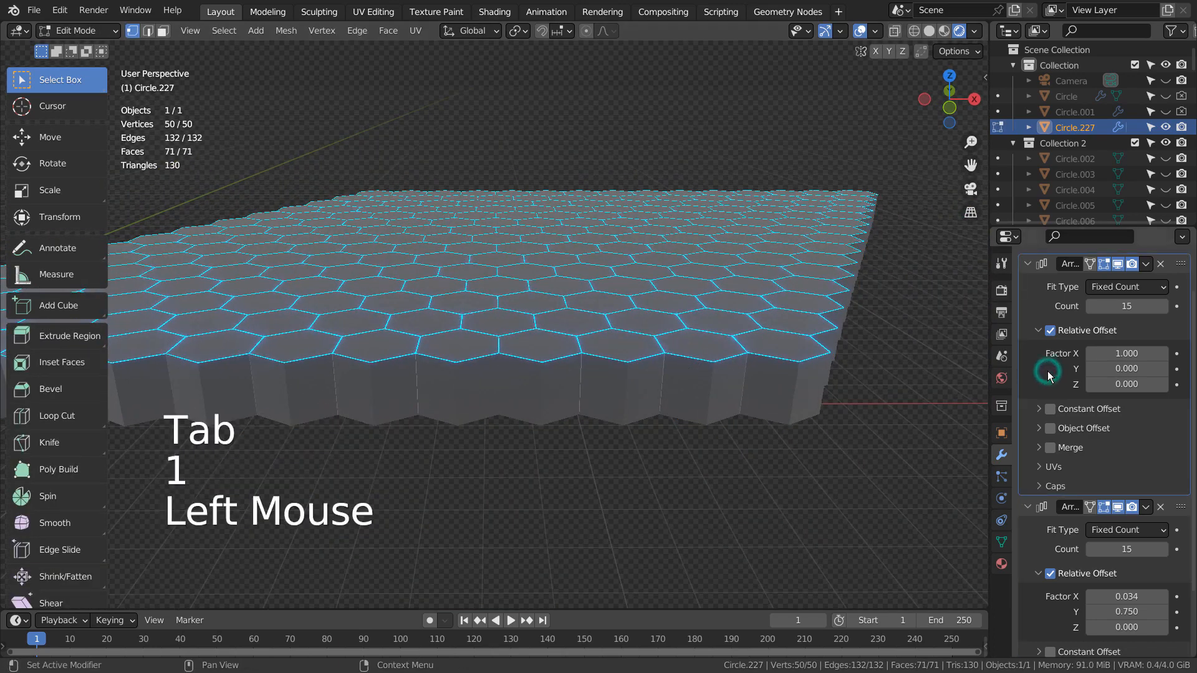
key(ctrl+a)
key(ctrl+a)
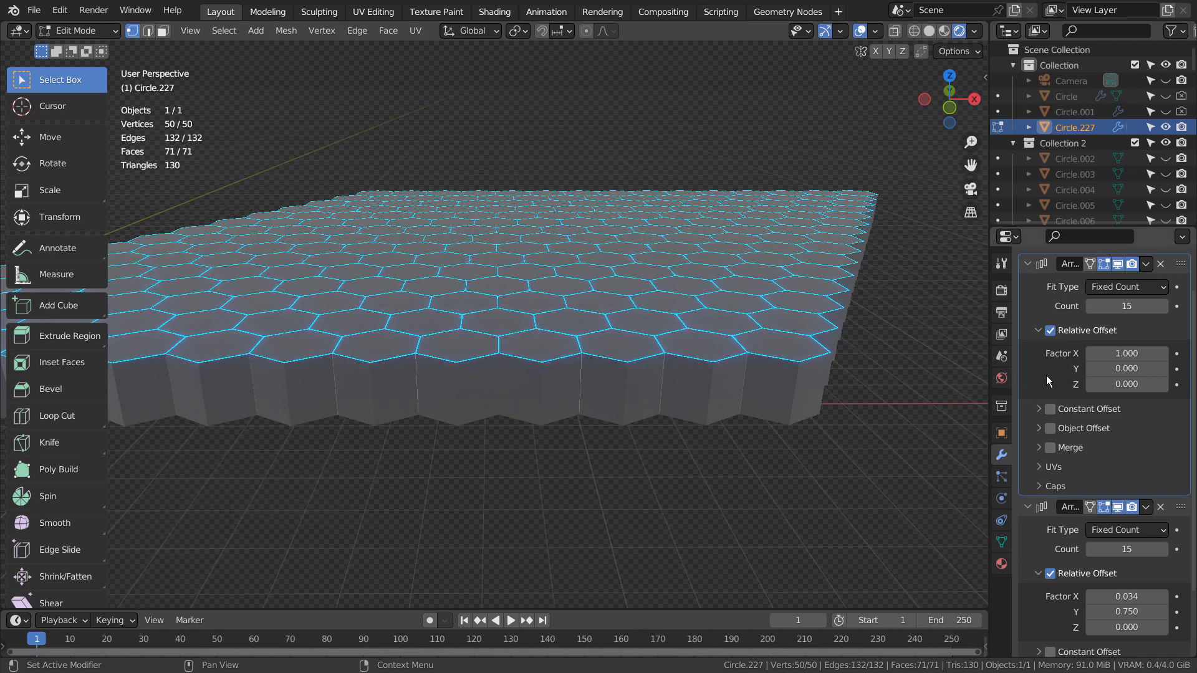
key(Tab)
key(ctrl+a)
key(ctrl+a)
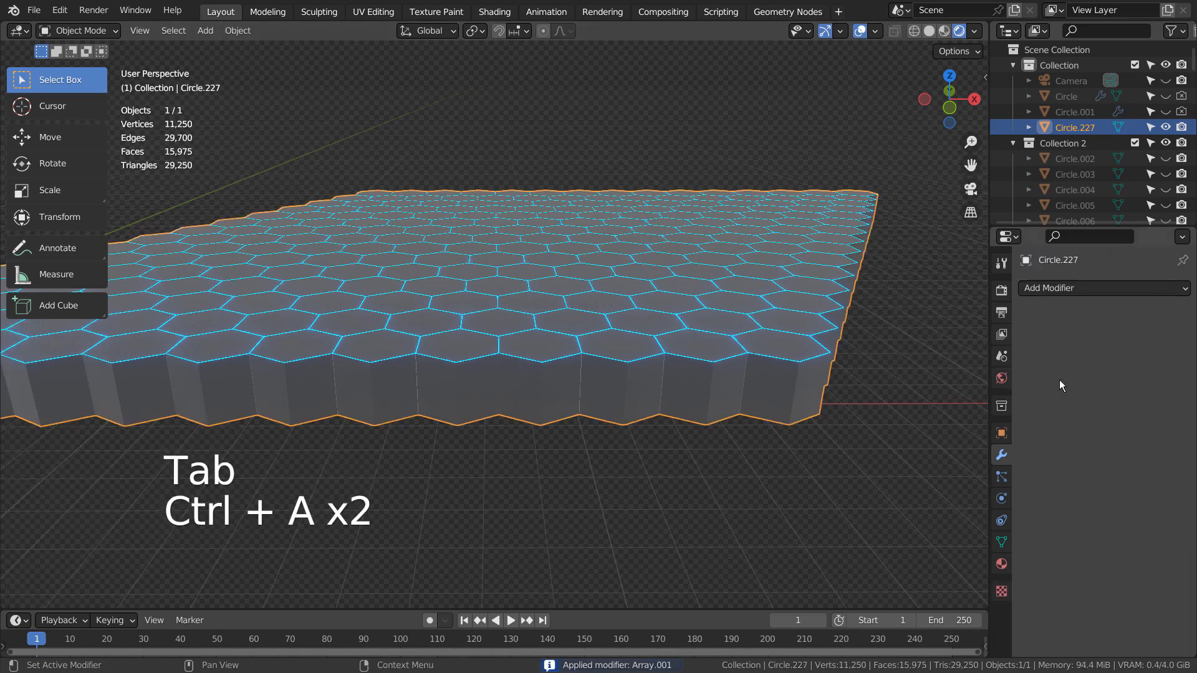
Separate the honeycomb mesh by loose parts into individual hexagonal pillar objects.
key(Tab)
key(3)
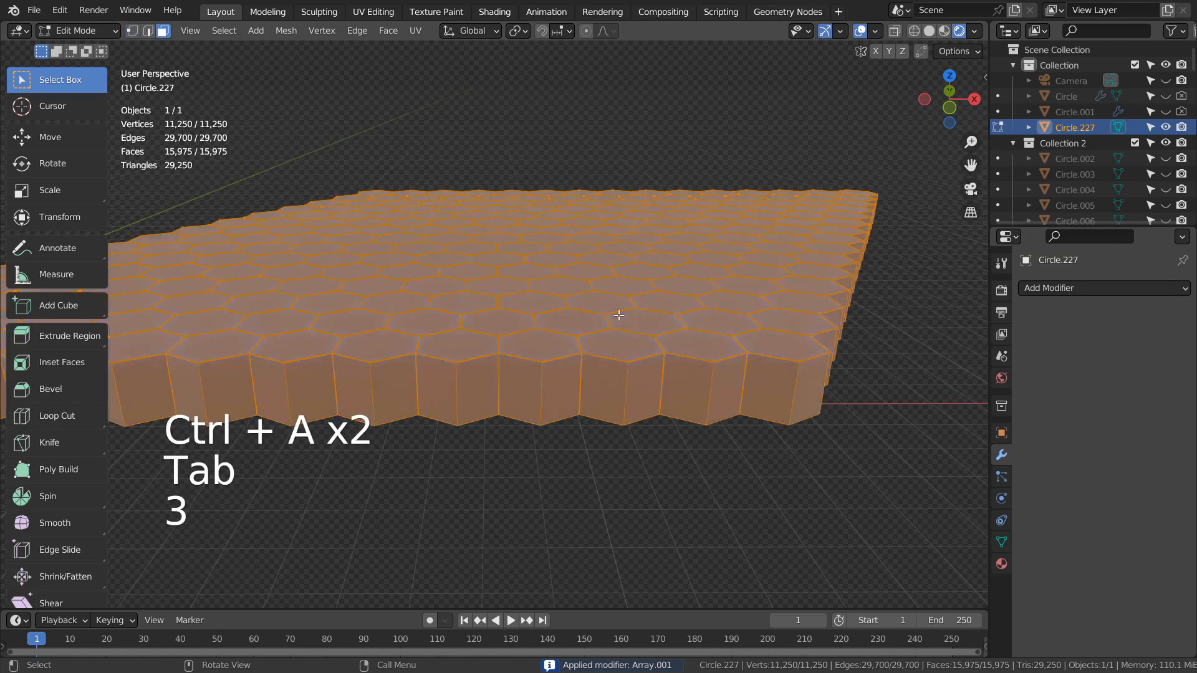
key(p)
click(619, 317)
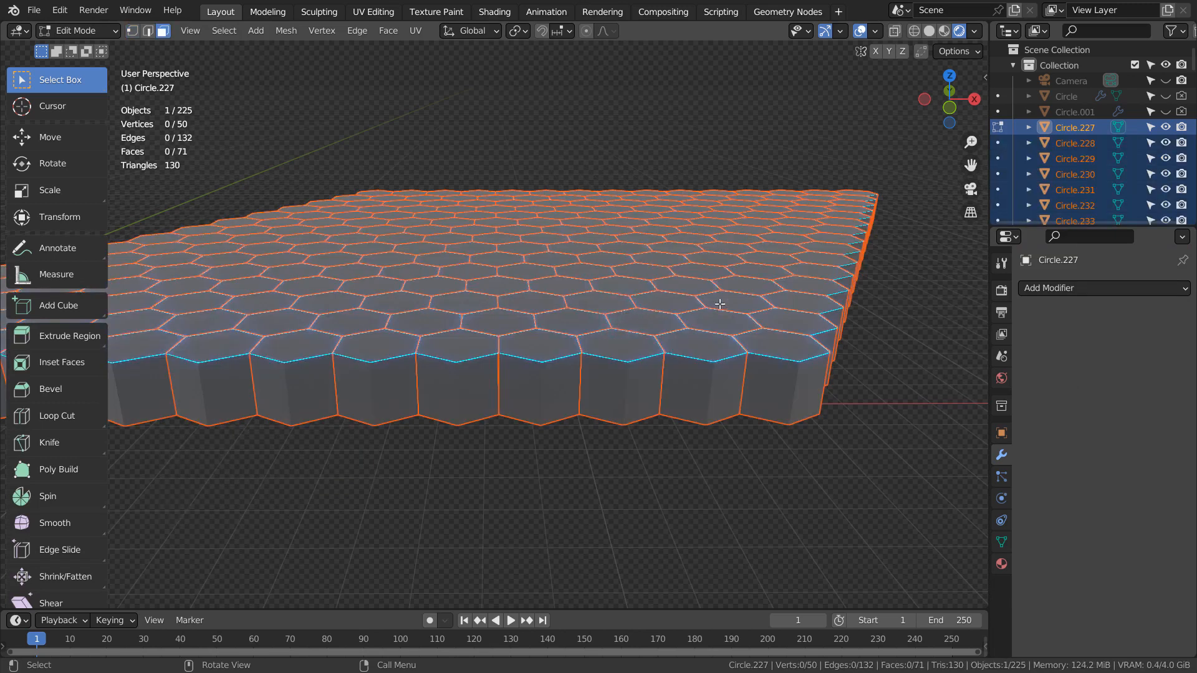
Move all the separated pillar objects into a new collection with the default name.
middle_drag(720, 304, 673, 317)
key(m)
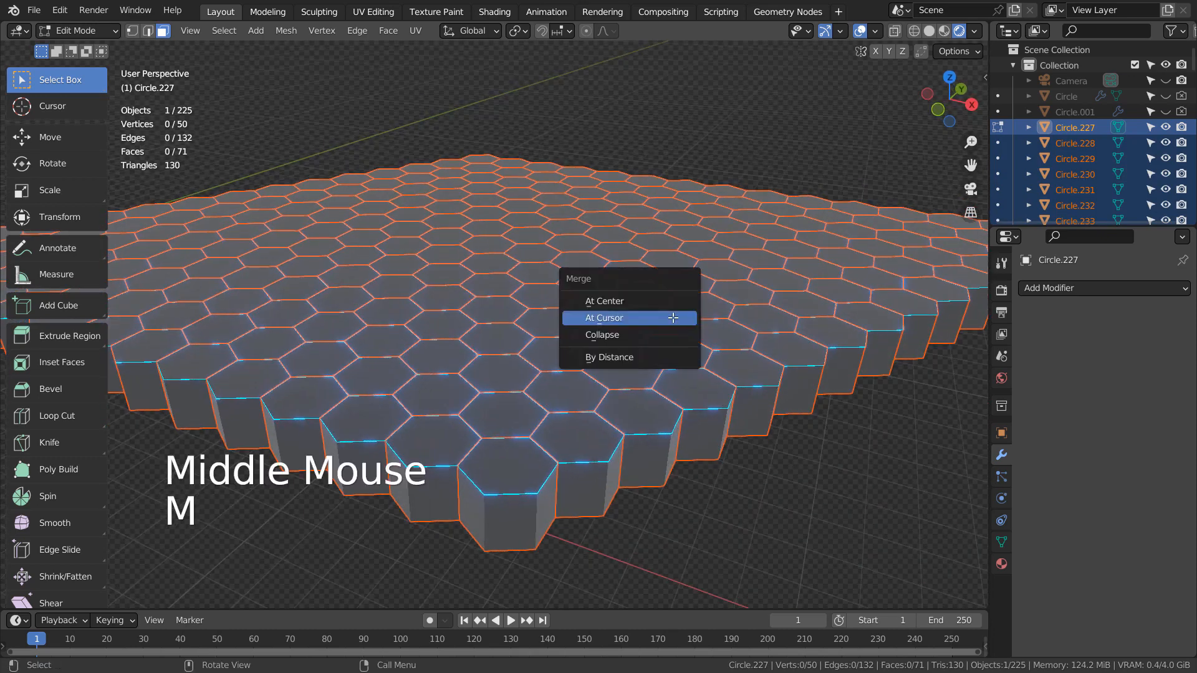
key(Return)
key(Tab)
key(m)
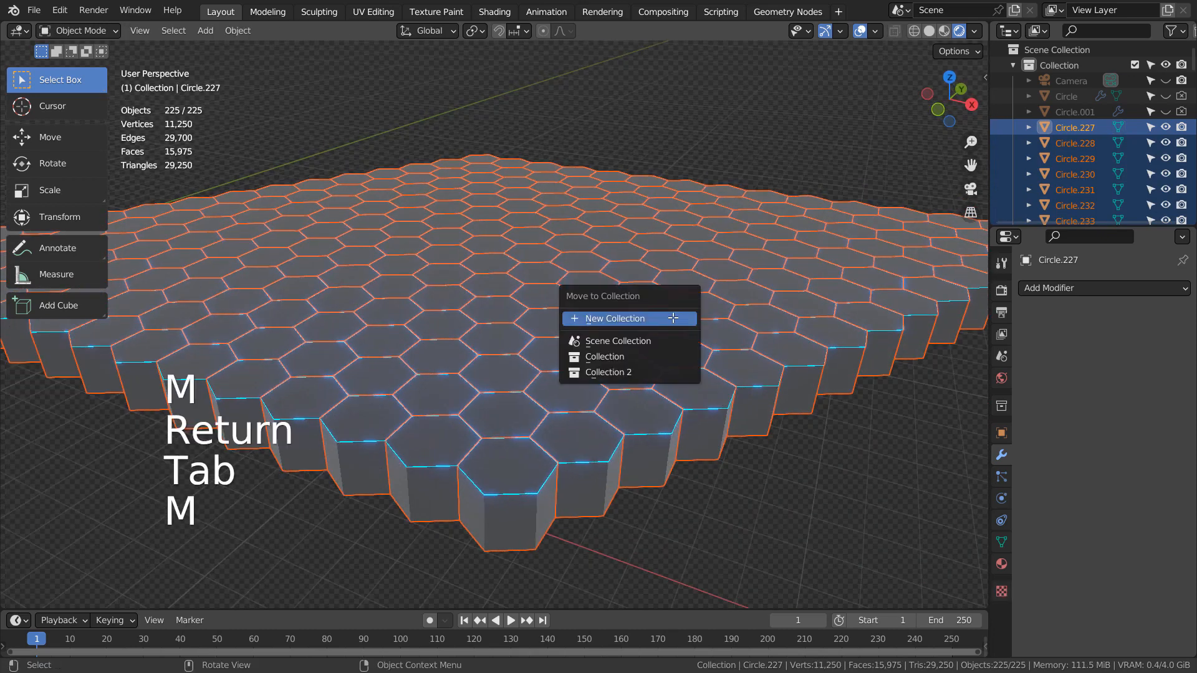
key(Return)
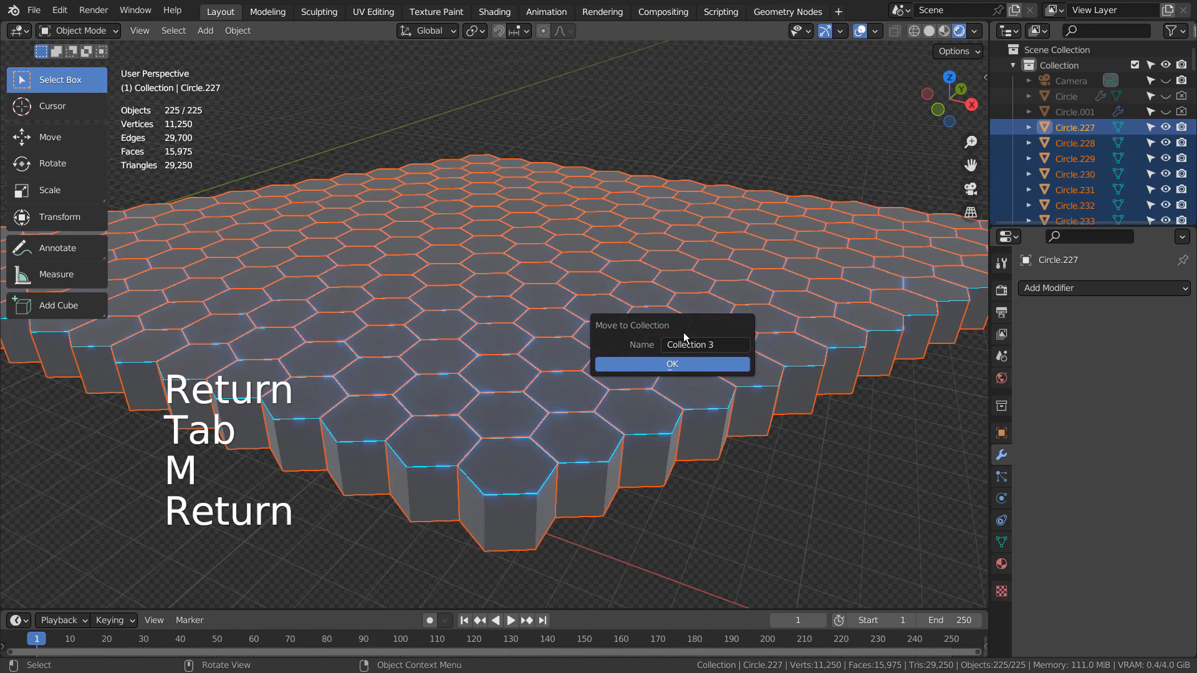
click(672, 363)
Apply Randomize Transform to the pillars with a Location Z amount that staggers their heights, and deselect everything.
click(237, 31)
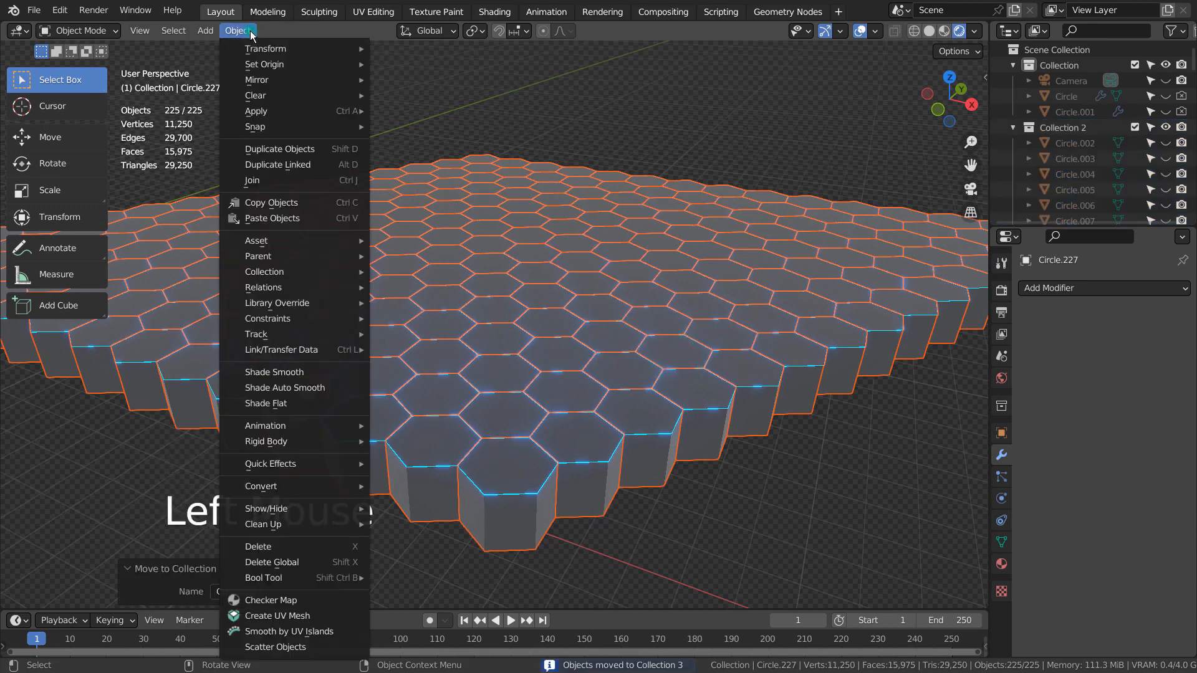
mouse_move(268, 54)
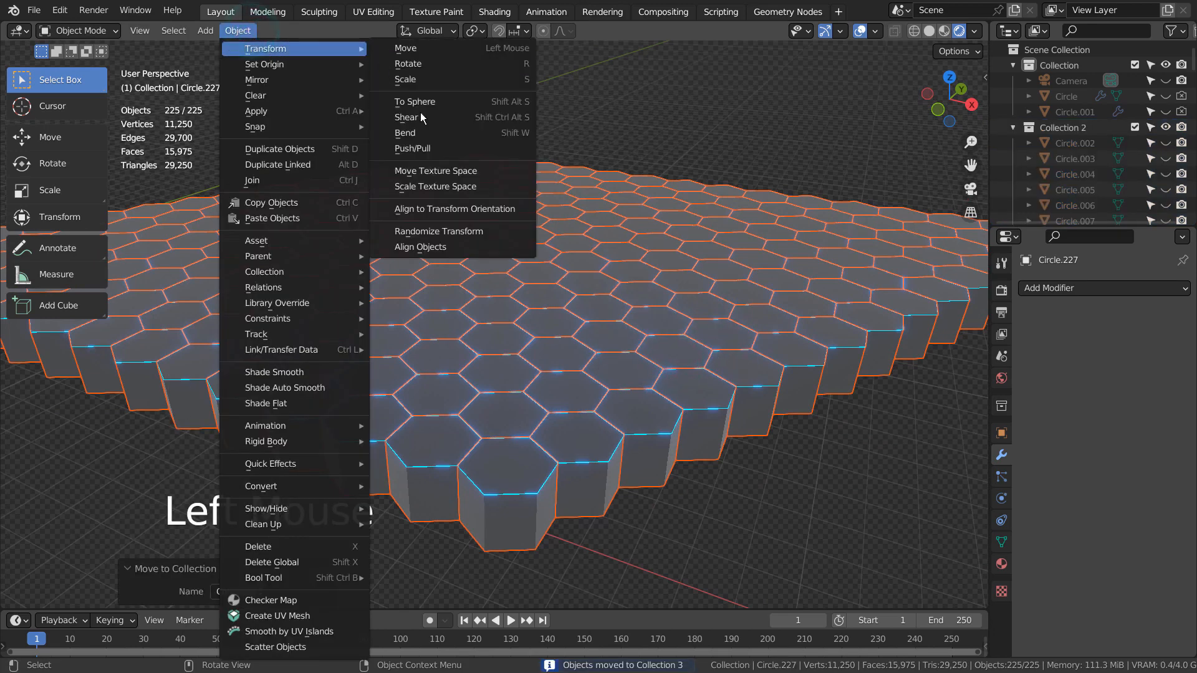
click(439, 231)
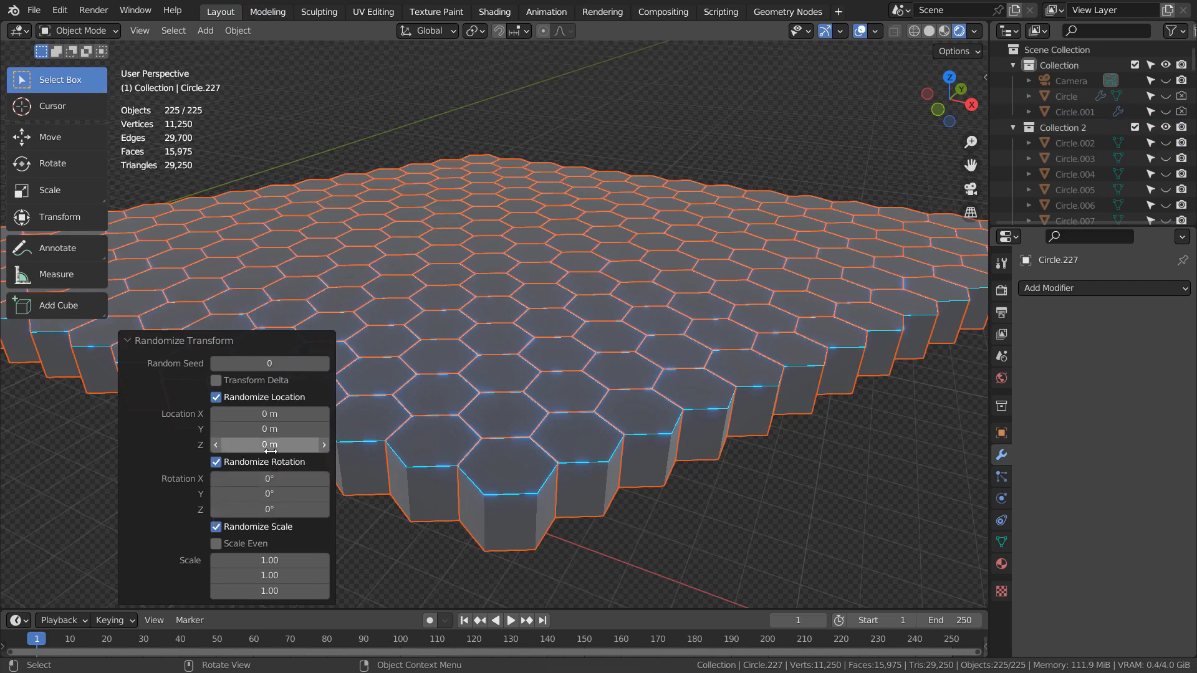
drag(269, 444, 314, 445)
click(748, 128)
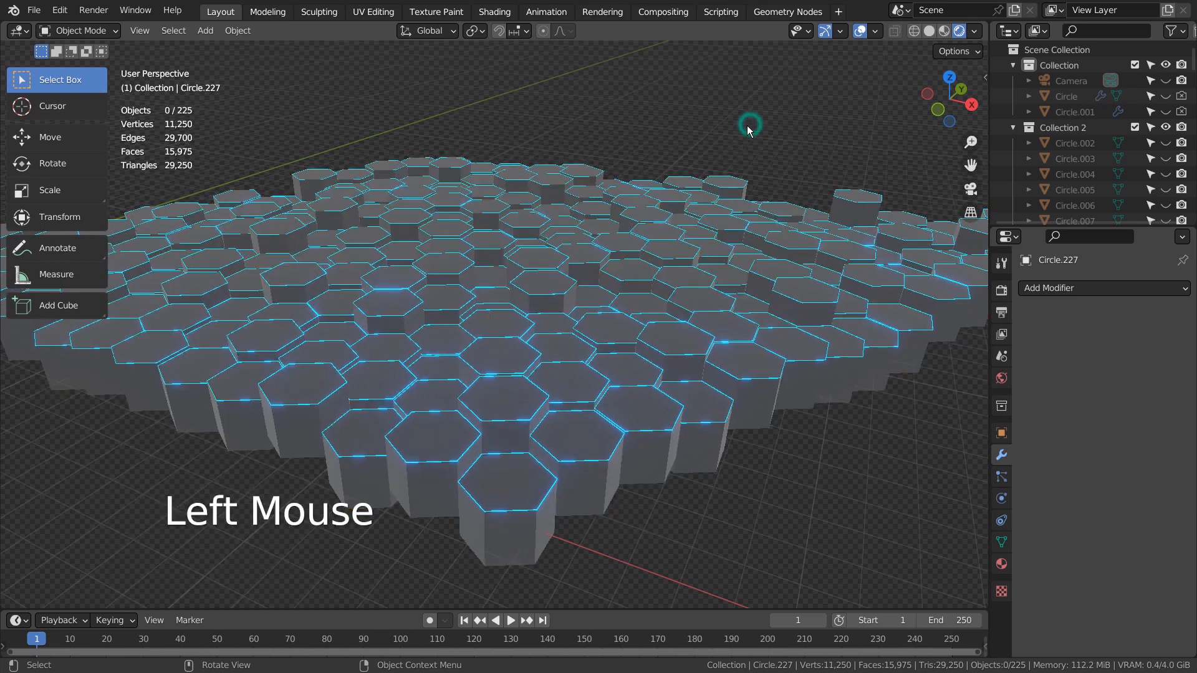
Render the staggered pillars through the camera to check the image, and close the render window.
key(KP_0)
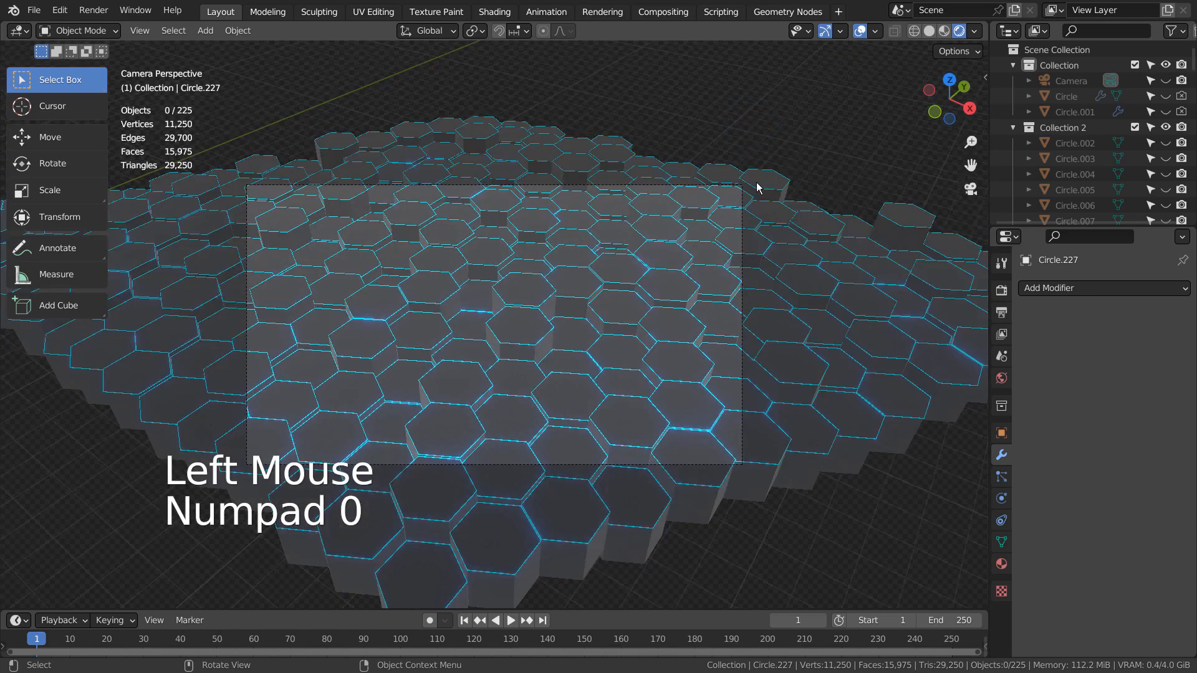
scroll(622, 303, up, 3)
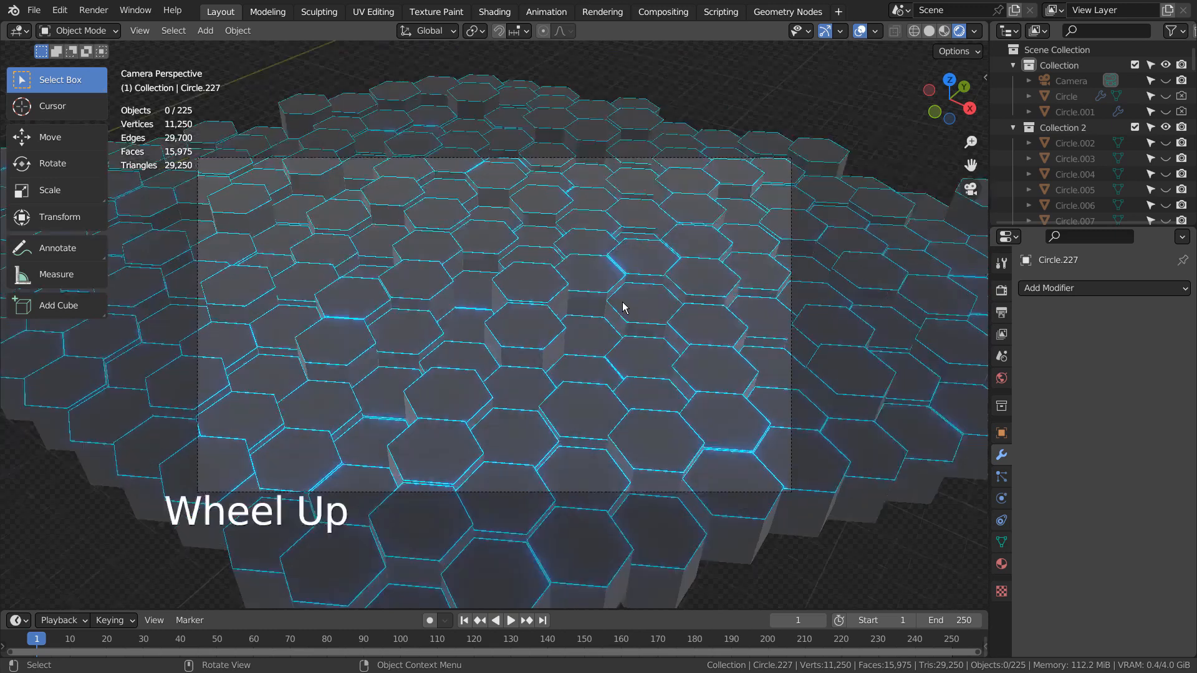
scroll(622, 302, down, 2)
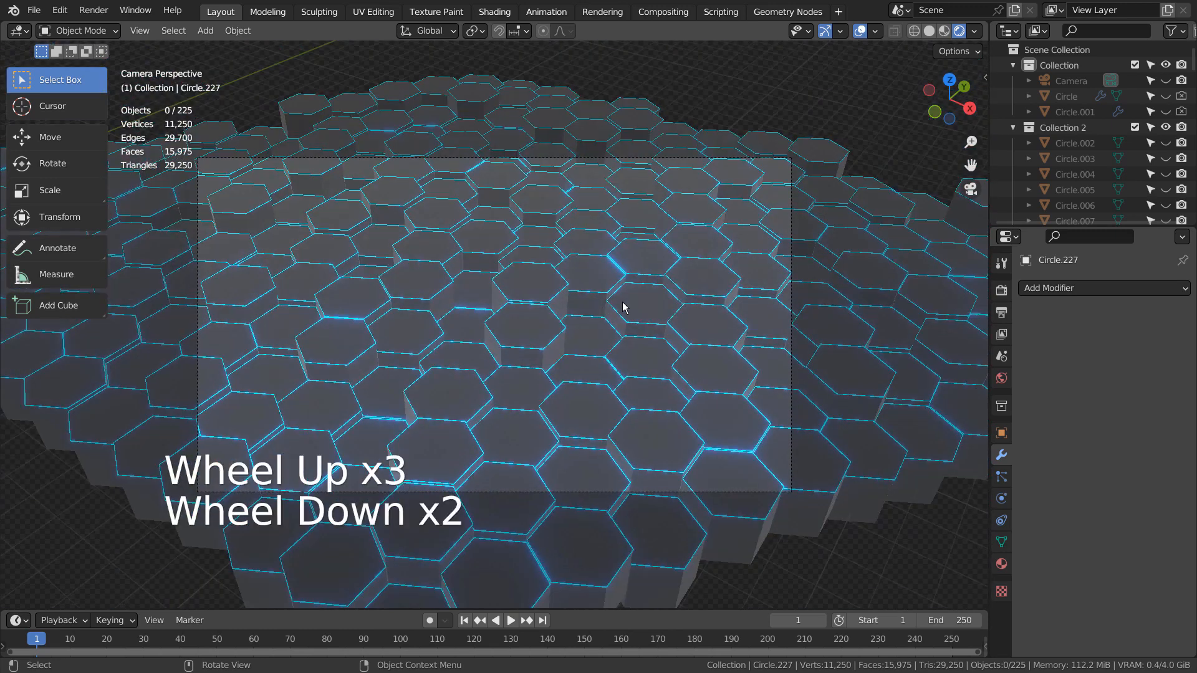
key(F12)
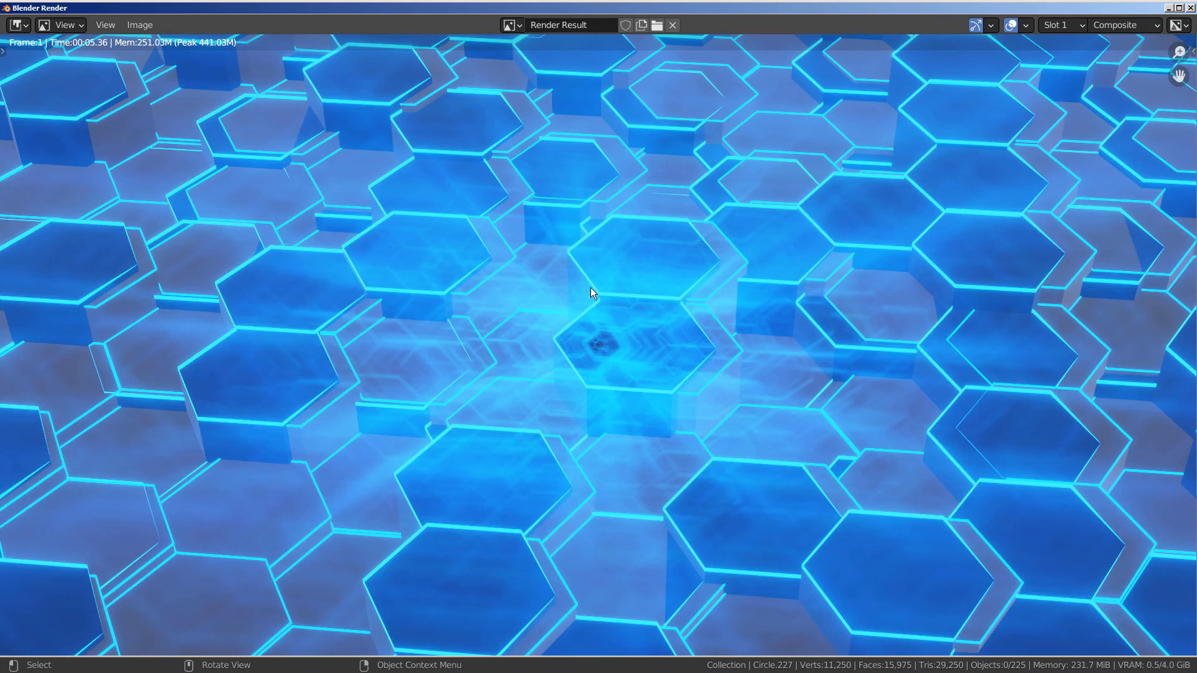
click(1170, 7)
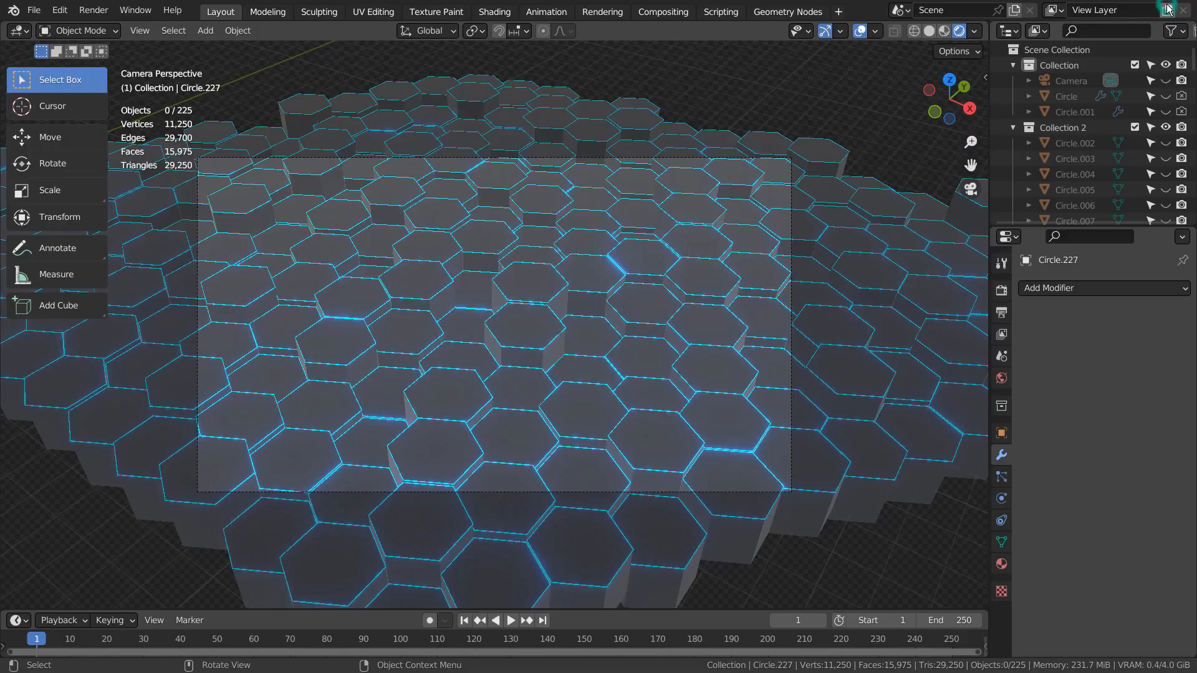
Collapse Collection 2 and Collection 3, exclude Collection 2 from the view layer, and re-render the scene.
click(1013, 128)
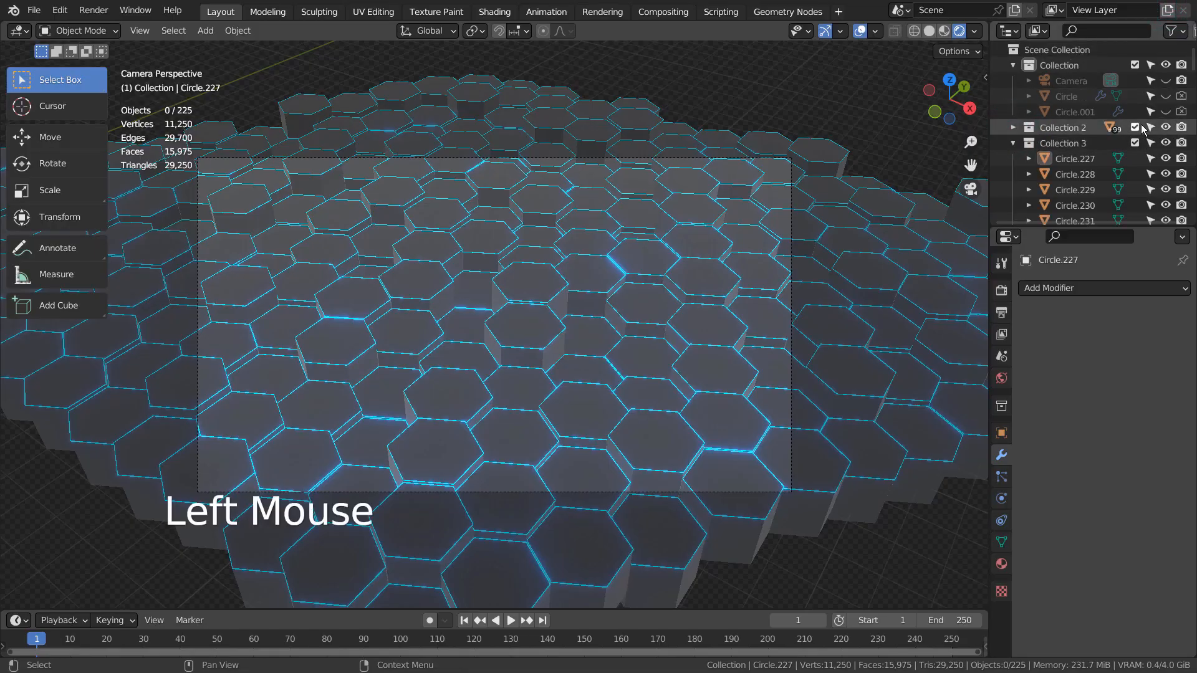
click(1017, 144)
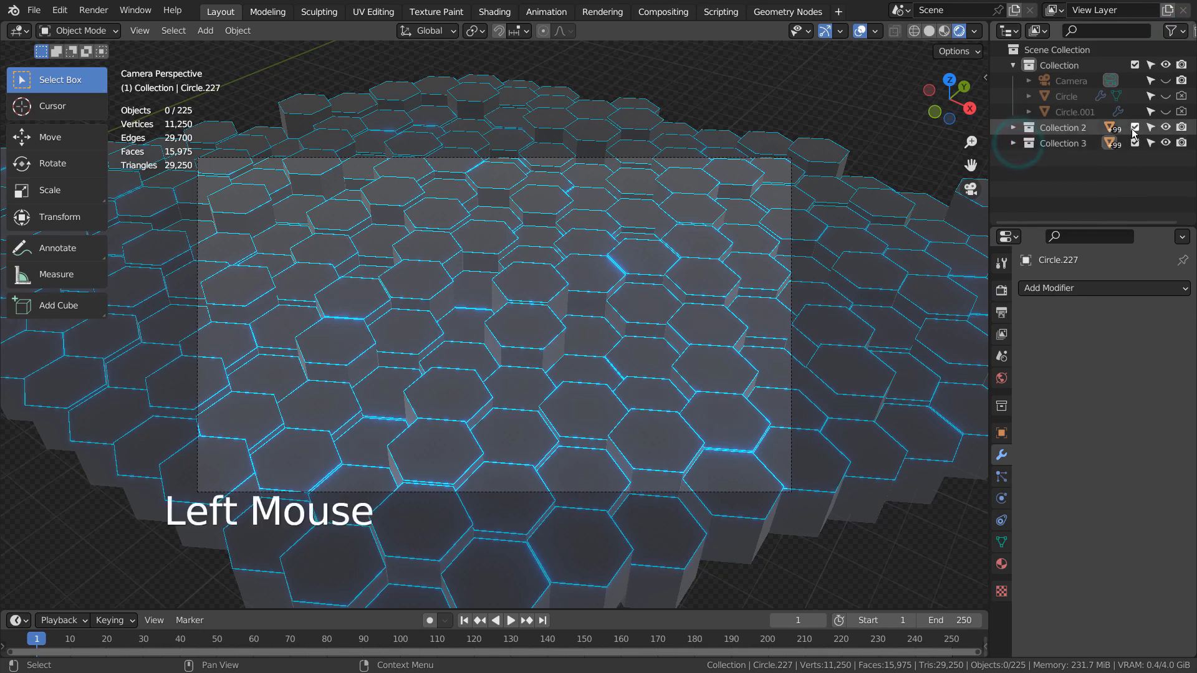
click(1135, 128)
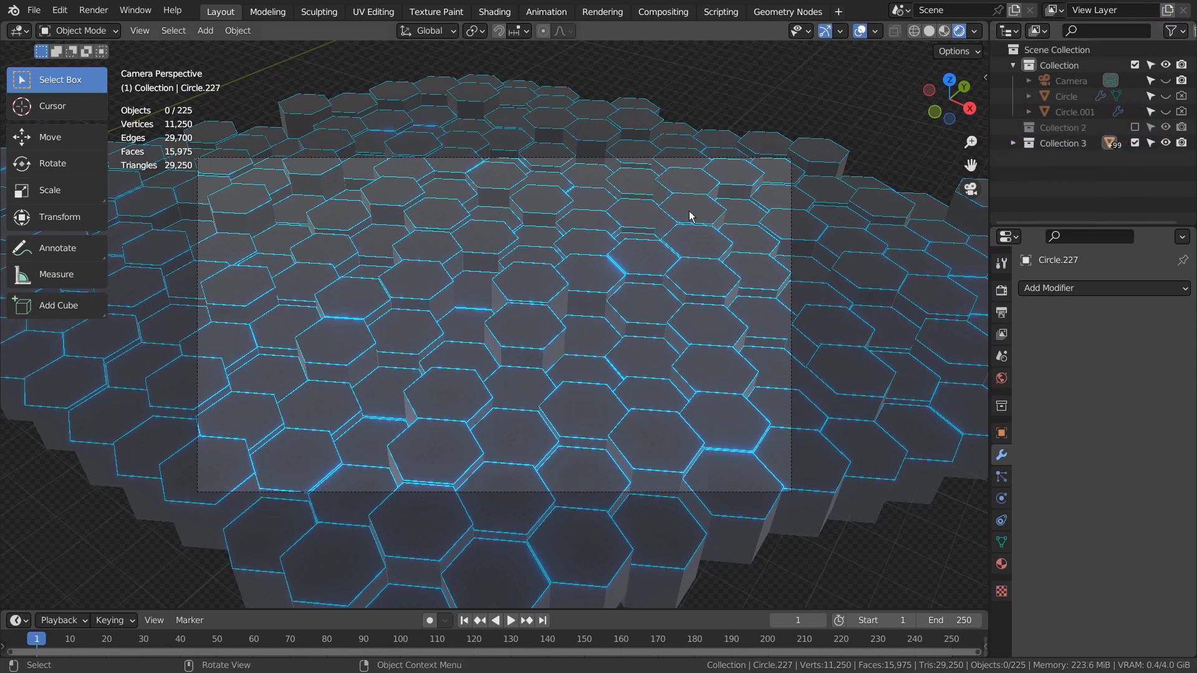
key(F12)
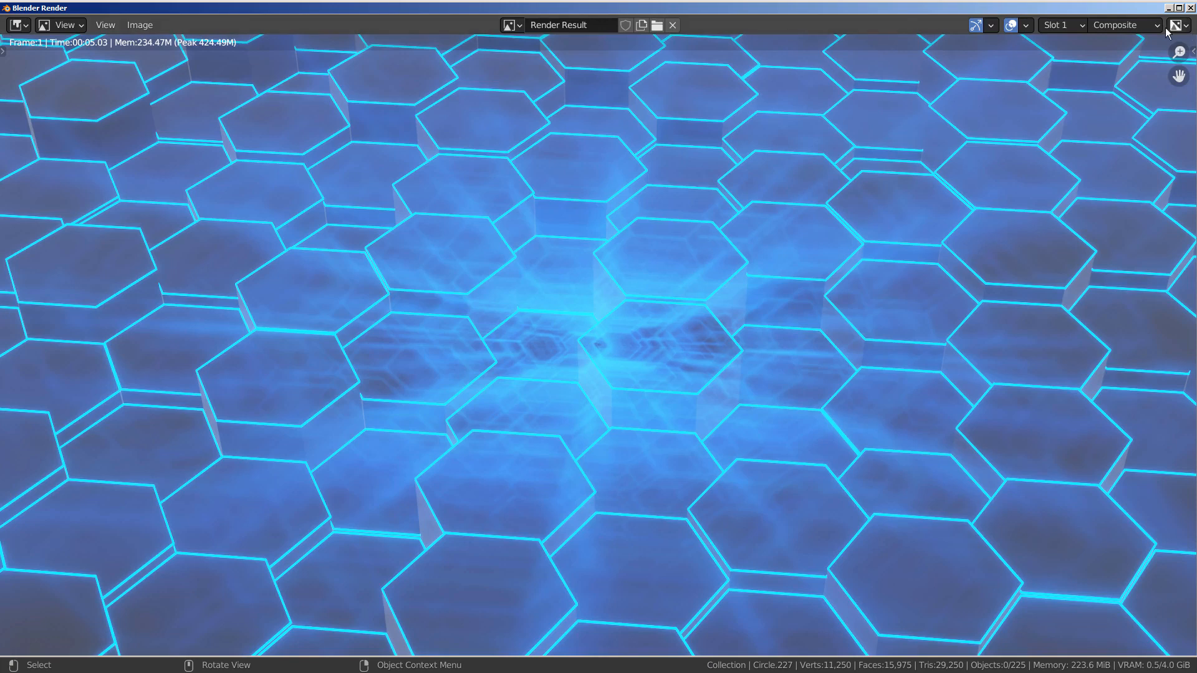
click(1190, 7)
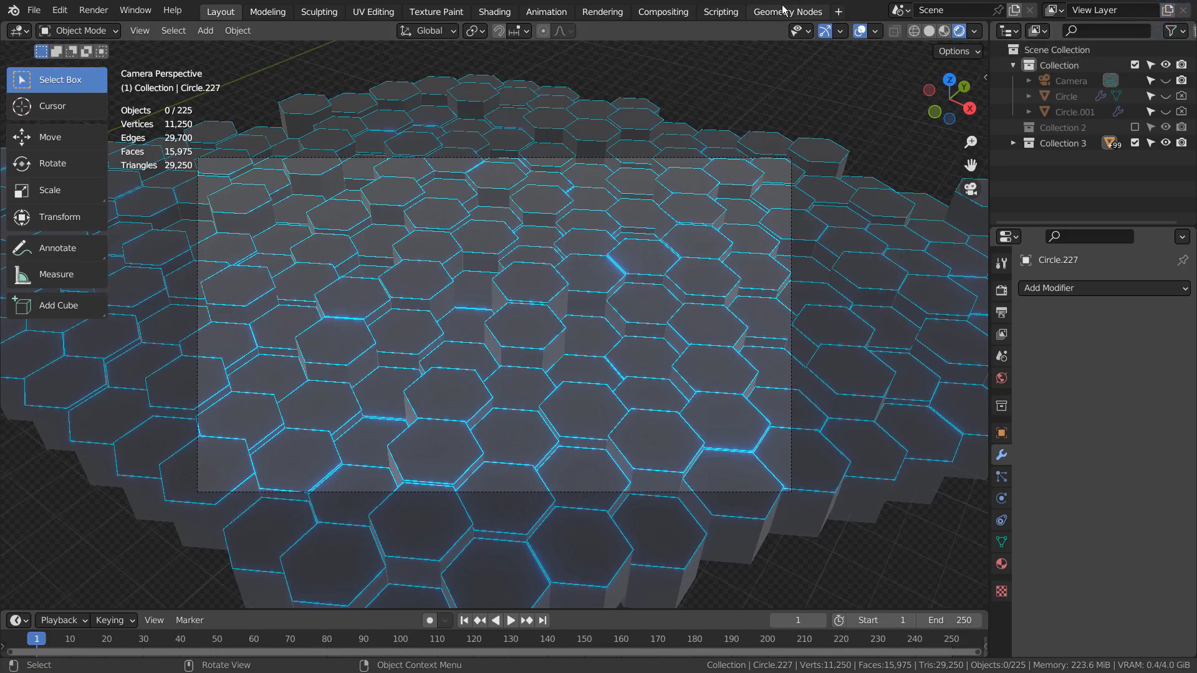
Maximize the compositing node editor with its sidebar hidden and place the Glare node between Render Layers and RGB Curves.
click(682, 13)
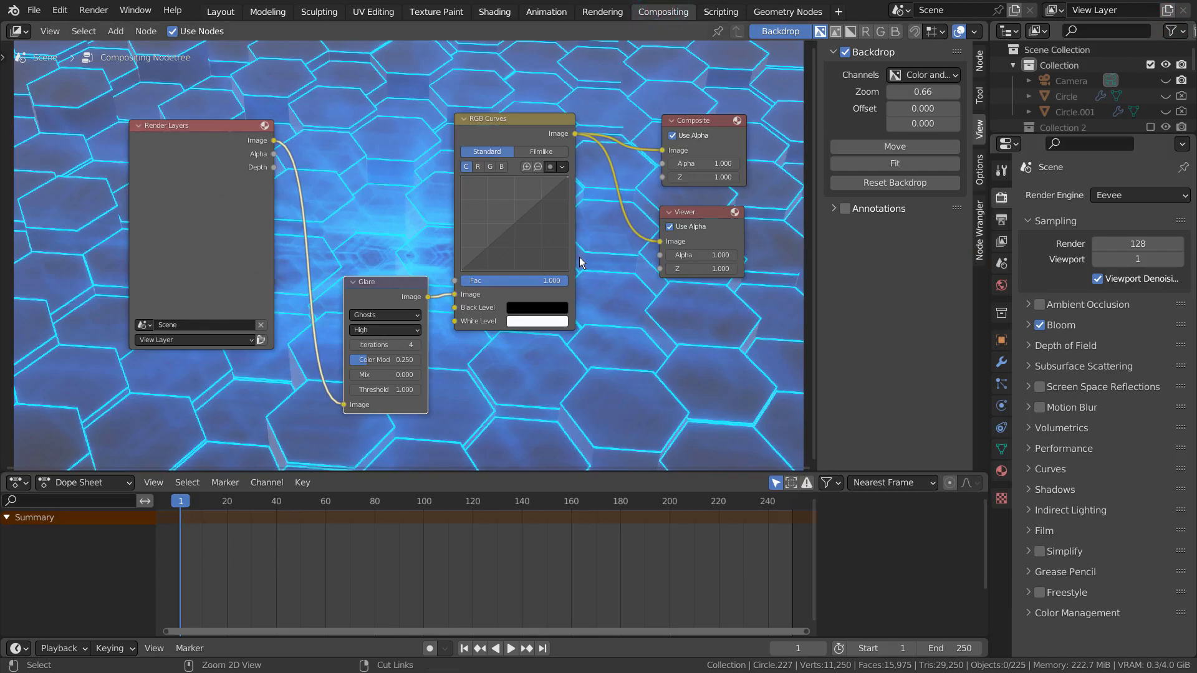
key(ctrl+space)
key(n)
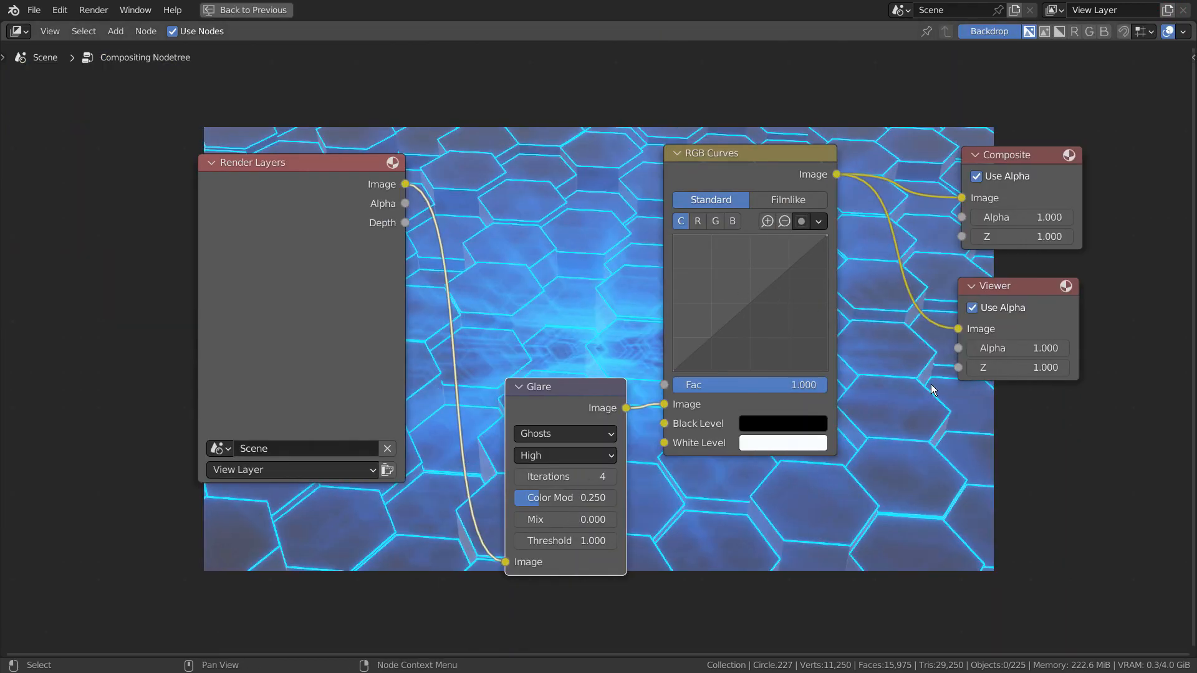
drag(586, 384, 556, 213)
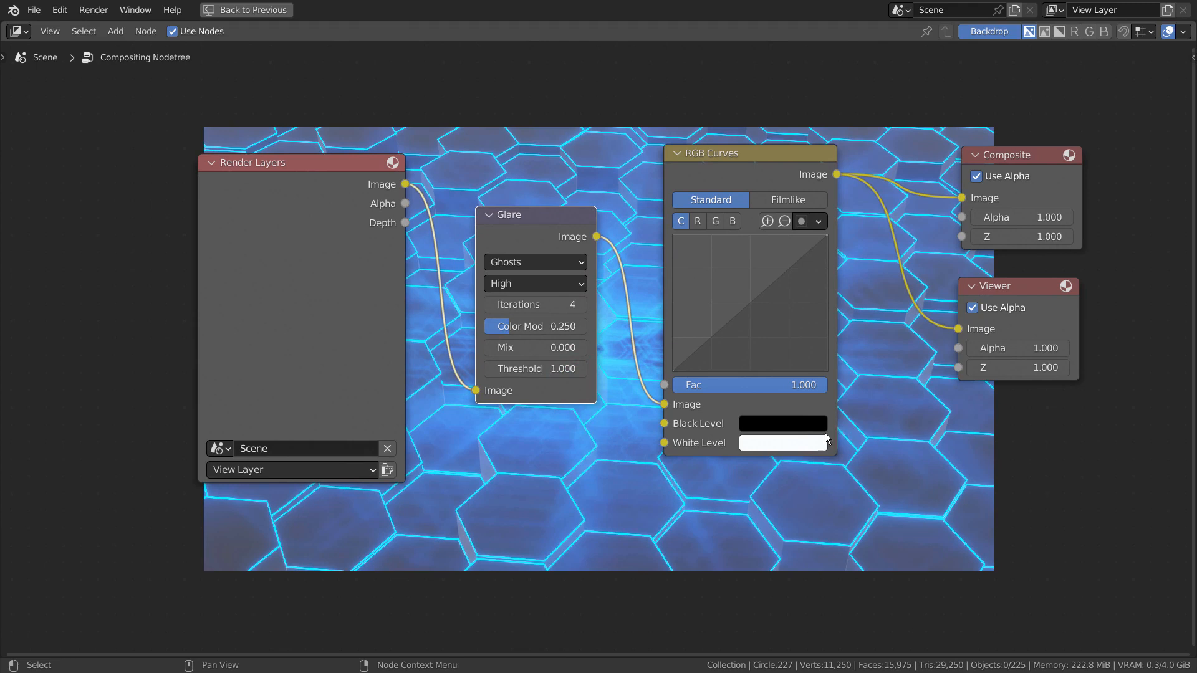
Tint the RGB Curves node's White Level light blue, at about hue 0.543 and saturation 0.583.
click(784, 442)
mouse_move(802, 256)
mouse_down()
mouse_move(821, 273)
mouse_move(828, 256)
mouse_move(816, 237)
mouse_move(812, 258)
mouse_up()
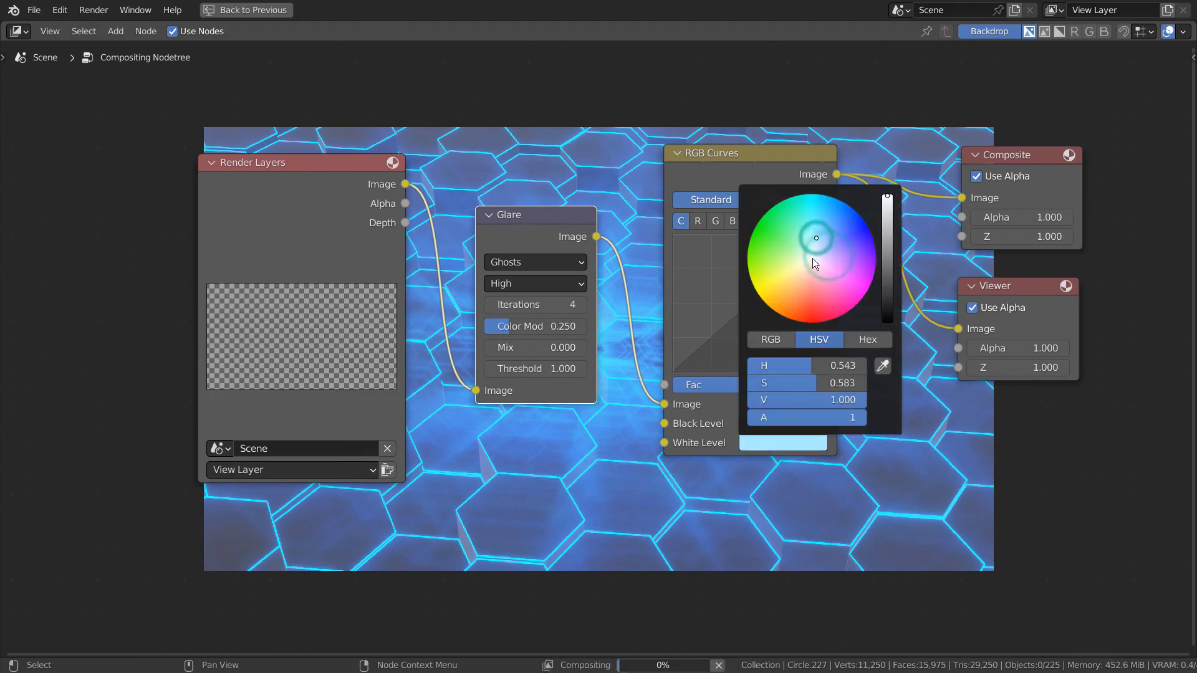